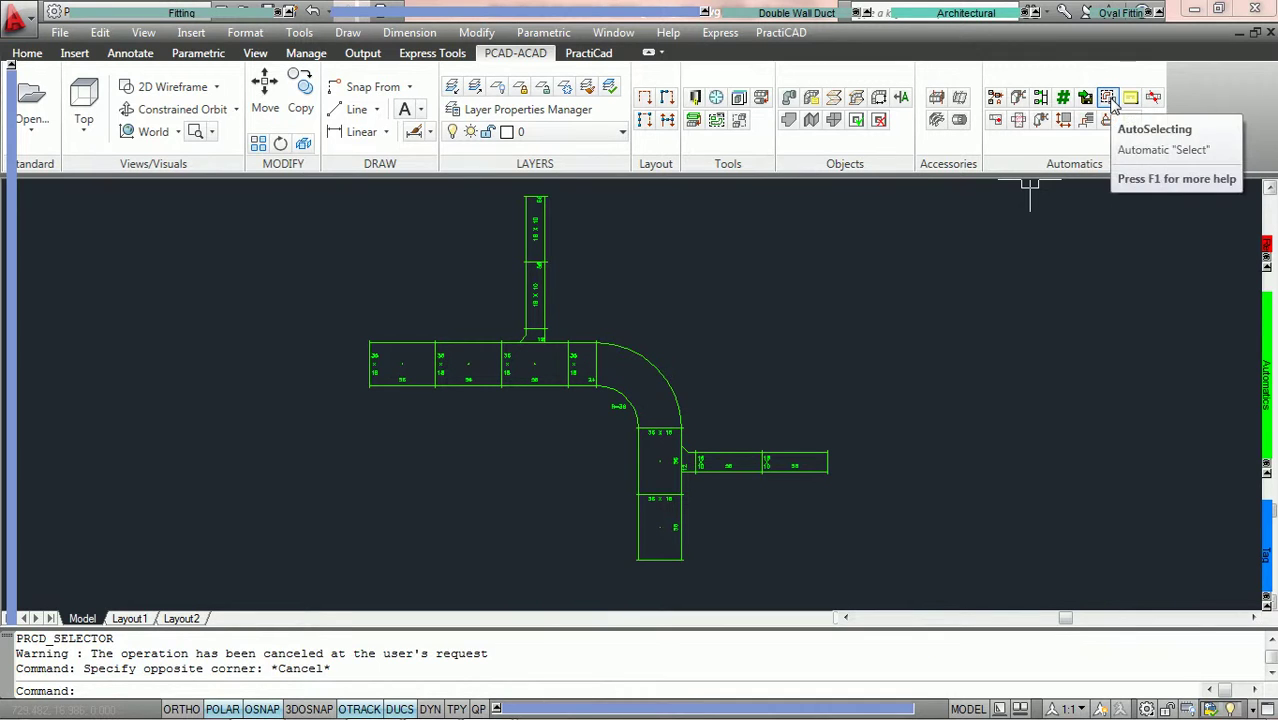
Open AutoSelecting and examine the selection options for Bar Joist and Tag objects, returning the object type to Fitting
left_click(1109, 98)
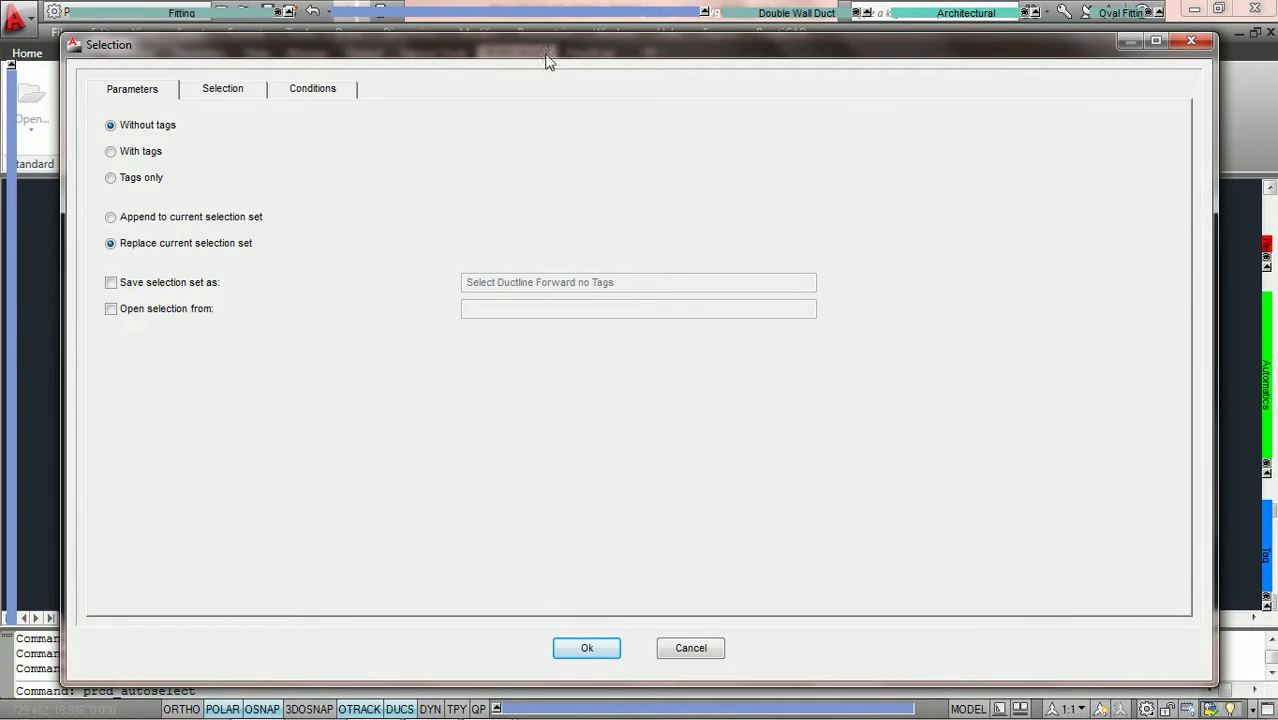
left_click(218, 95)
left_click(311, 91)
left_click(224, 92)
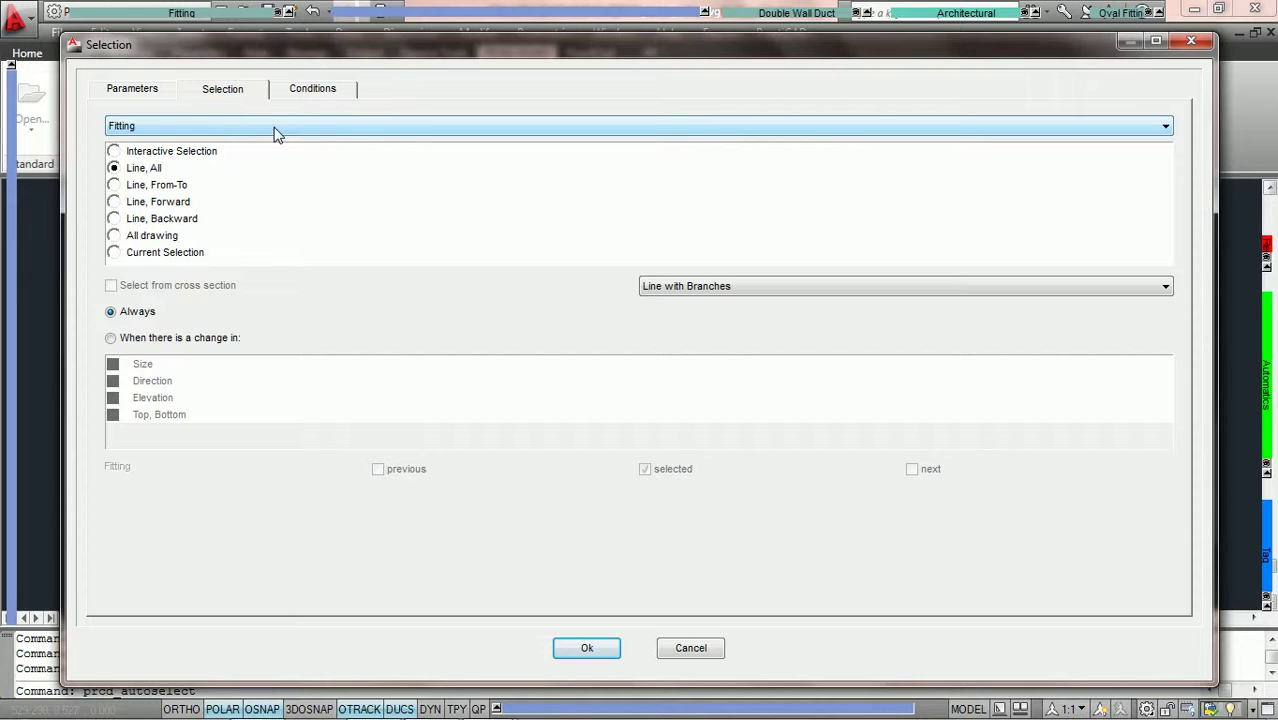
left_click(263, 128)
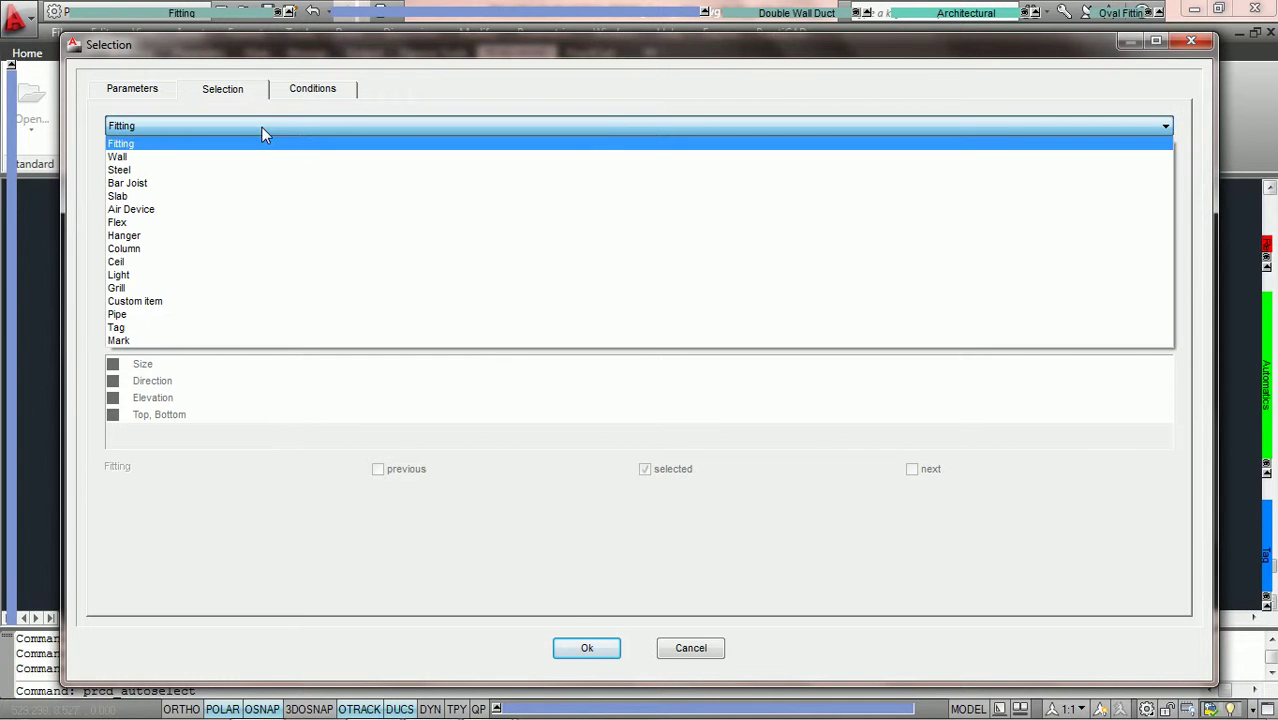
left_click(273, 185)
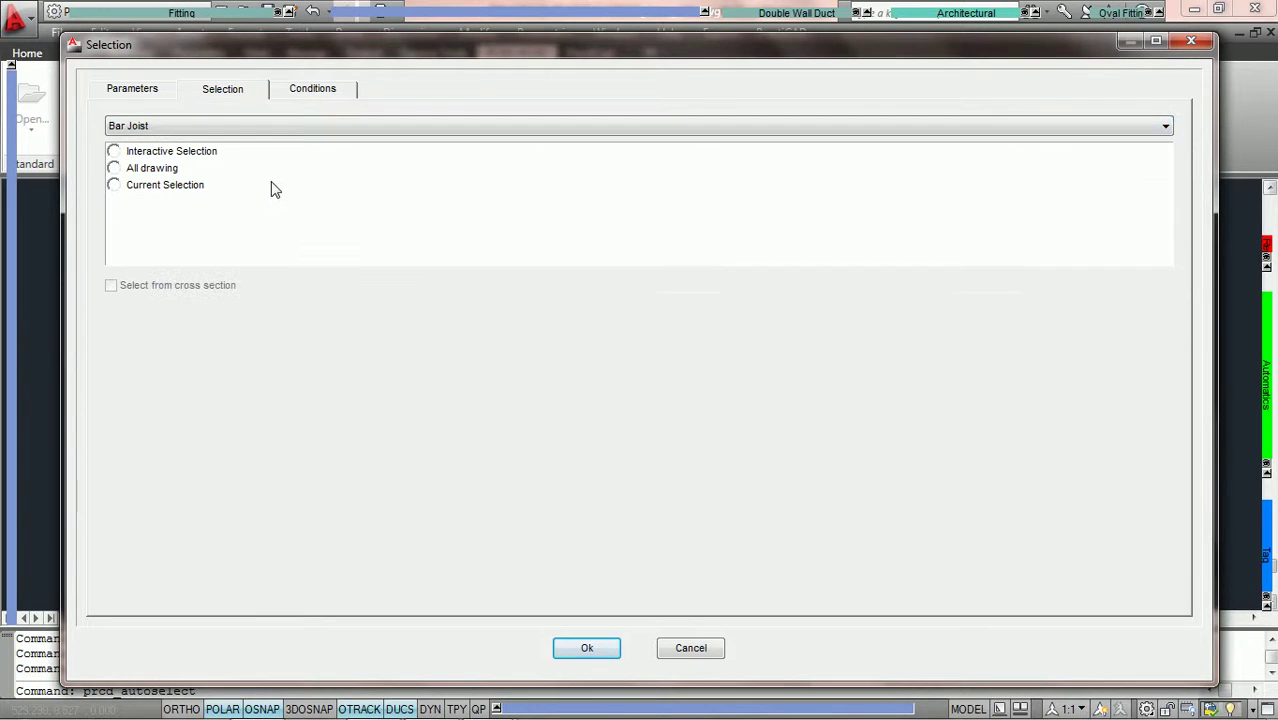
left_click(281, 131)
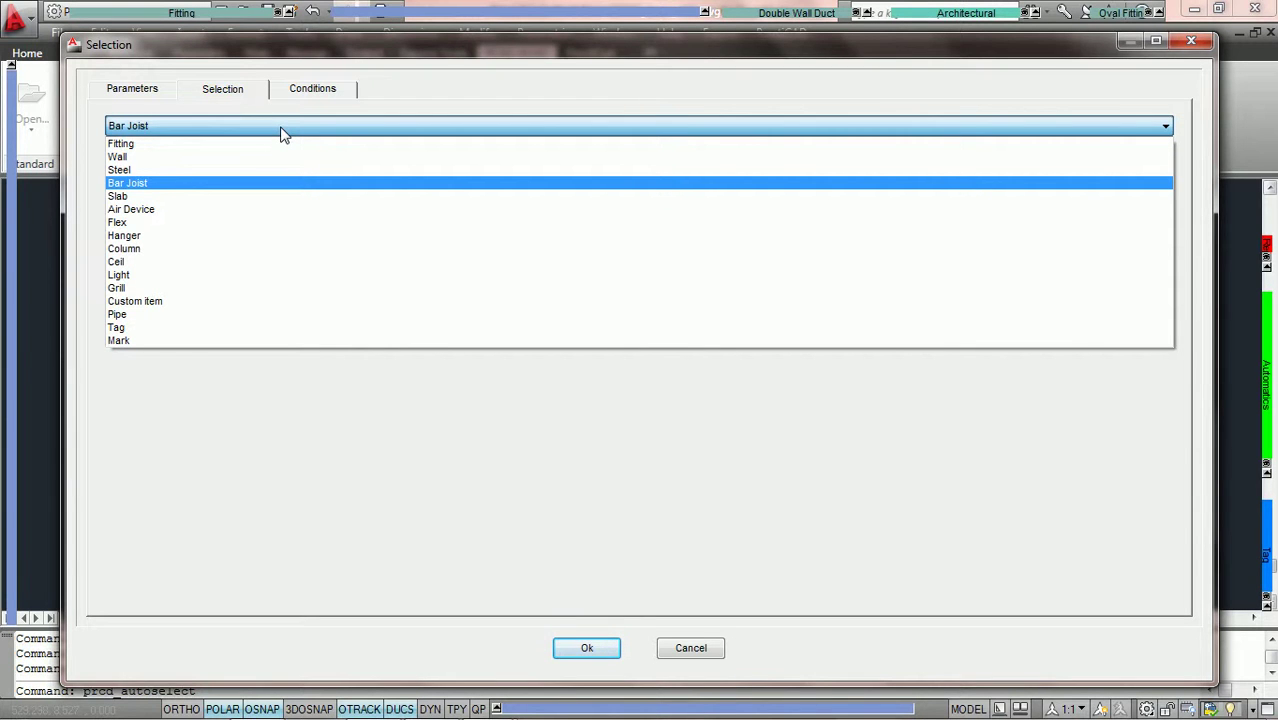
key("t")
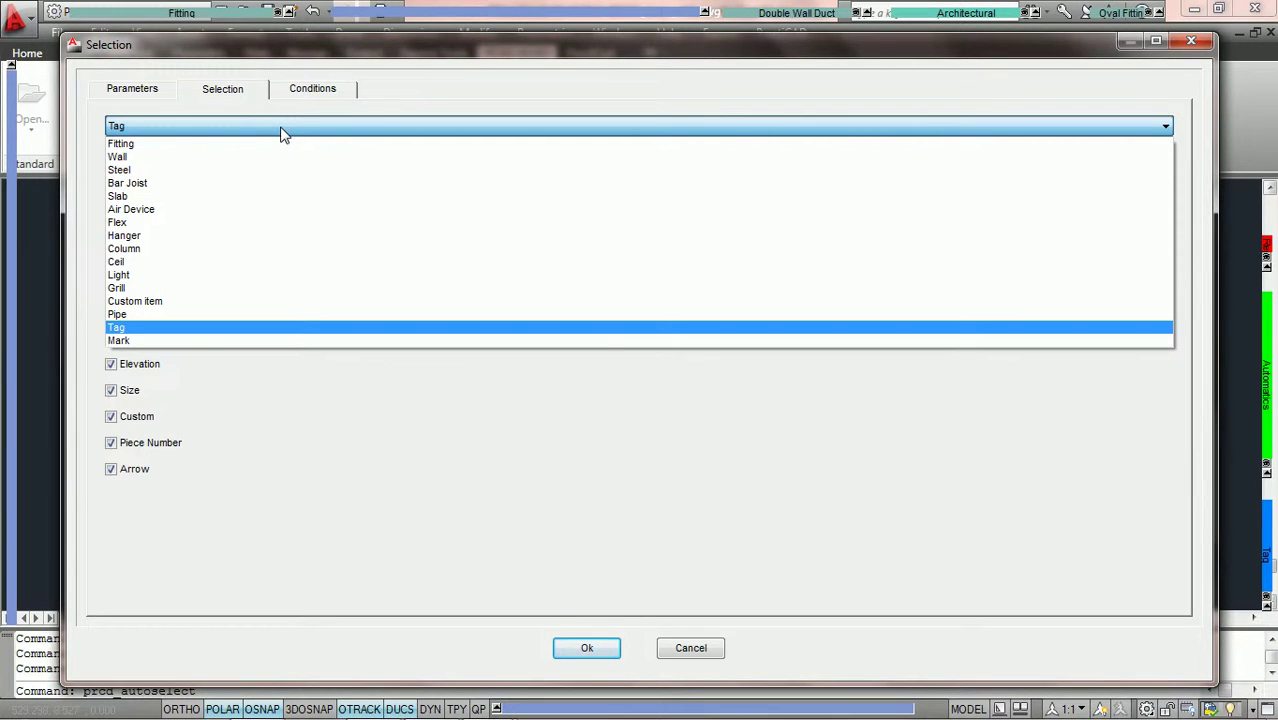
left_click(281, 131)
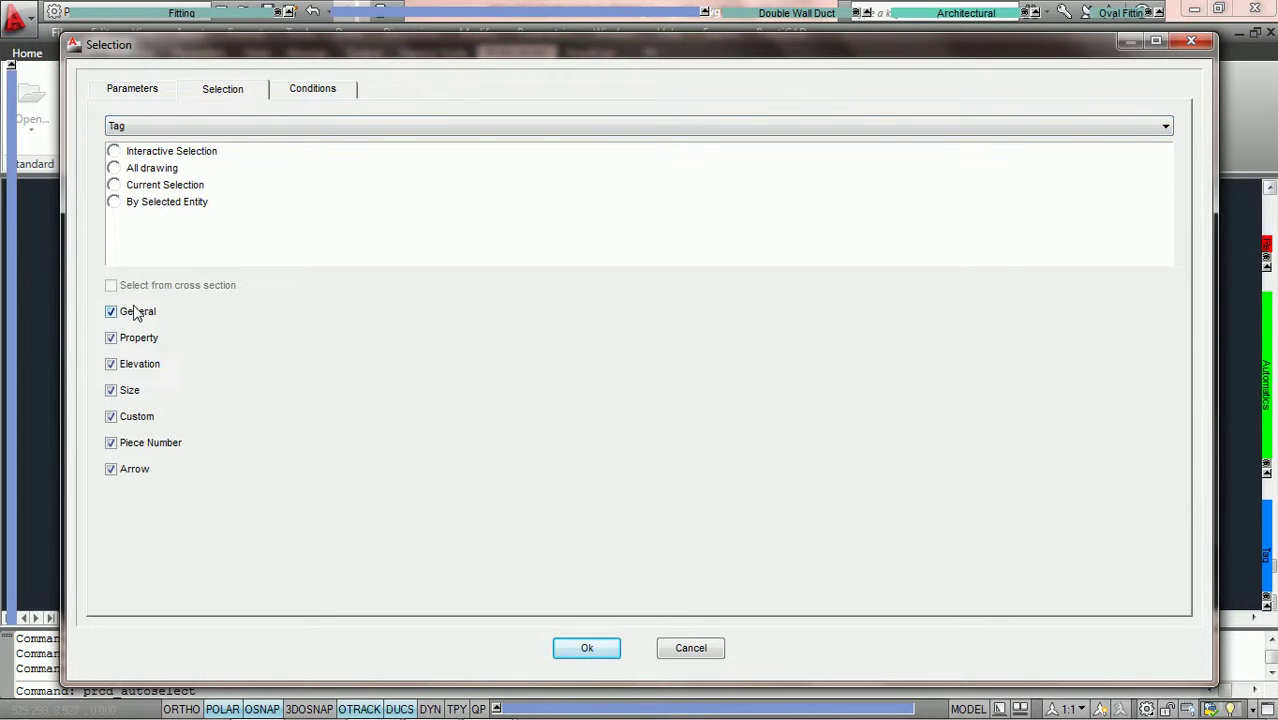
left_click(249, 130)
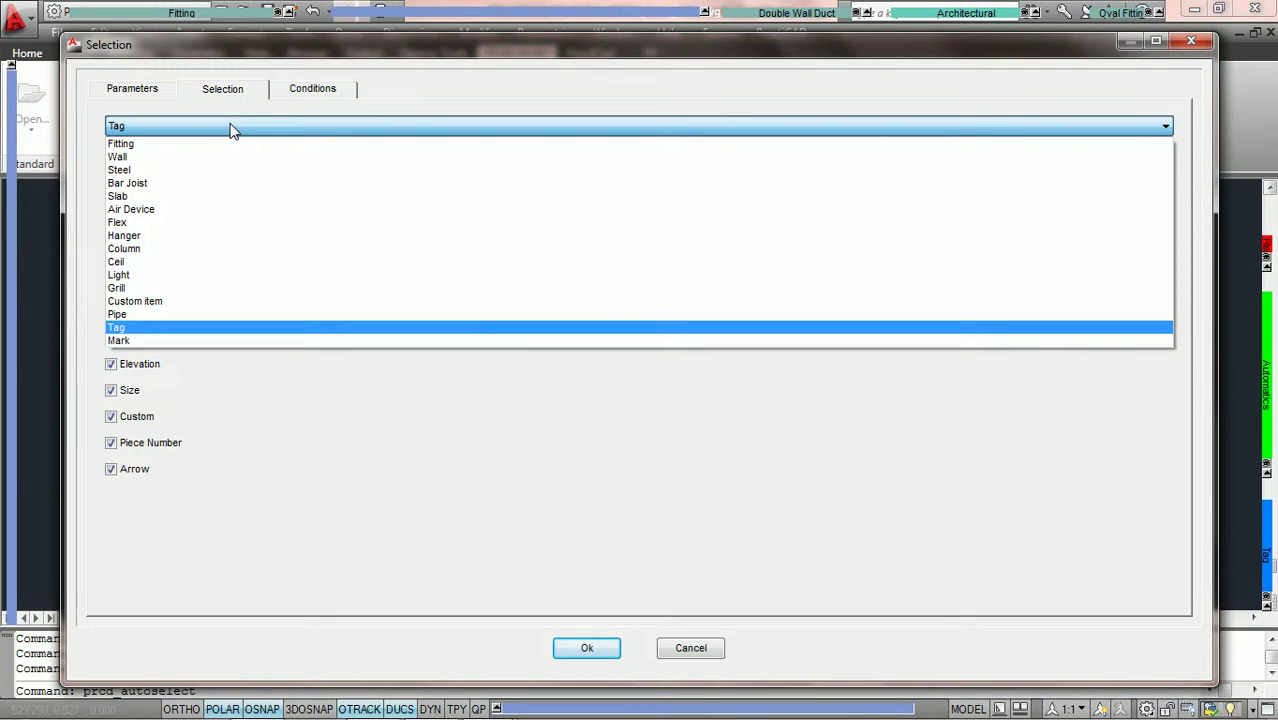
key("Home")
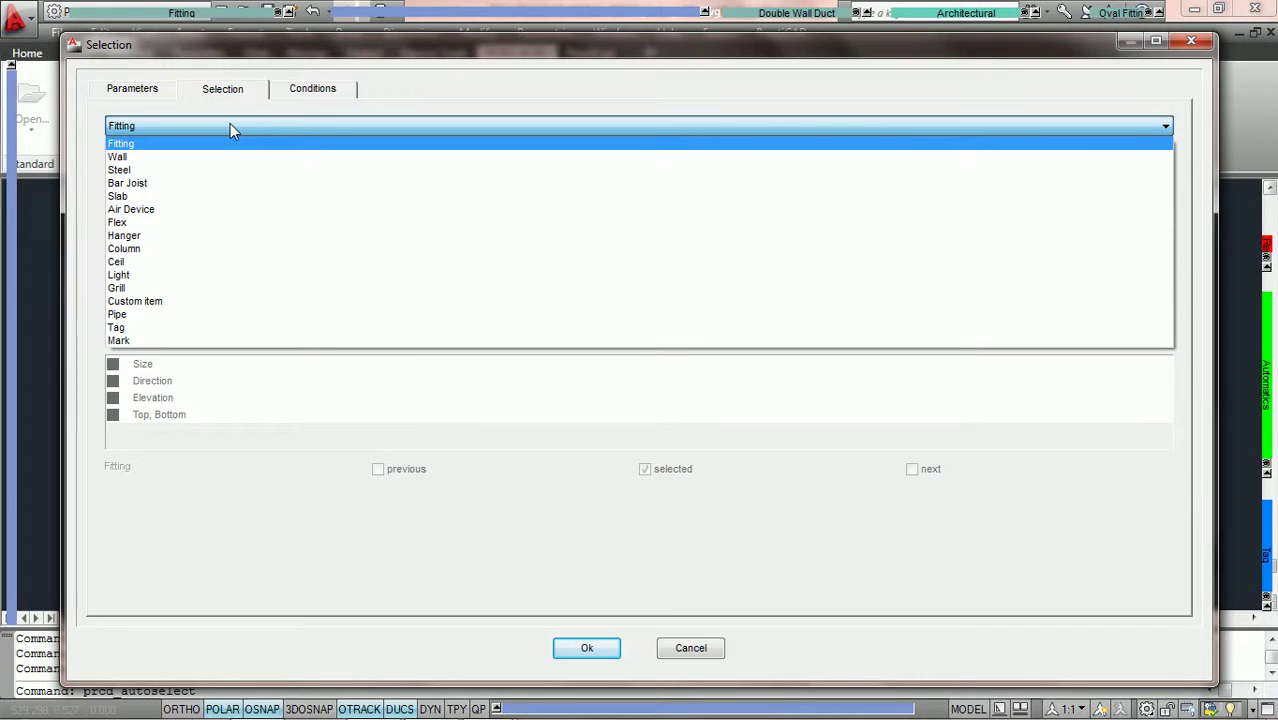
key("Return")
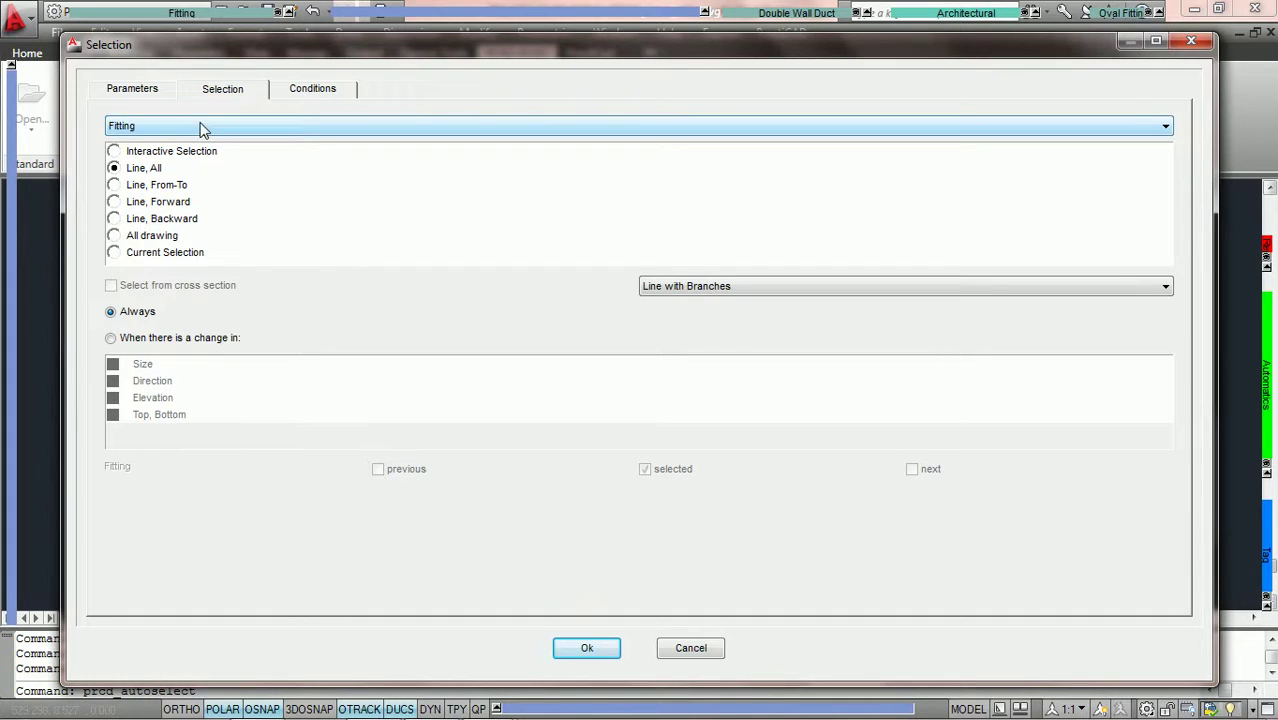
Select only the curved elbow with AutoSelecting's Interactive Selection method, and clear the selection
left_click(140, 153)
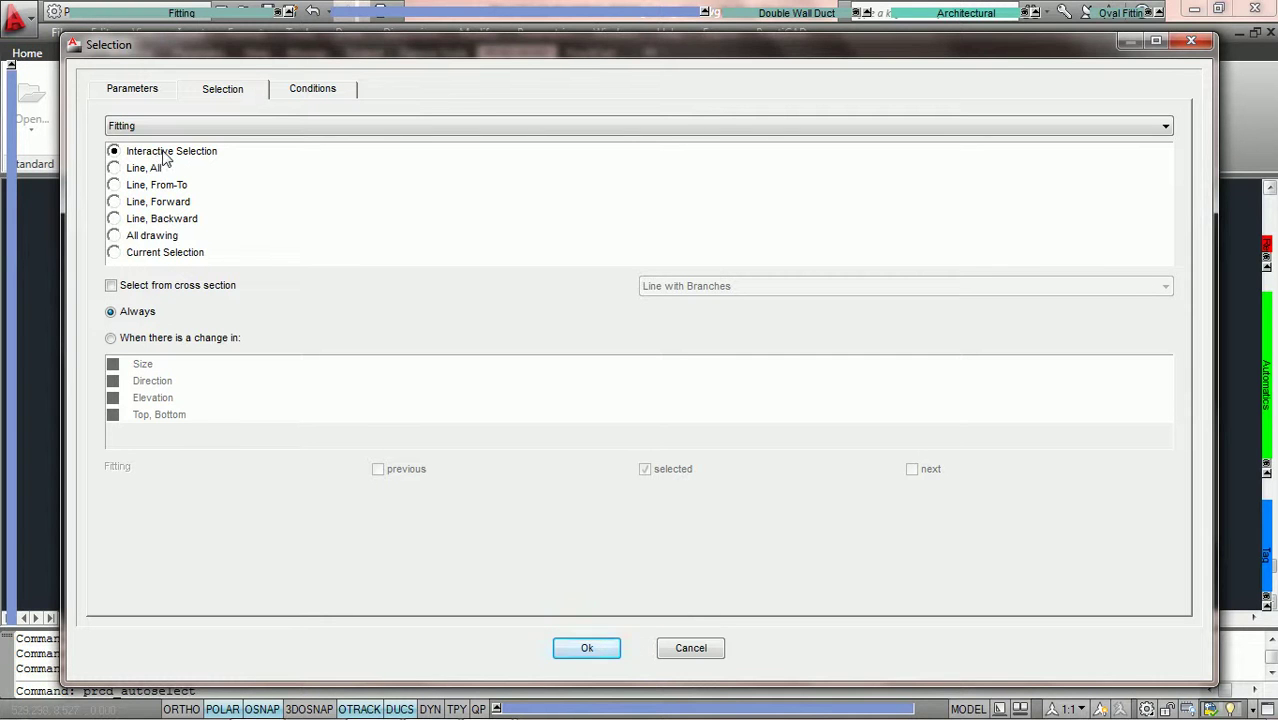
left_click(598, 650)
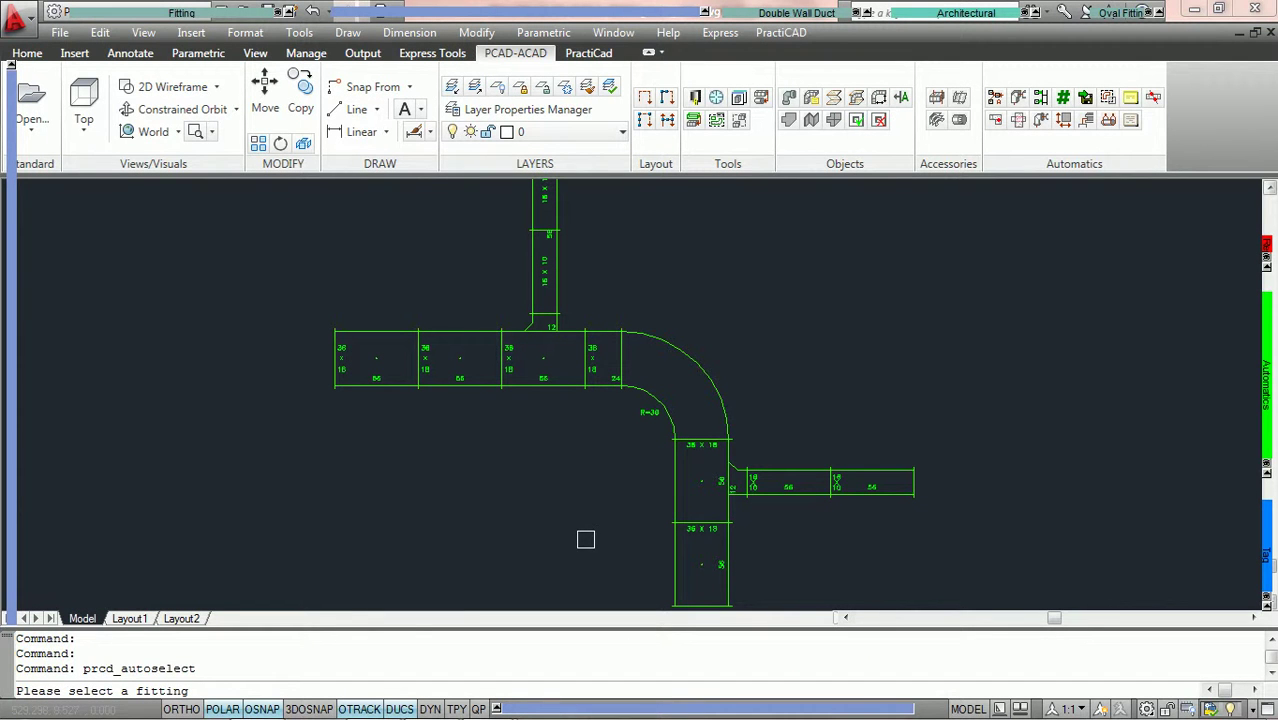
left_click(686, 360)
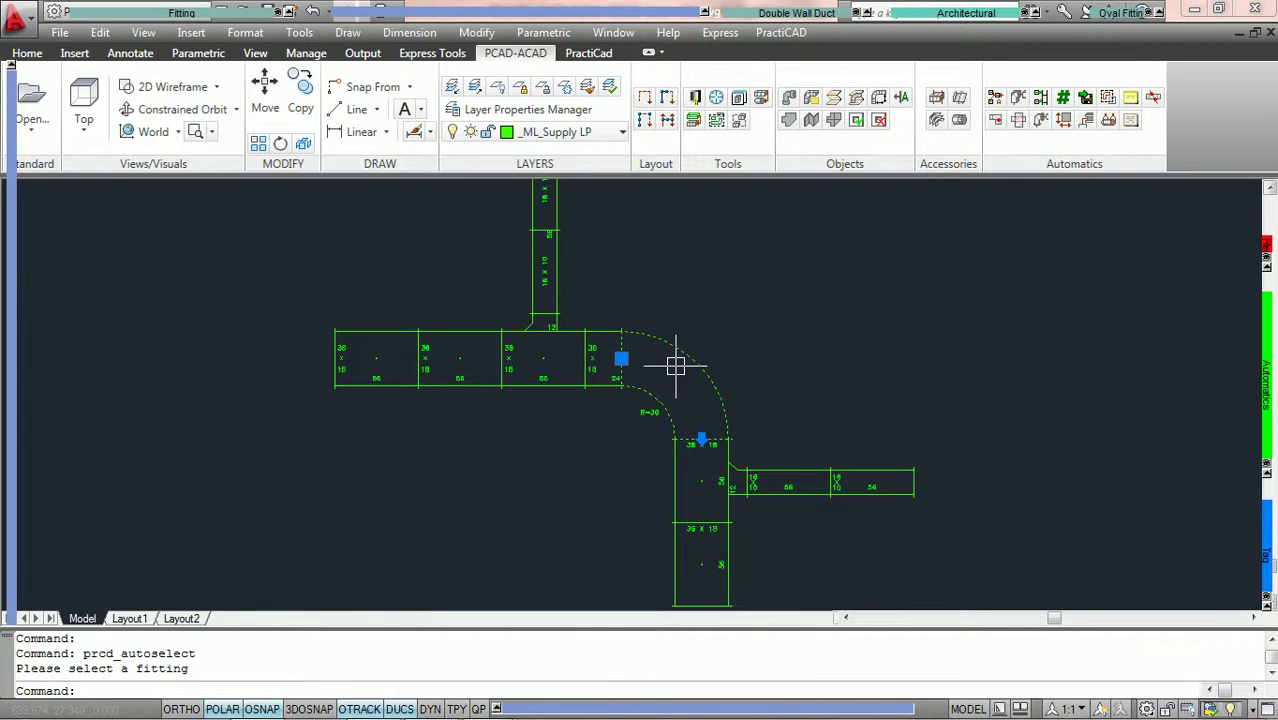
key("Escape")
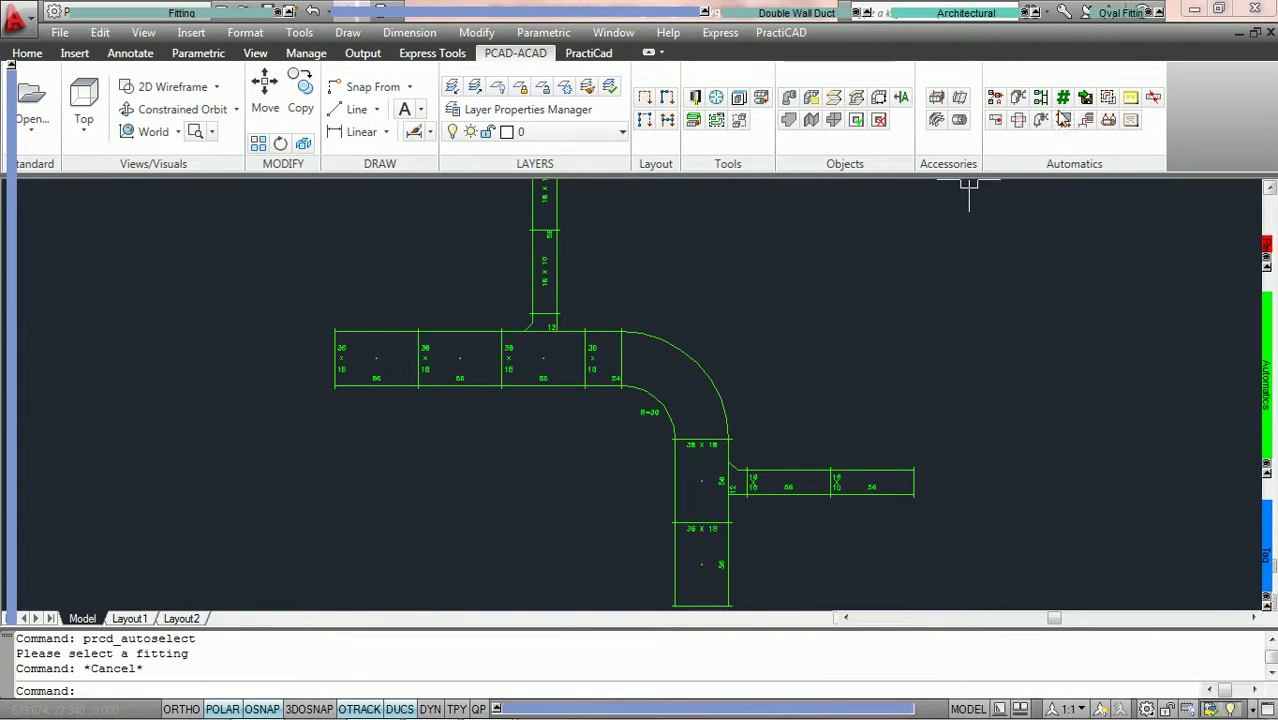
Select the whole duct line with its branches using the Line, All method from a main-run fitting, and clear the selection
left_click(1110, 105)
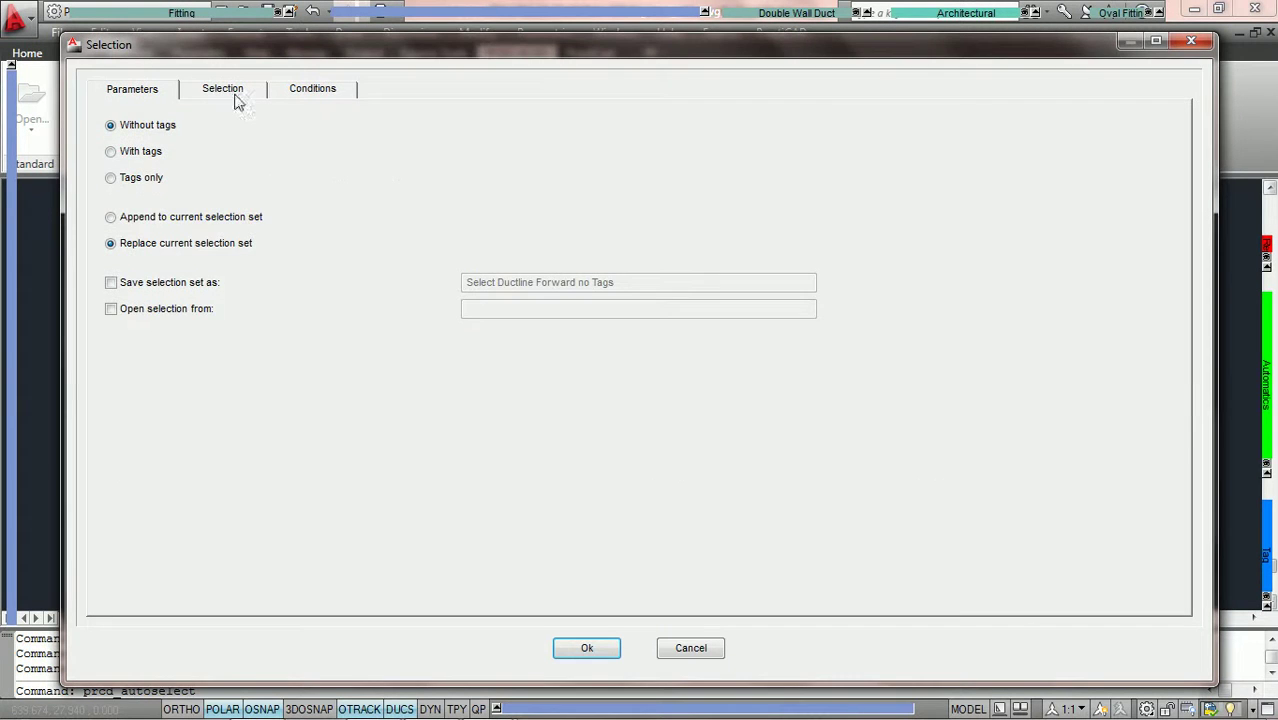
left_click(228, 92)
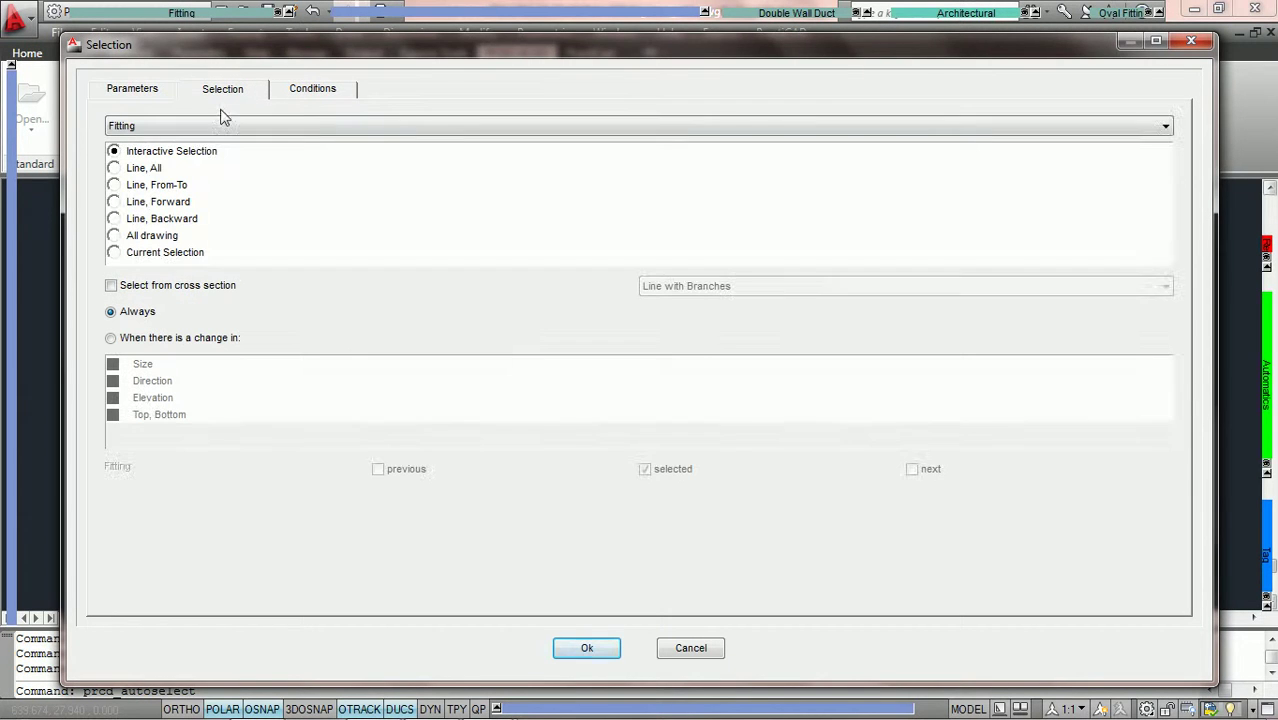
left_click(113, 168)
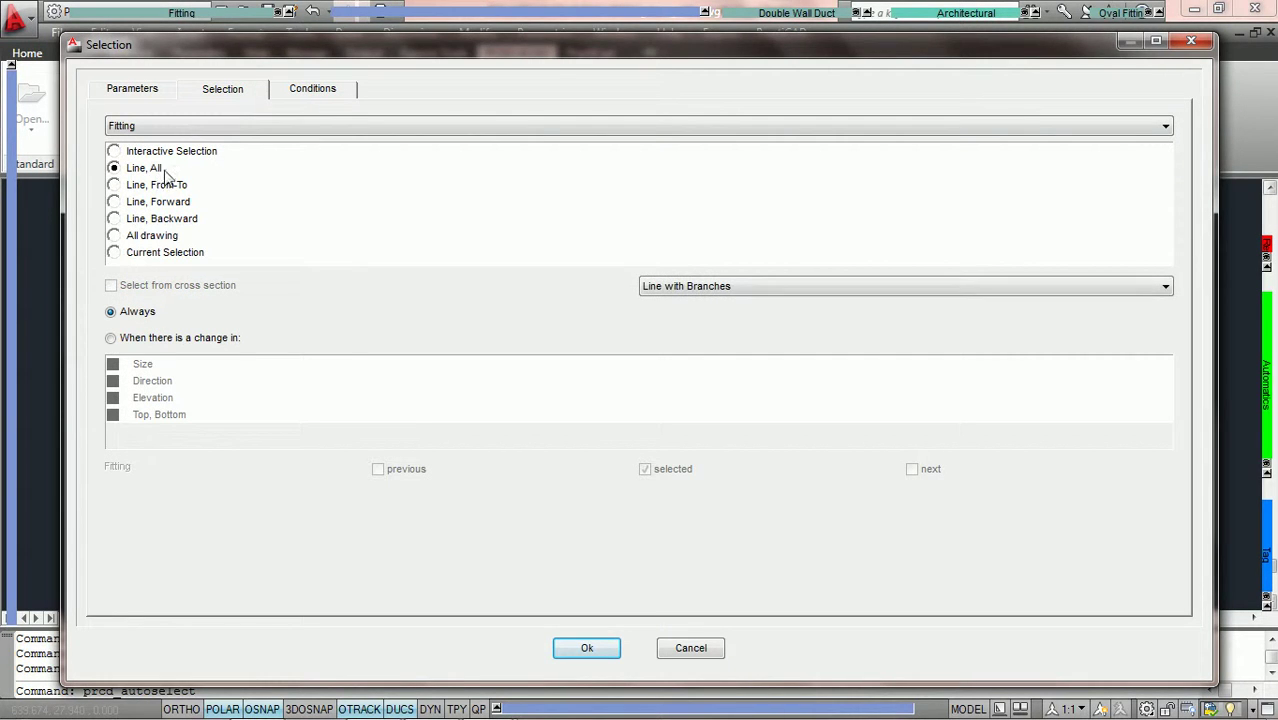
left_click(585, 649)
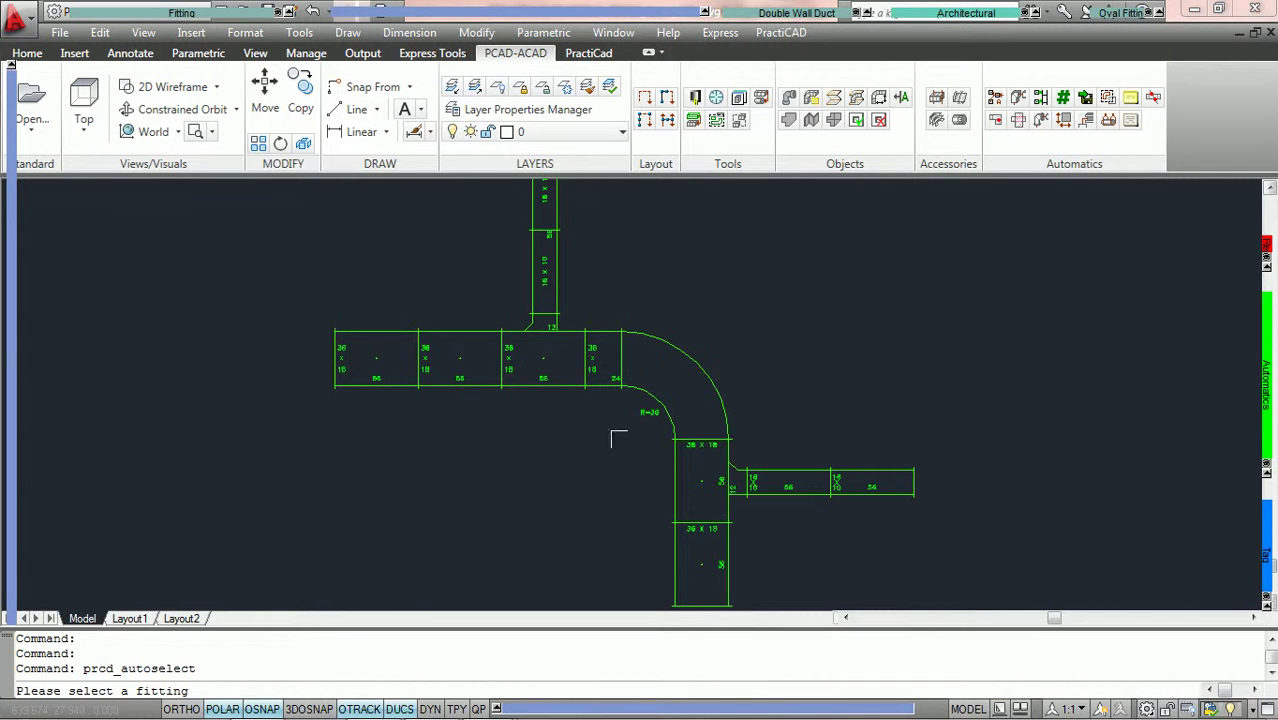
left_click(566, 389)
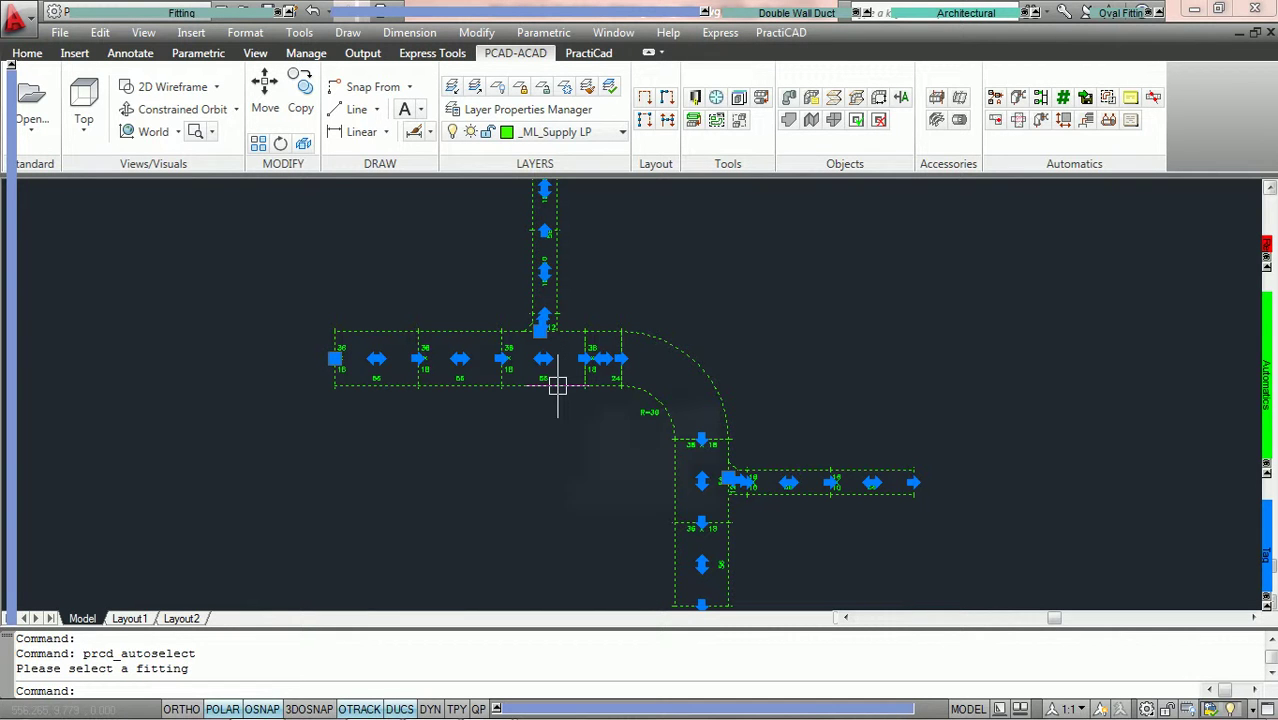
key("Escape")
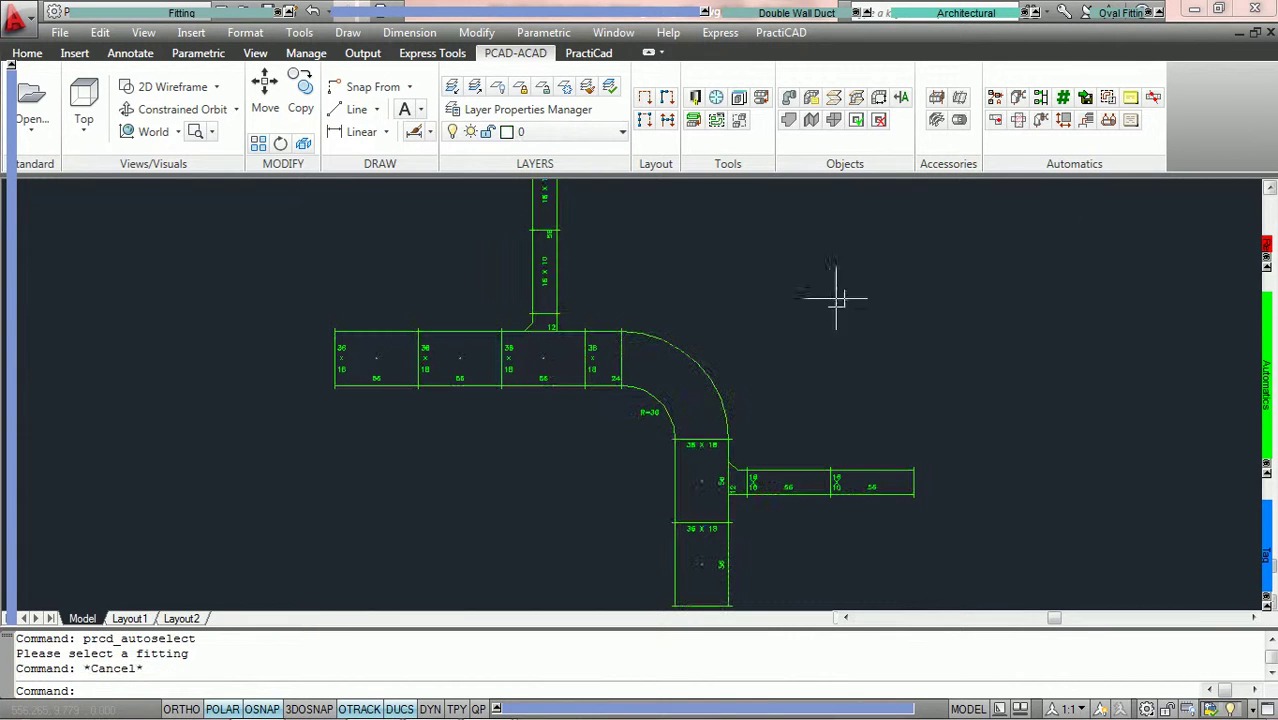
Select the fittings from the second horizontal duct piece through the elbow using Line, From-To, and clear the selection
left_click(1108, 98)
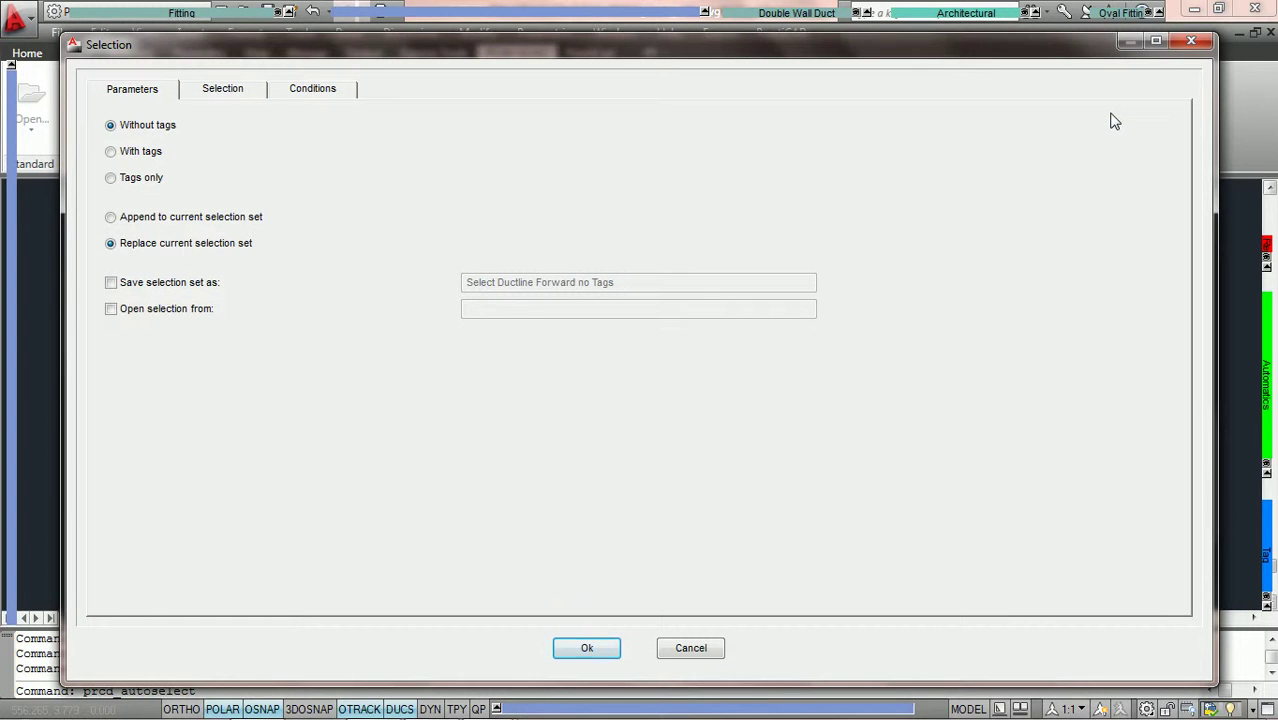
left_click(224, 91)
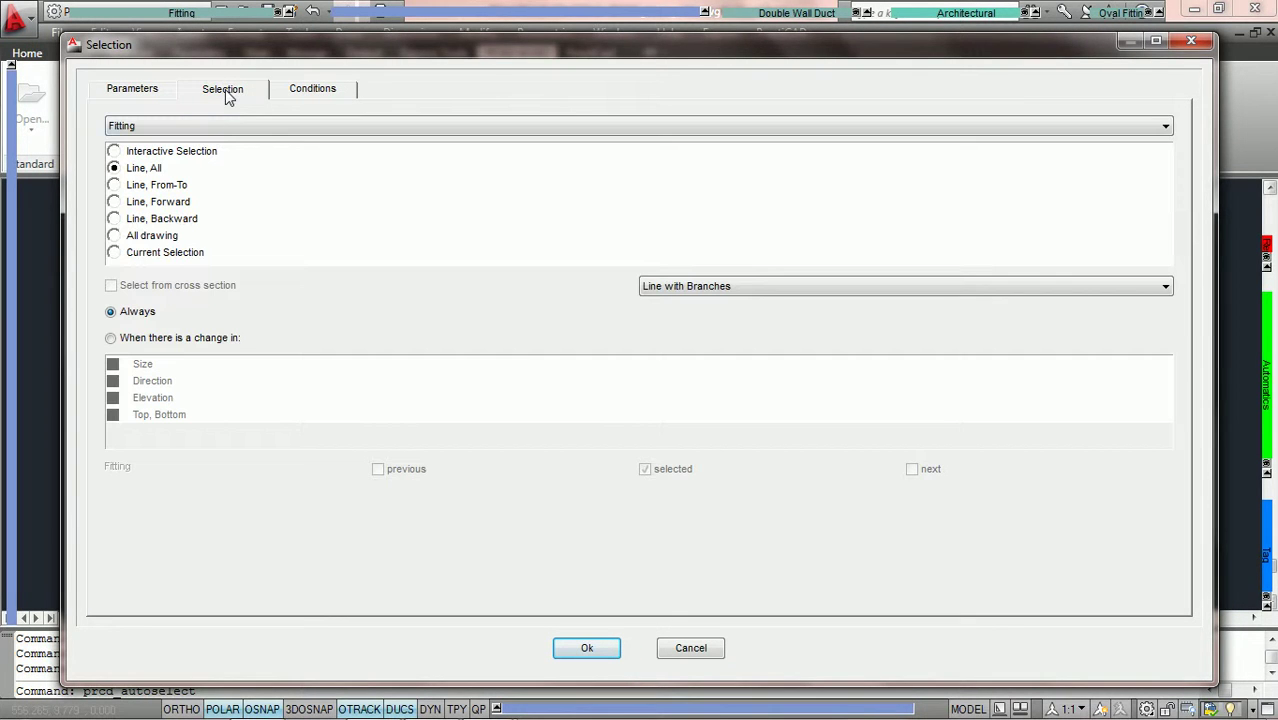
left_click(114, 185)
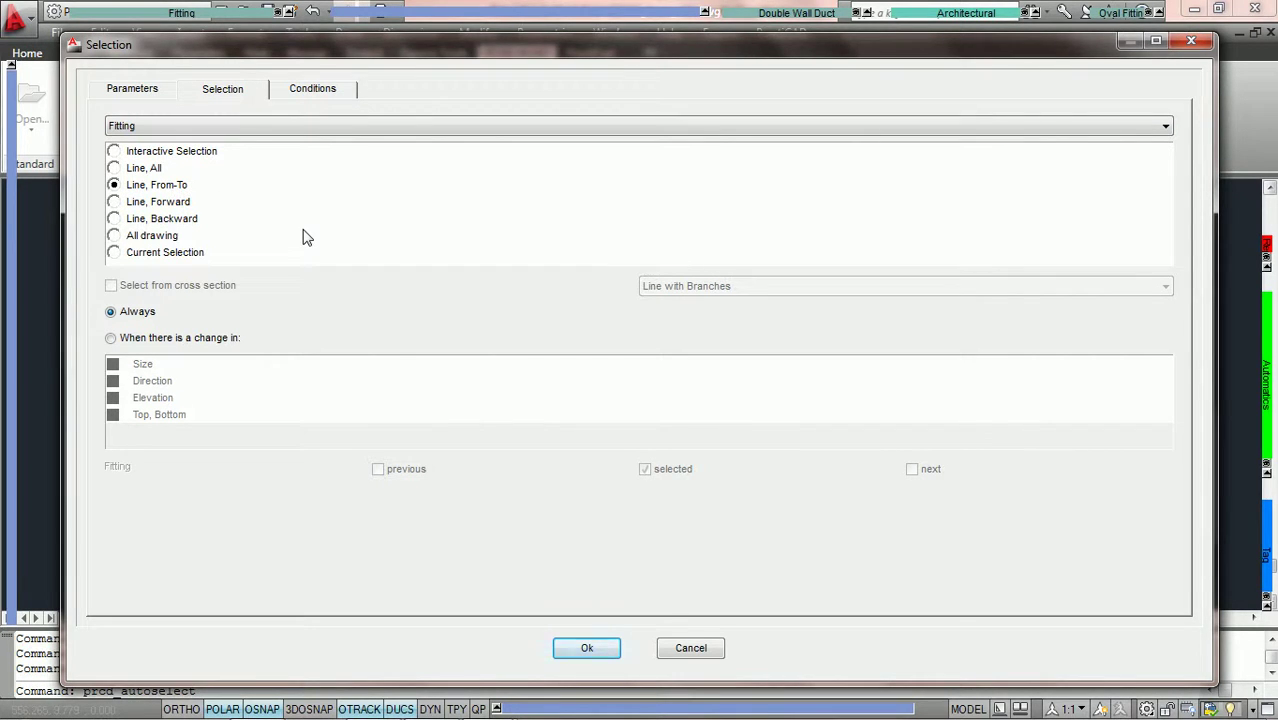
left_click(586, 648)
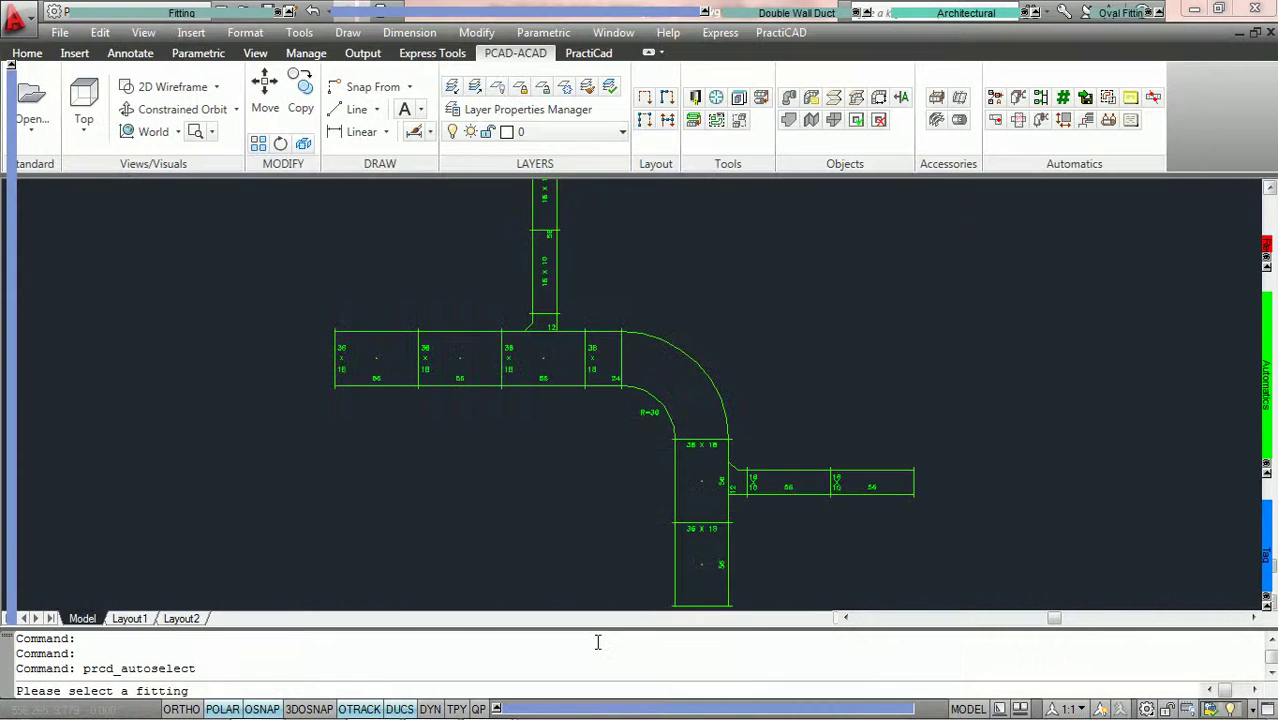
left_click(483, 385)
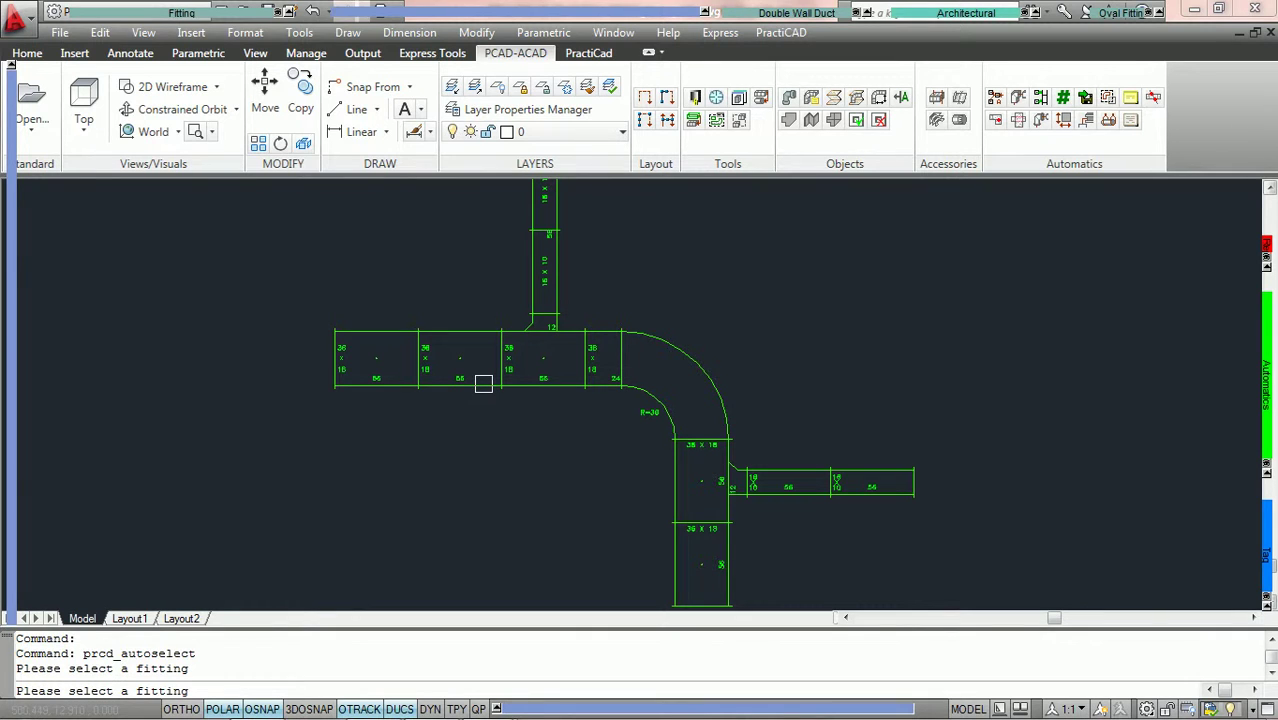
left_click(728, 406)
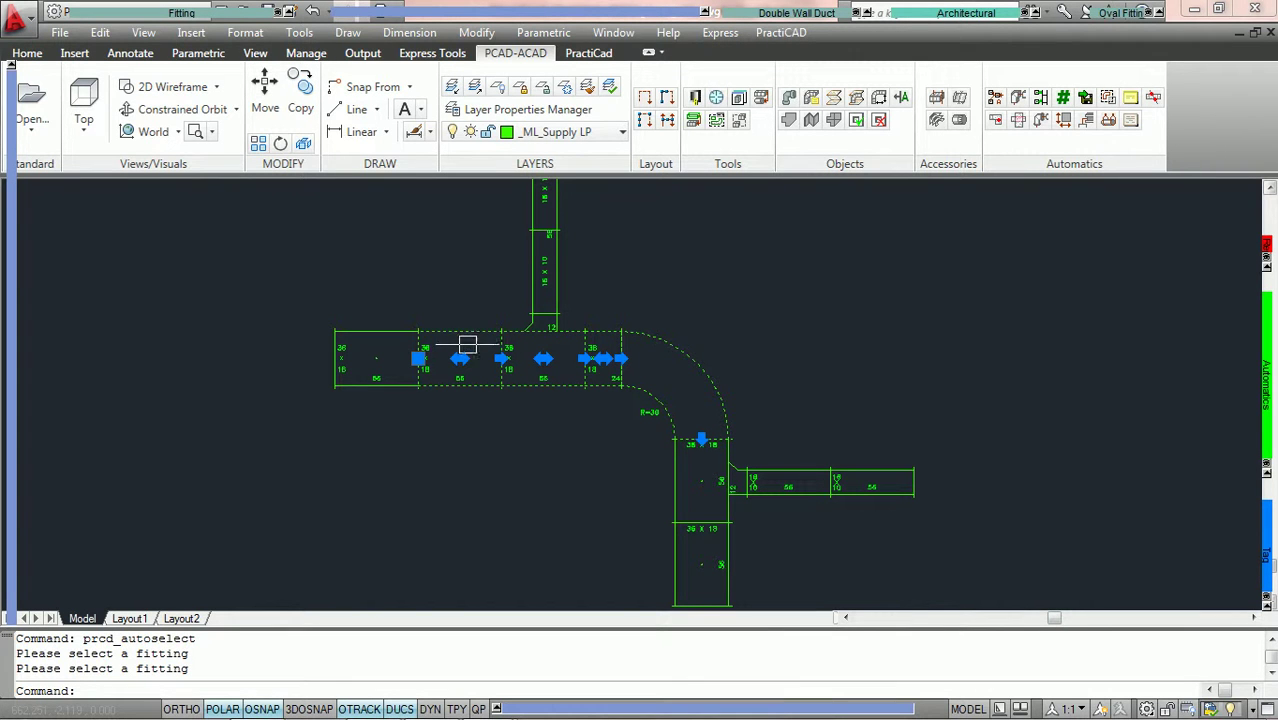
key("Escape")
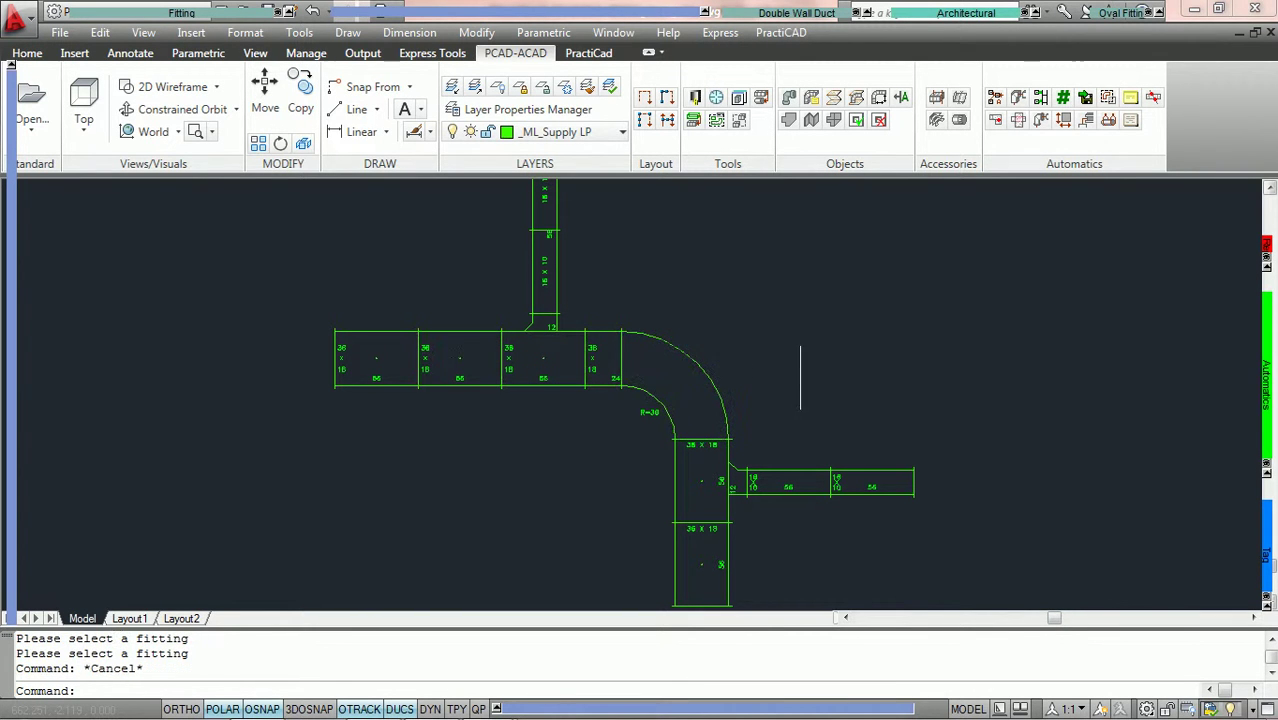
Select everything forward of the second horizontal duct piece, including branches, using Line, Forward, and clear the selection
left_click(1107, 97)
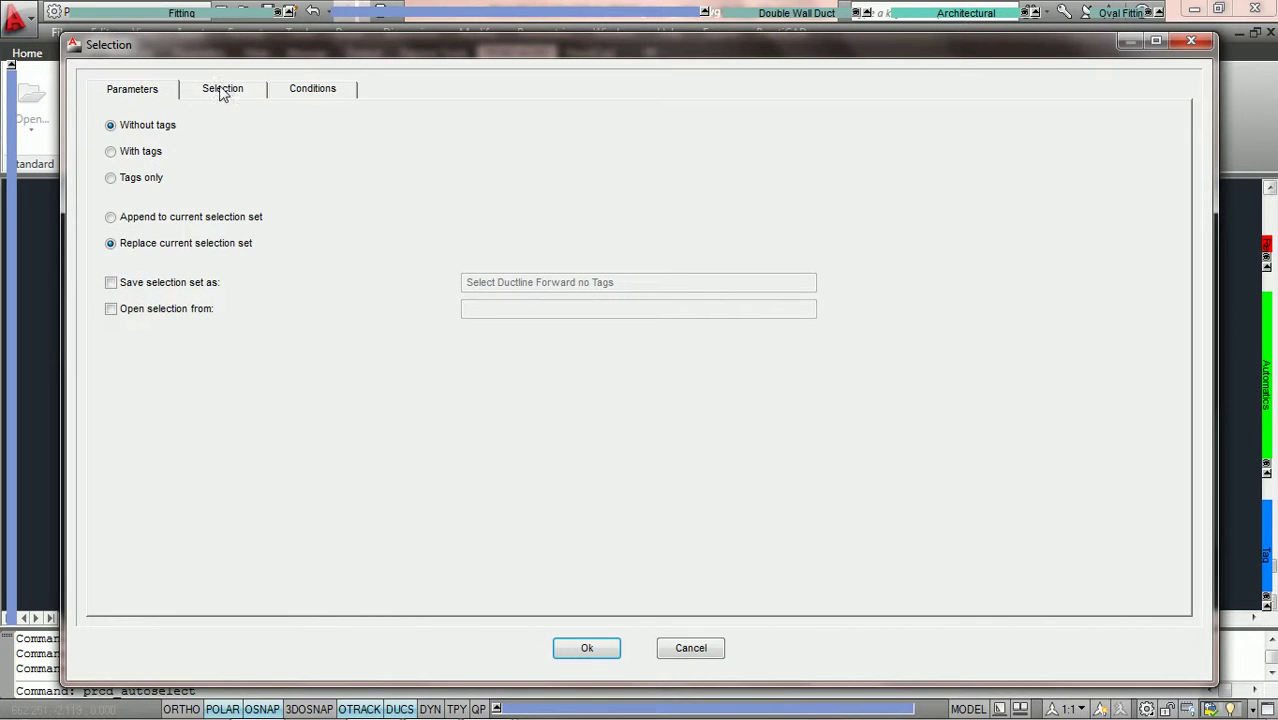
left_click(222, 92)
left_click(114, 202)
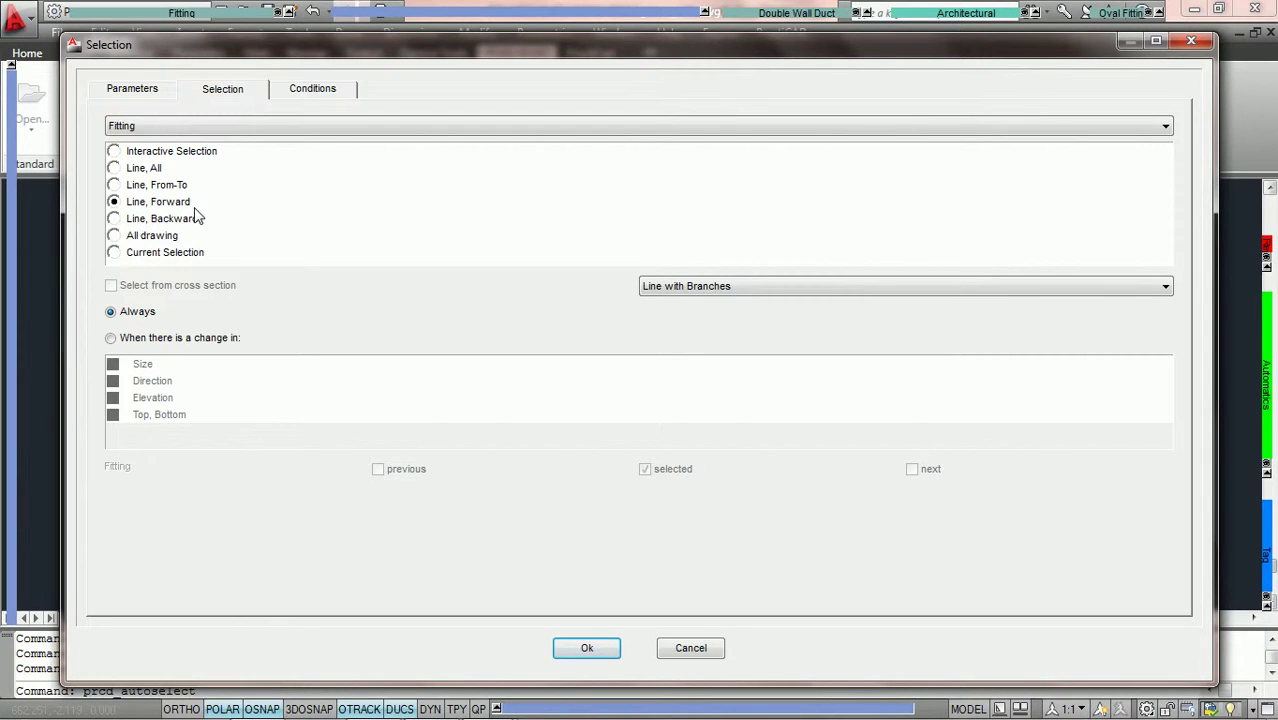
left_click(587, 649)
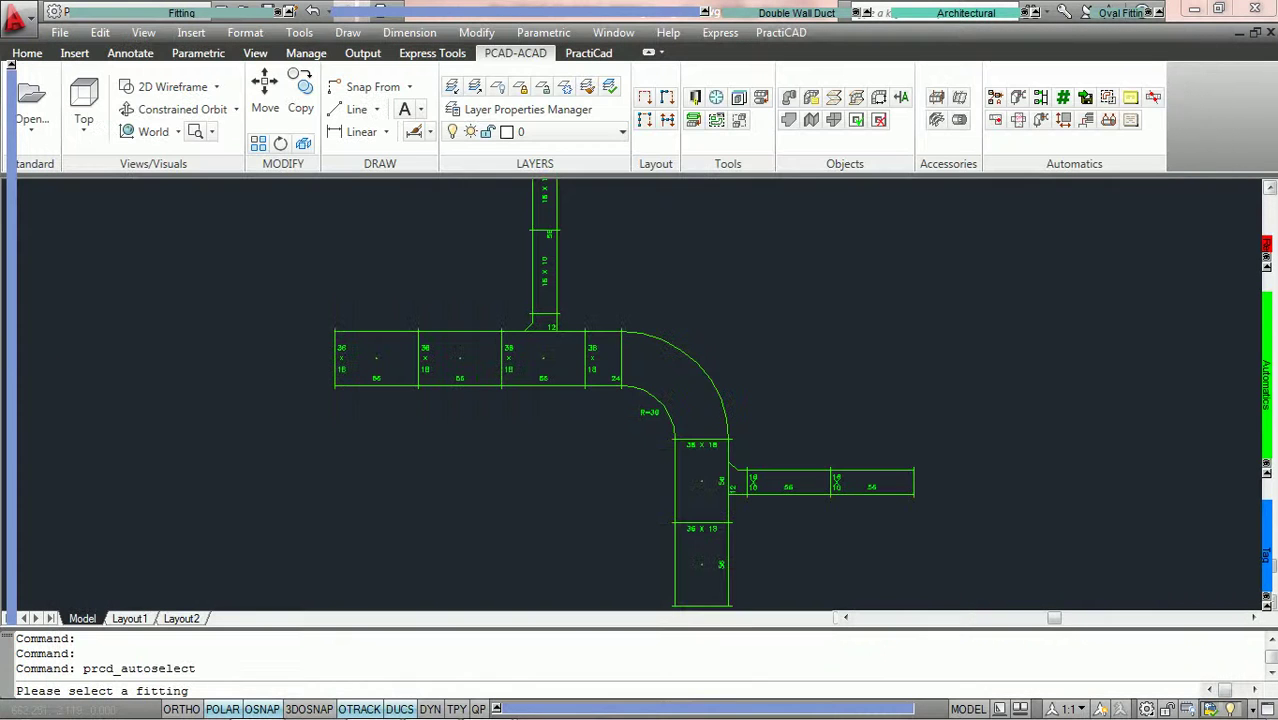
left_click(485, 387)
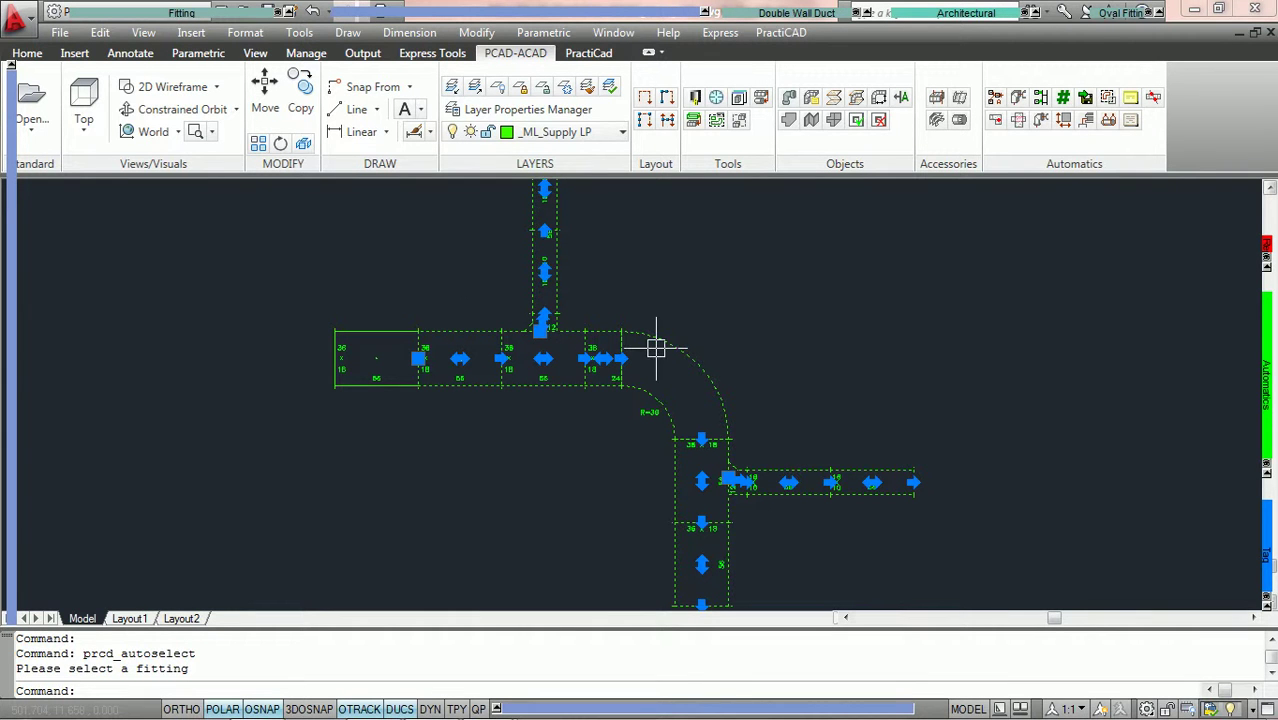
key("Escape")
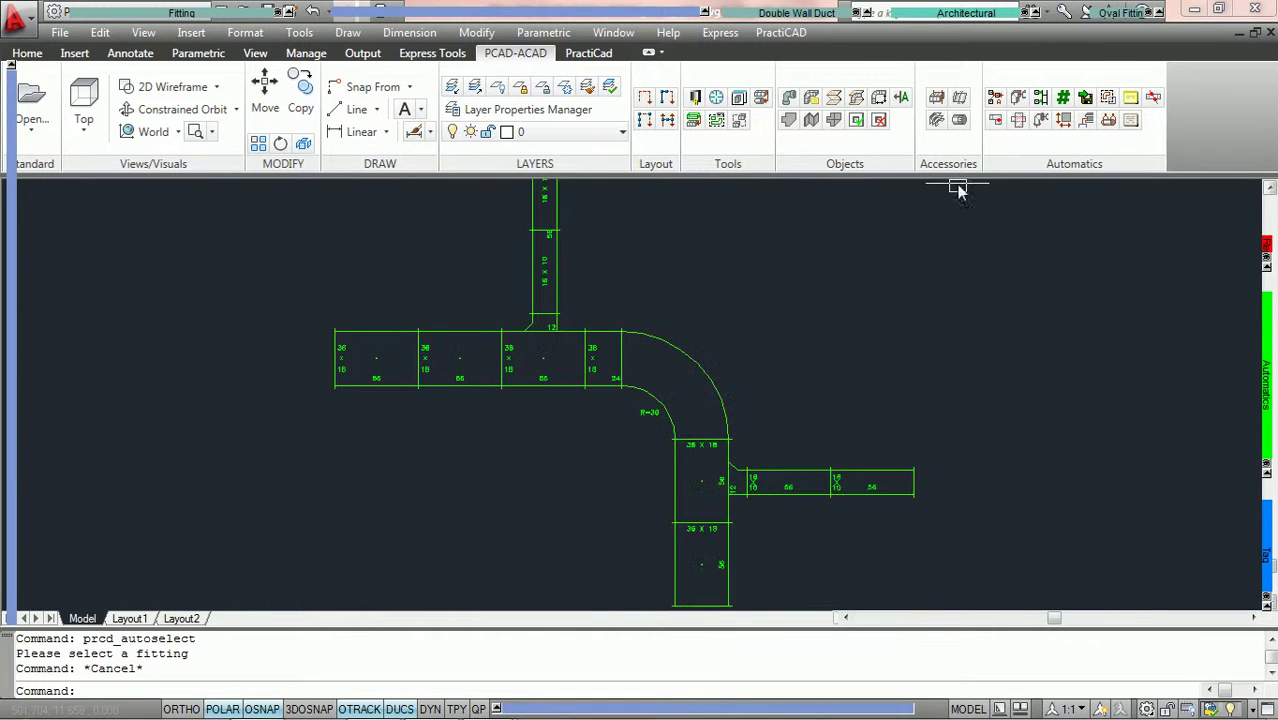
Select the elbow and everything behind it on the main run using Line, Backward, and clear the selection
left_click(1110, 100)
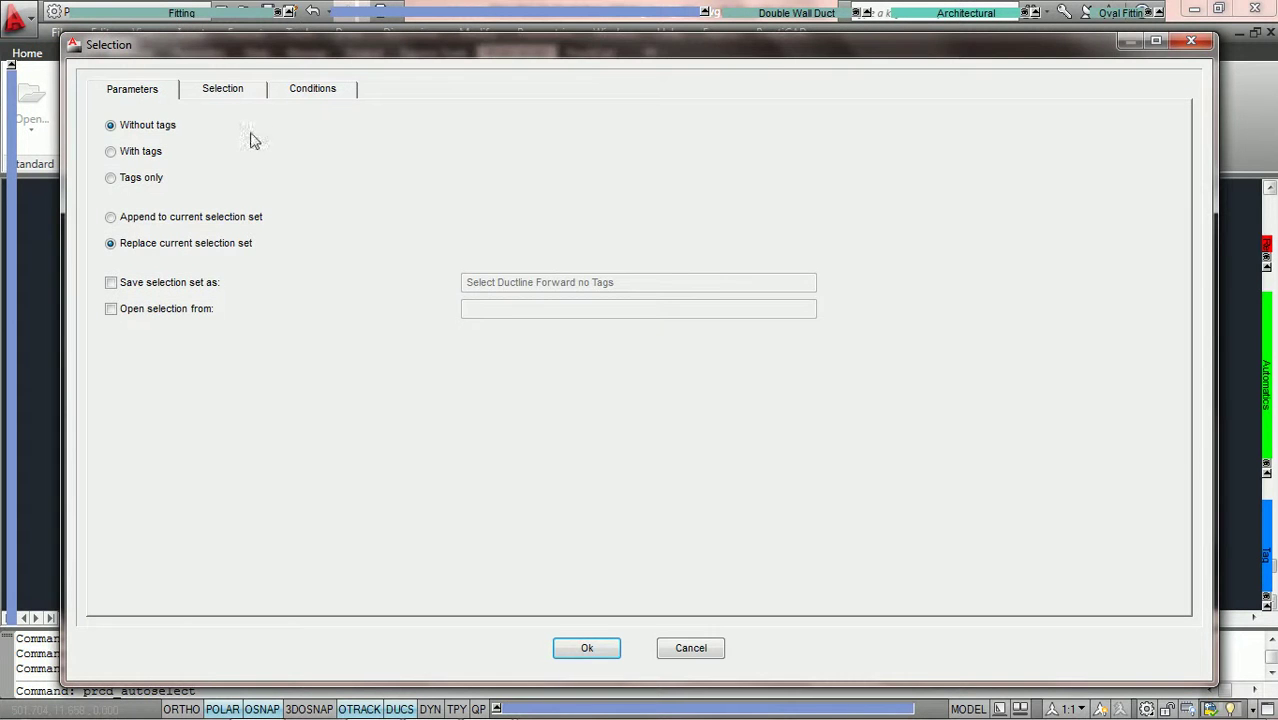
left_click(240, 96)
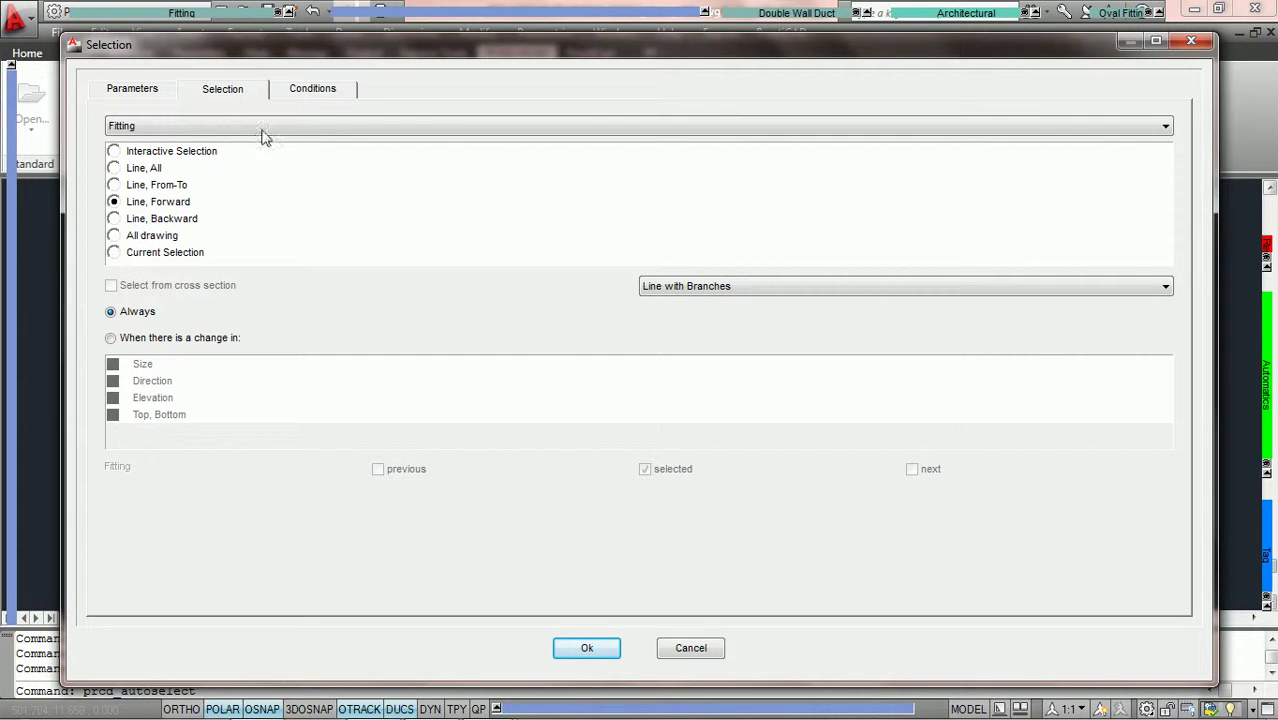
left_click(114, 219)
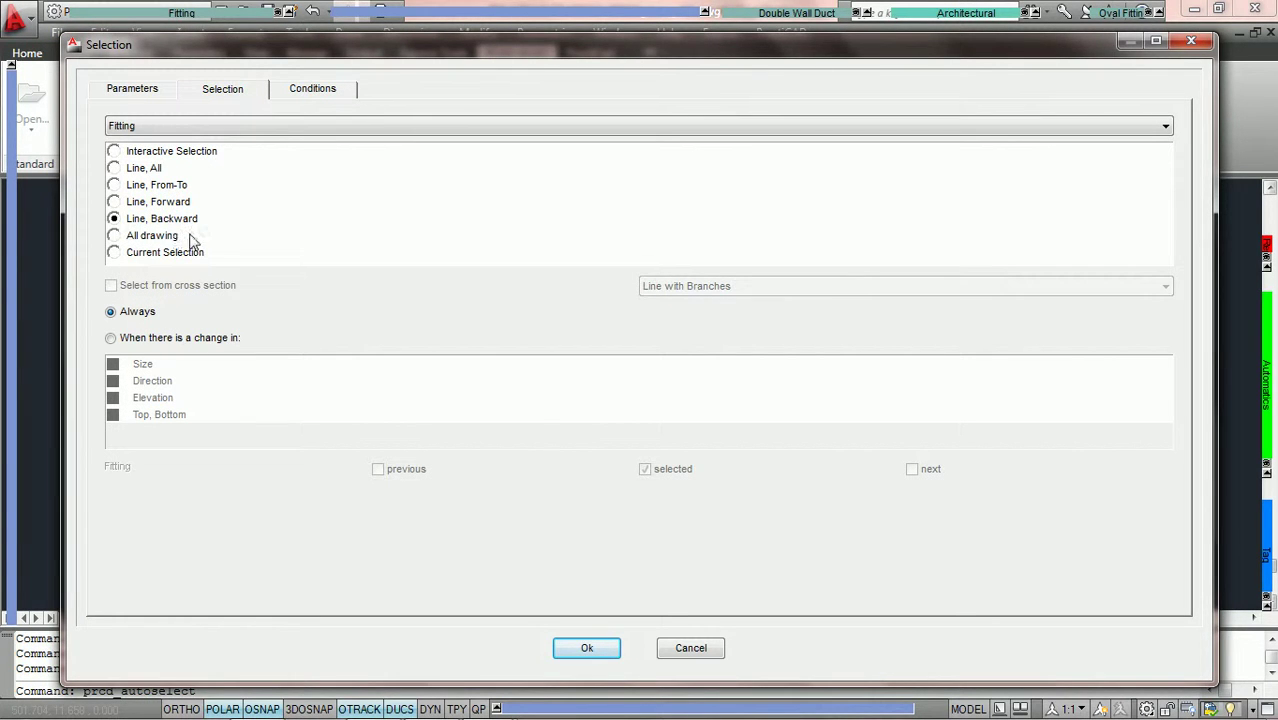
left_click(587, 649)
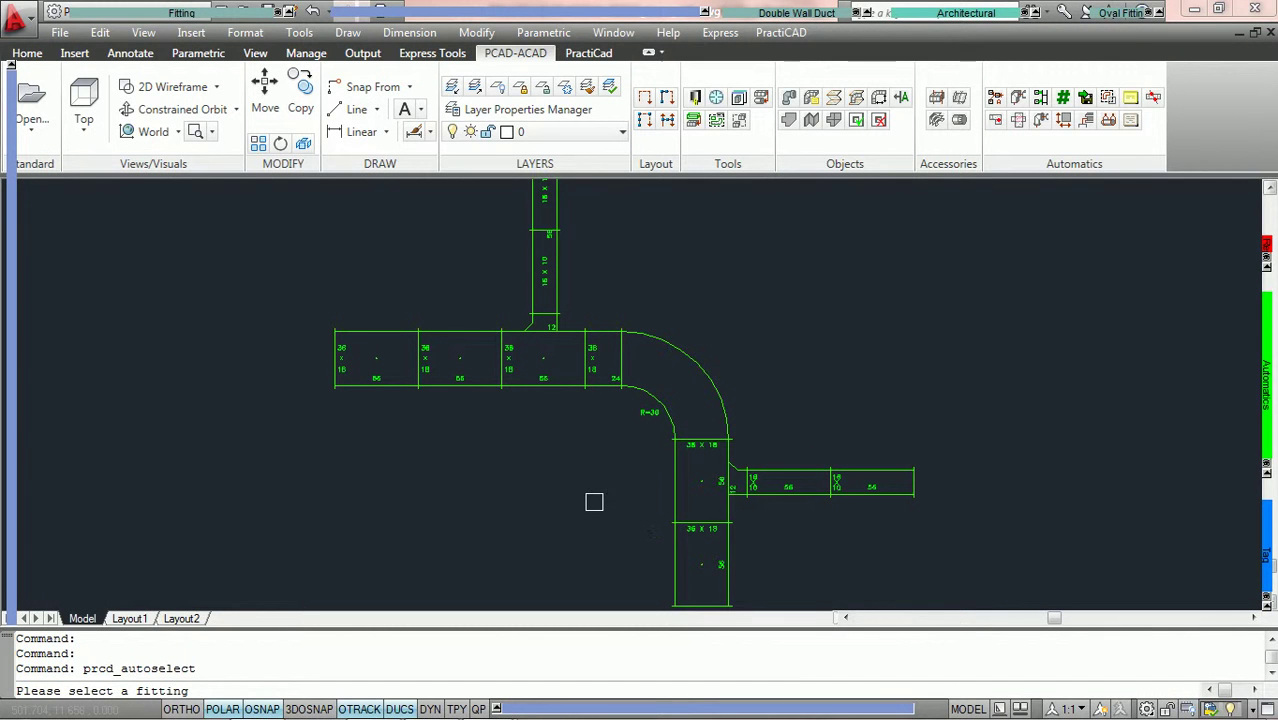
left_click(684, 351)
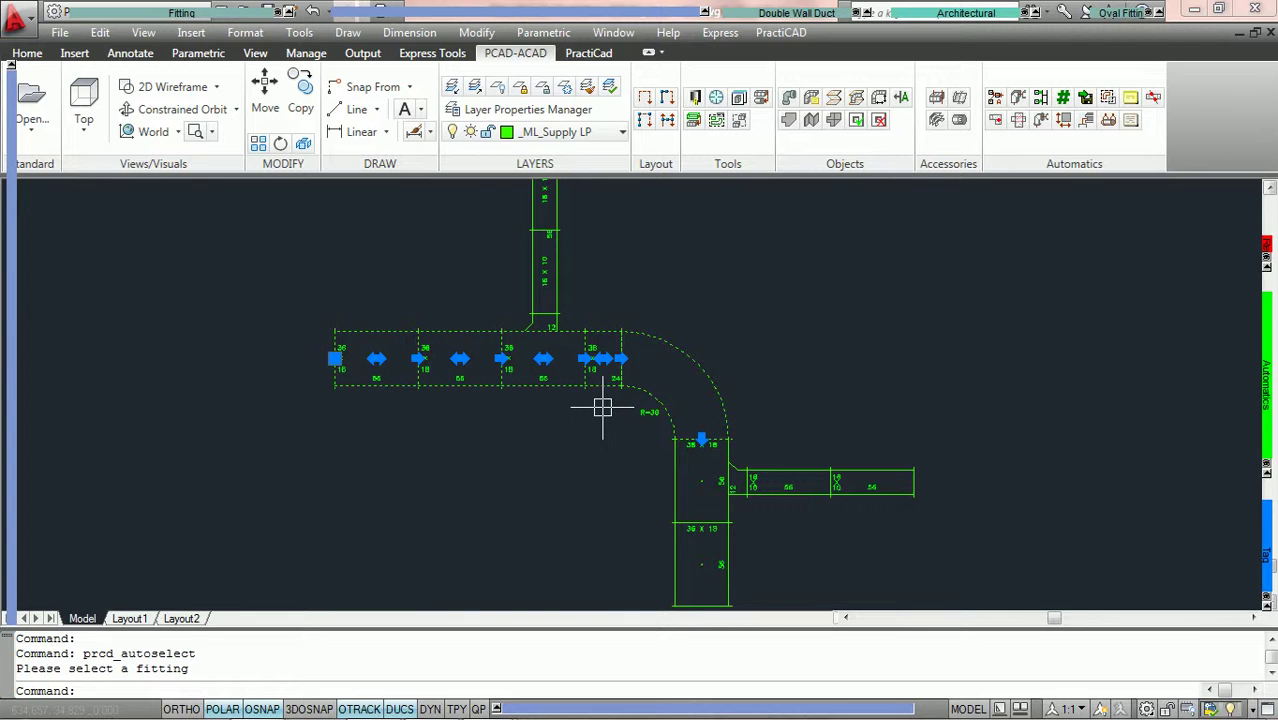
key("Escape")
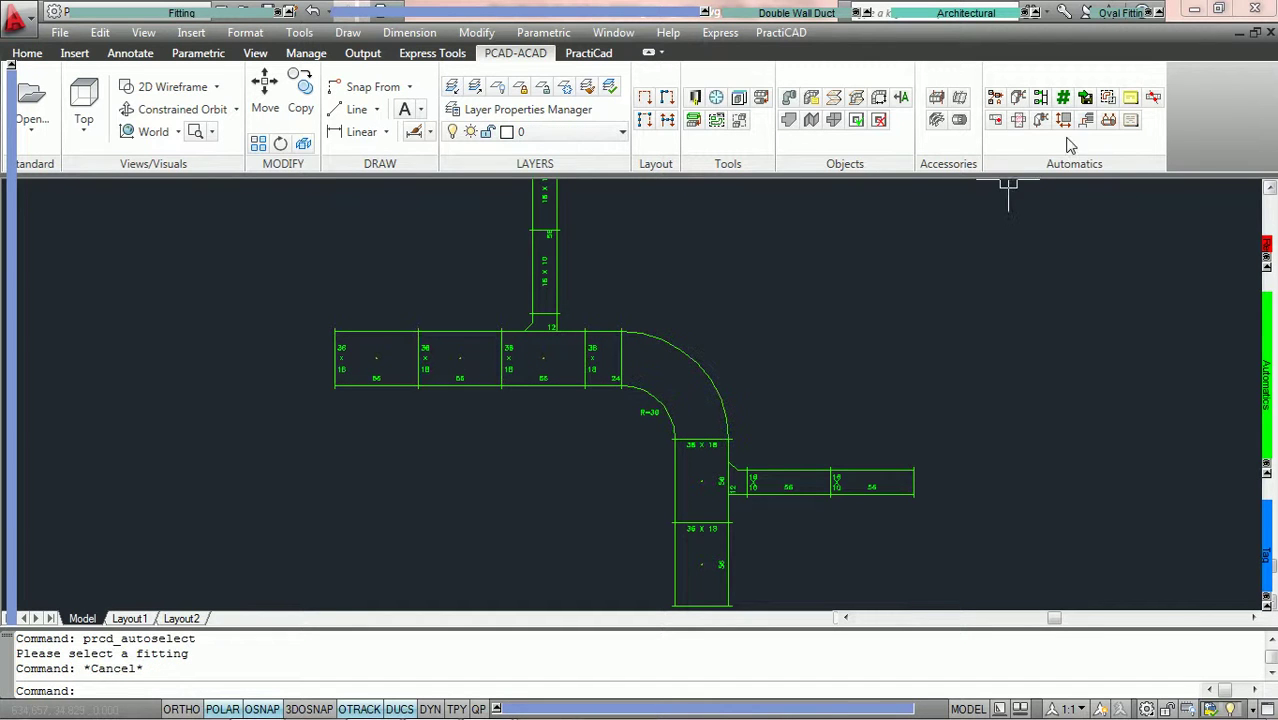
Select every fitting in the drawing with AutoSelecting's All drawing method, and clear the selection
left_click(1107, 97)
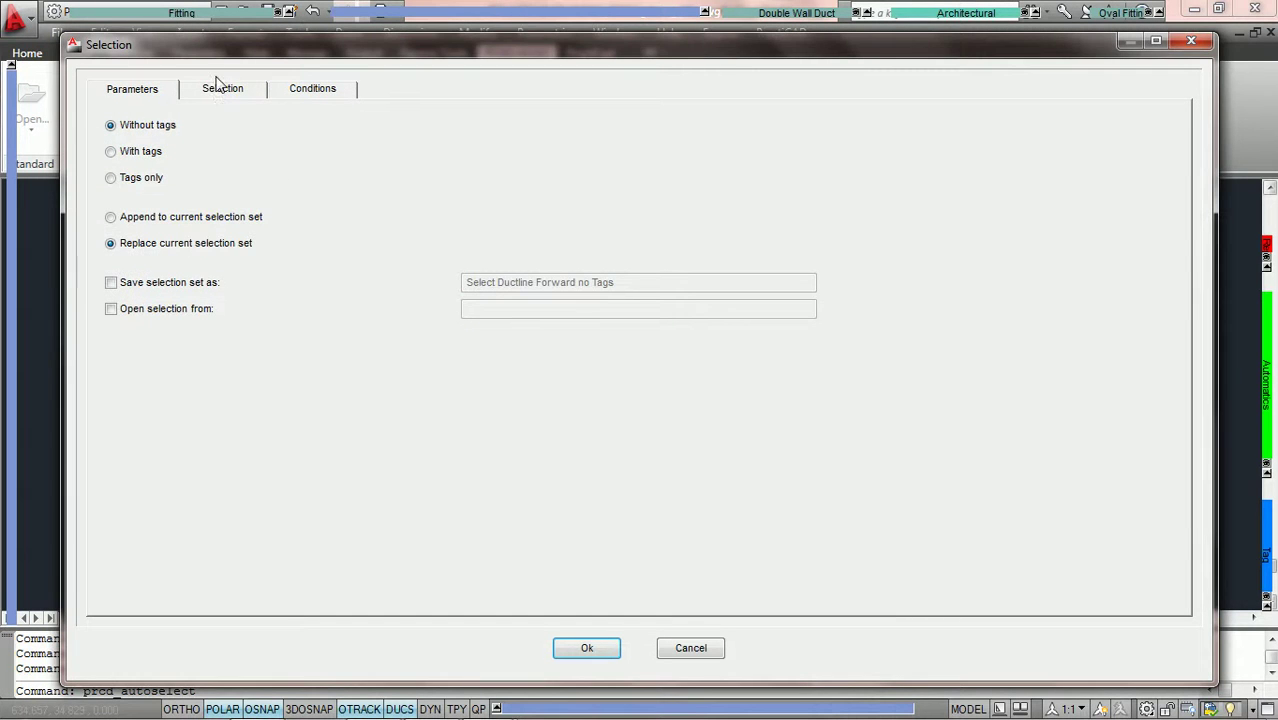
left_click(222, 88)
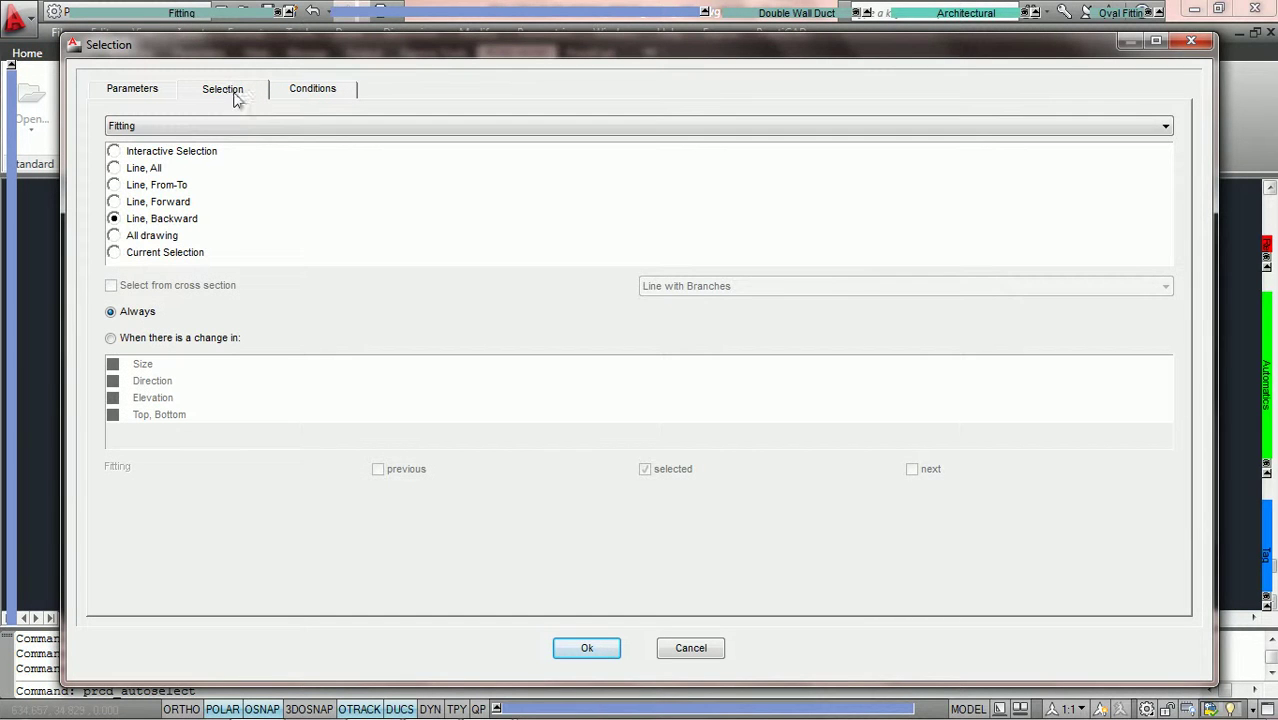
left_click(114, 236)
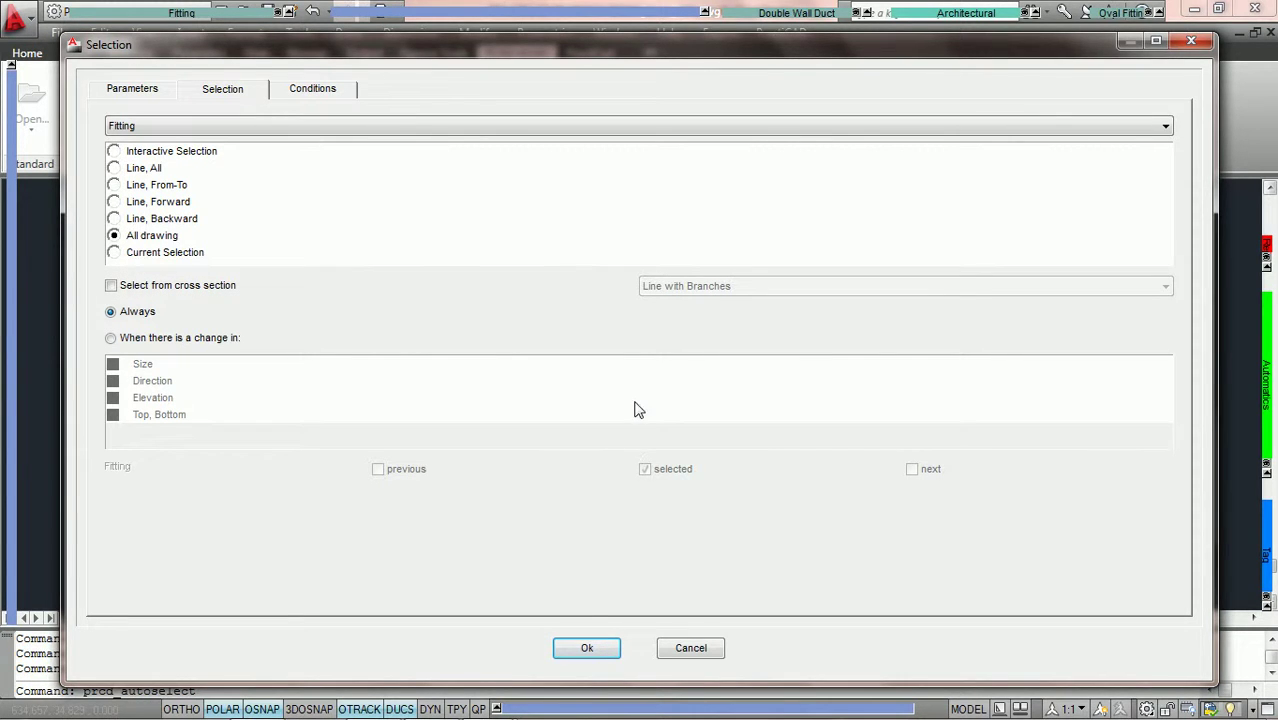
left_click(587, 649)
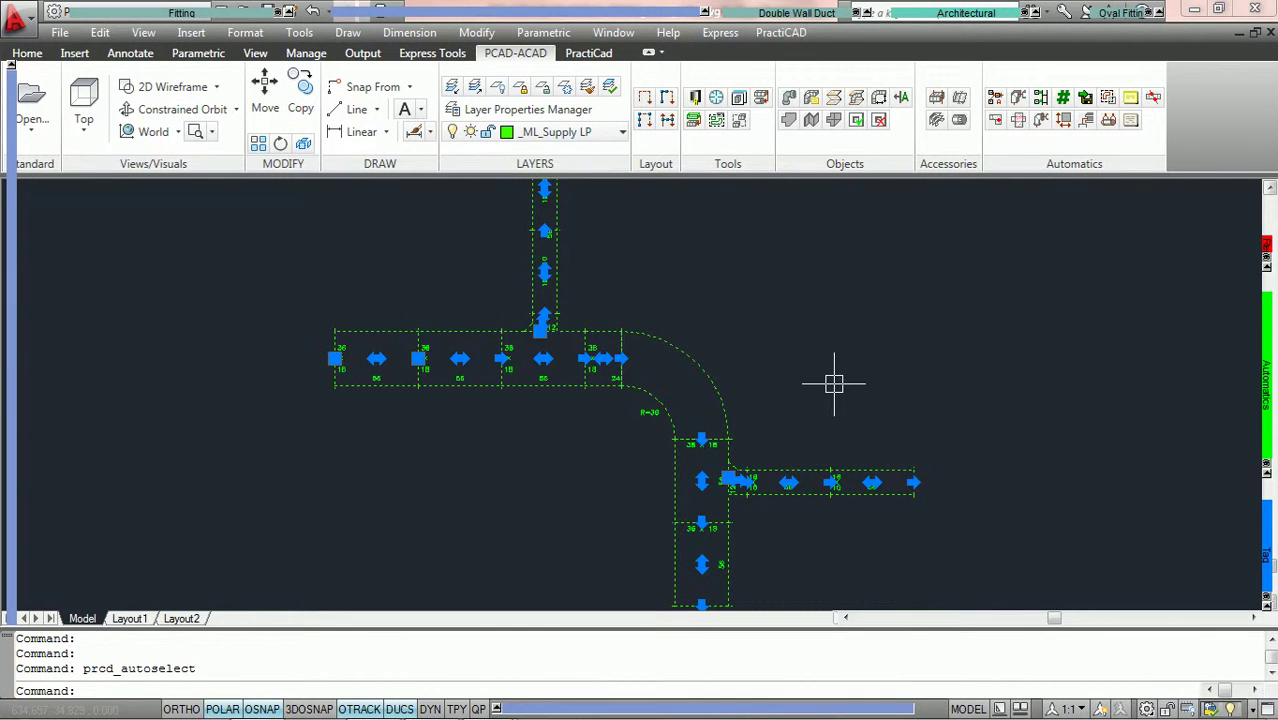
key("Escape")
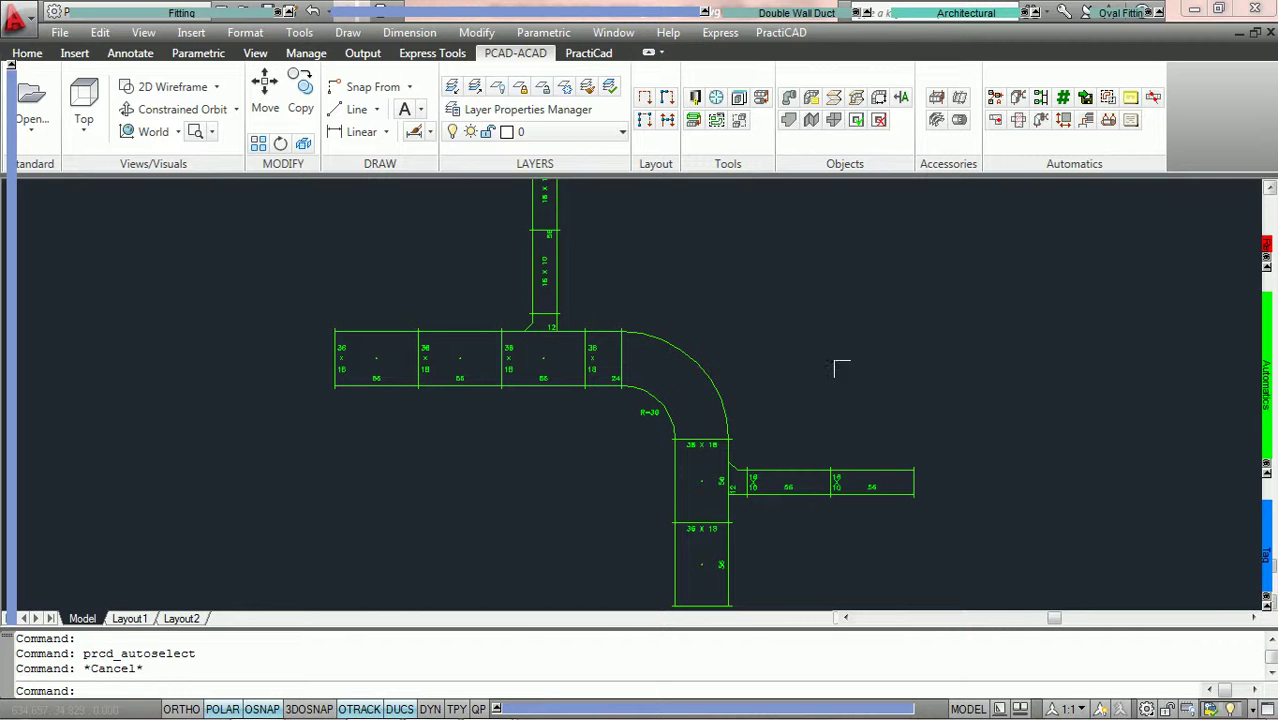
Select the middle part of the duct run with a crossing window, reduce it to fittings without tags using Current Selection, and clear the selection
left_click(806, 536)
left_click(446, 285)
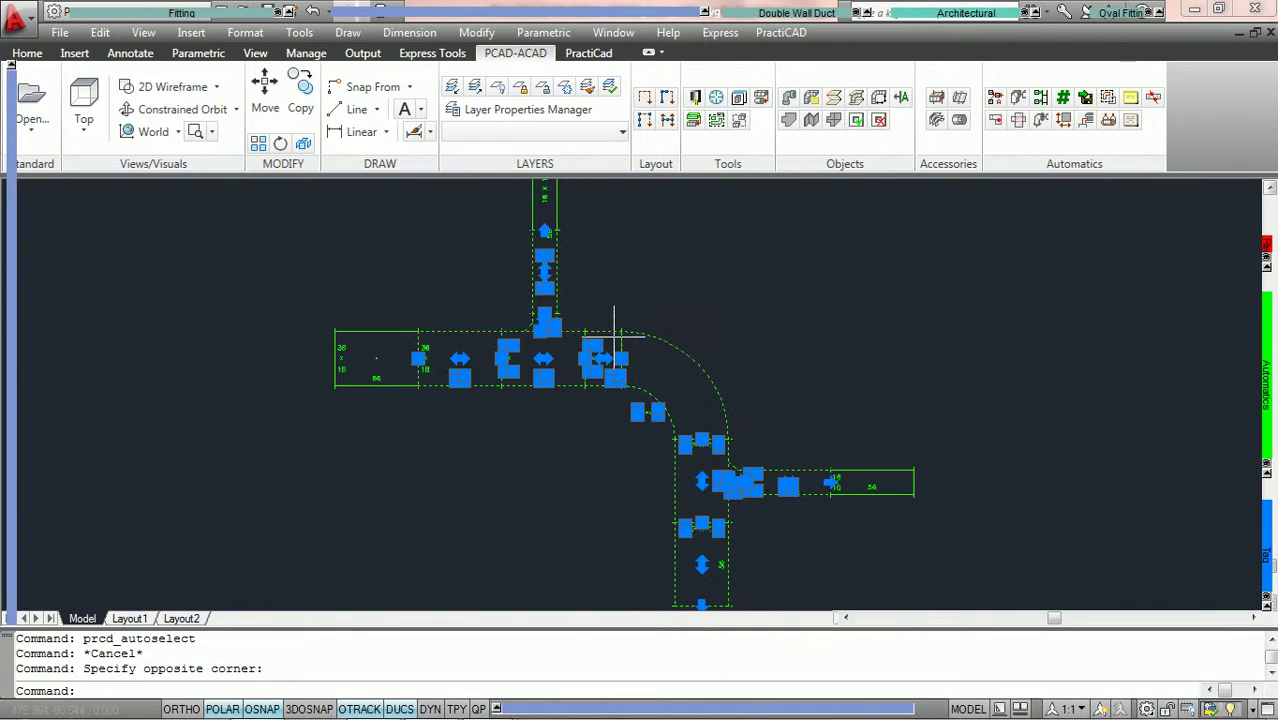
left_click(1108, 97)
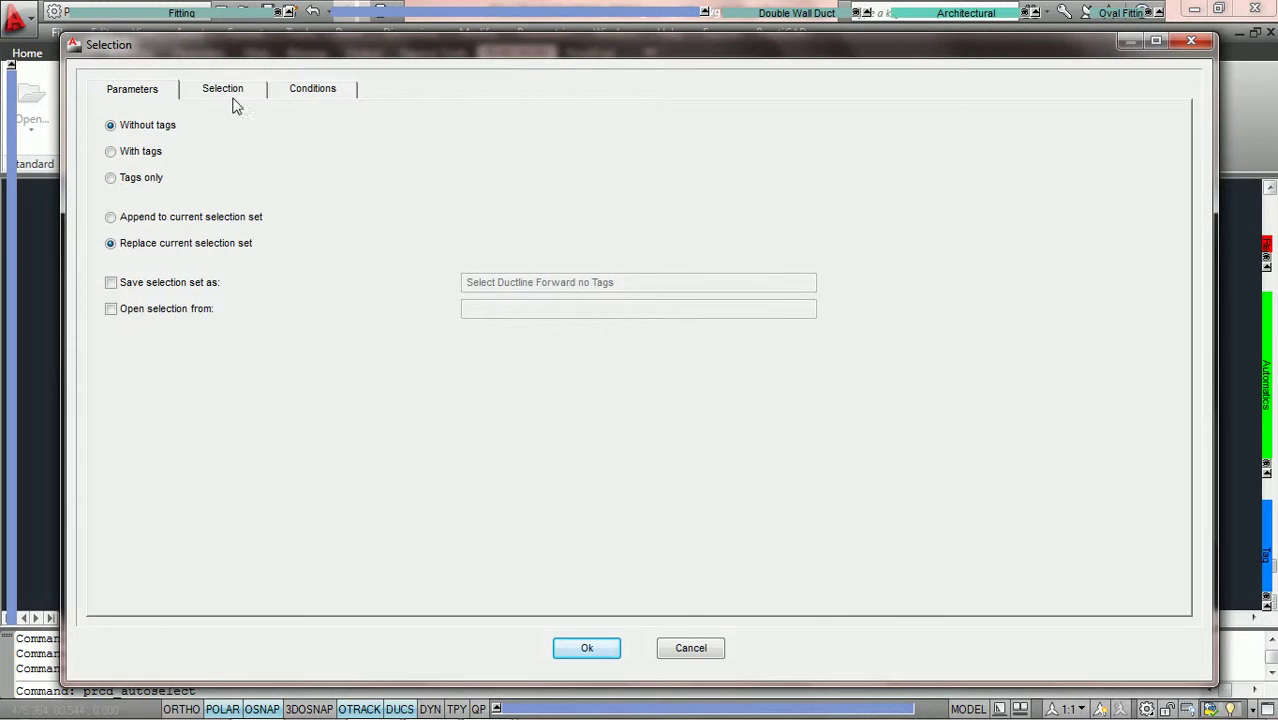
left_click(222, 89)
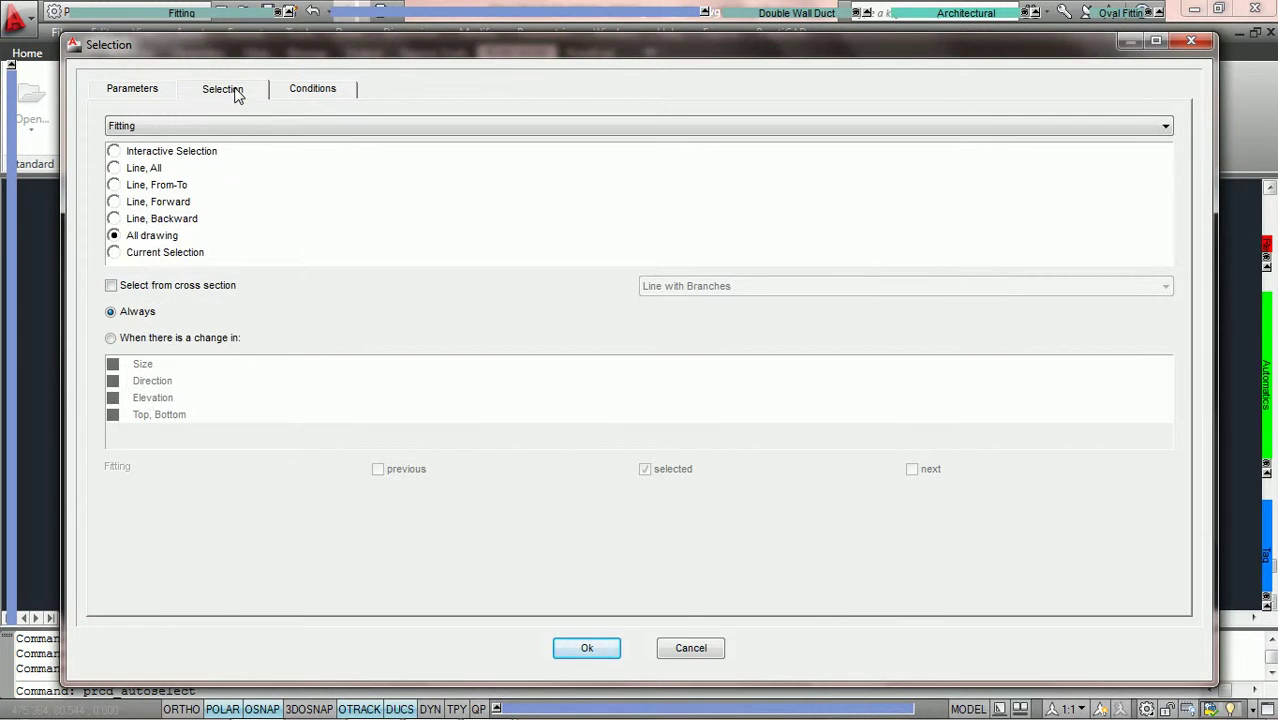
left_click(114, 255)
left_click(590, 648)
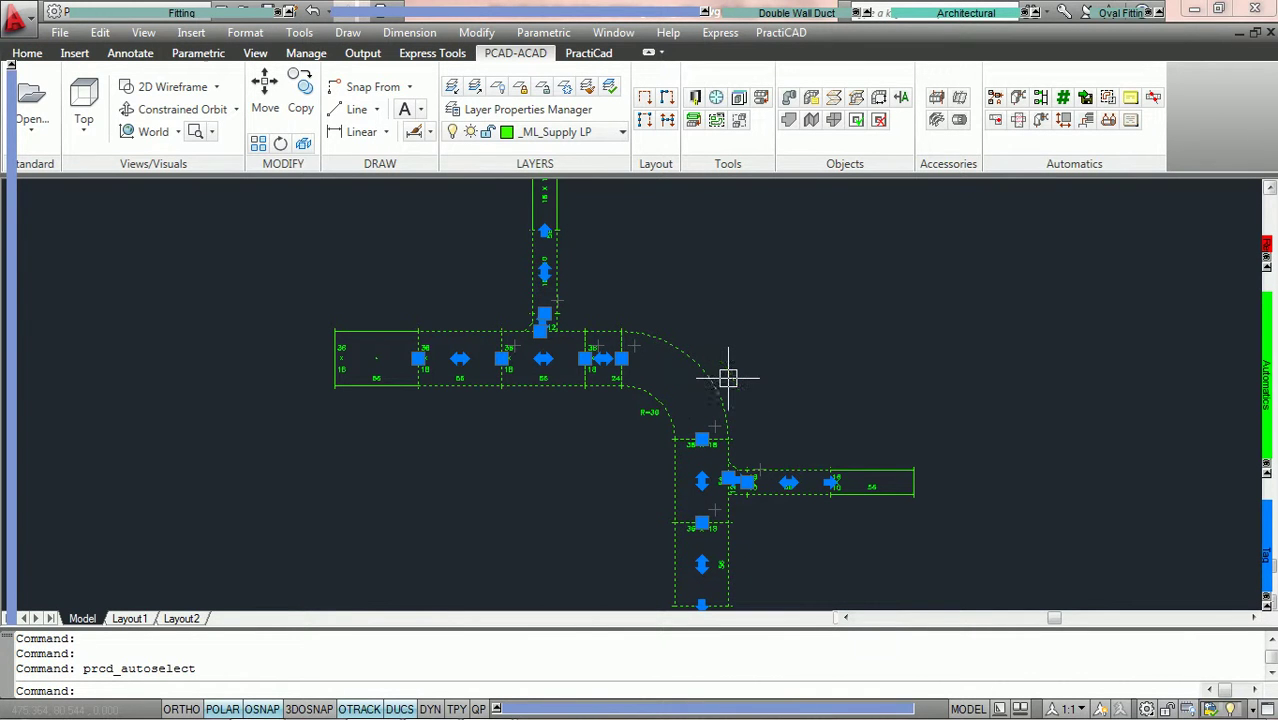
key("Escape")
Select the run forward of the first horizontal duct piece using Line, Forward with the Line with Branches option, and clear the selection
key("Return")
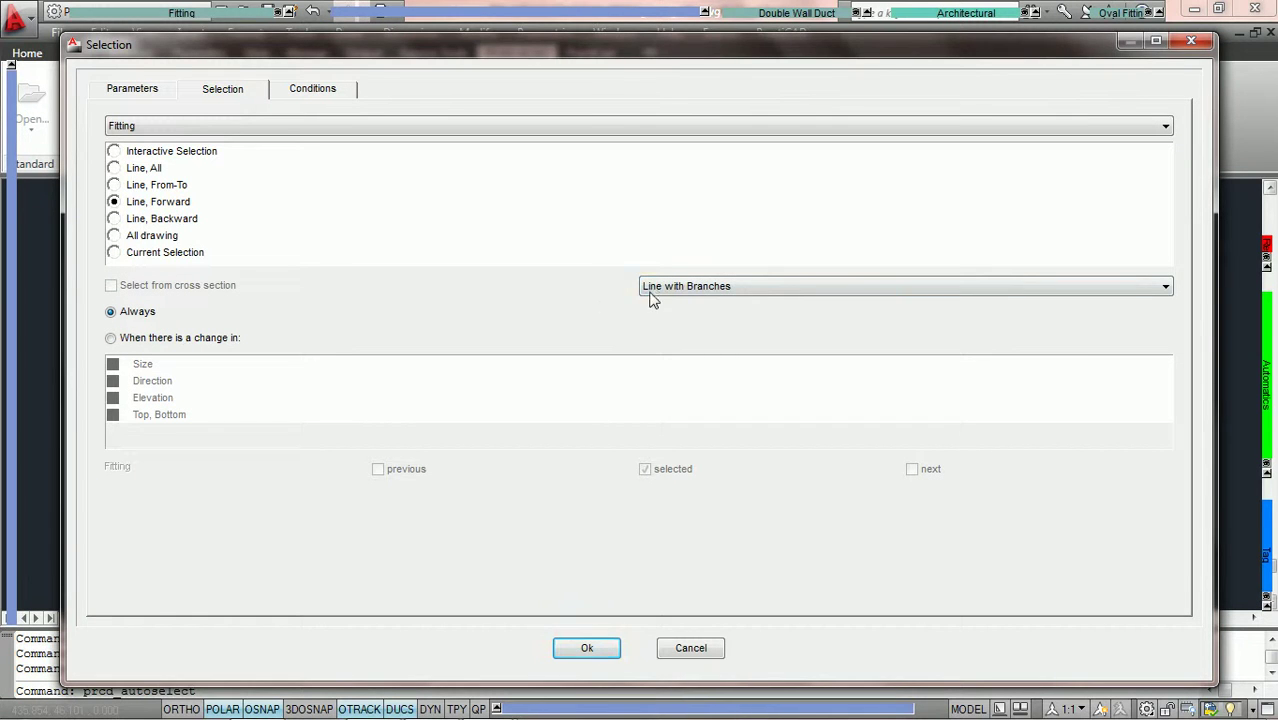
left_click(795, 288)
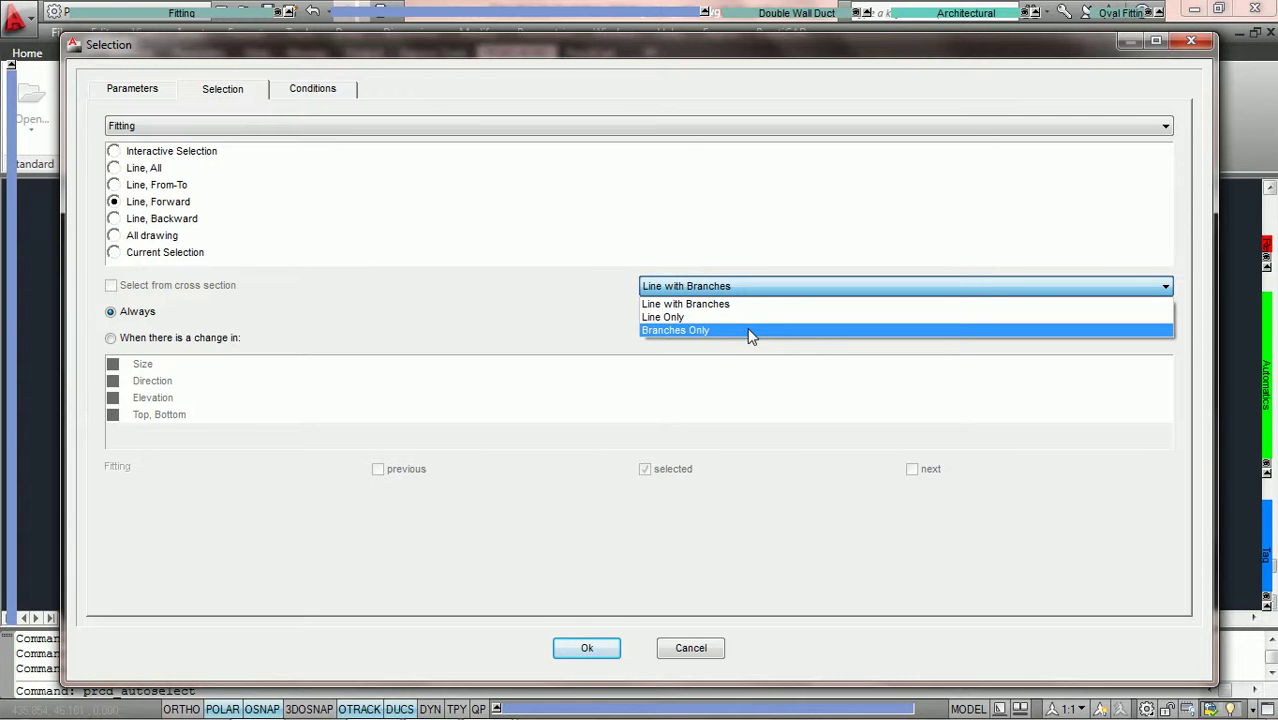
left_click(763, 285)
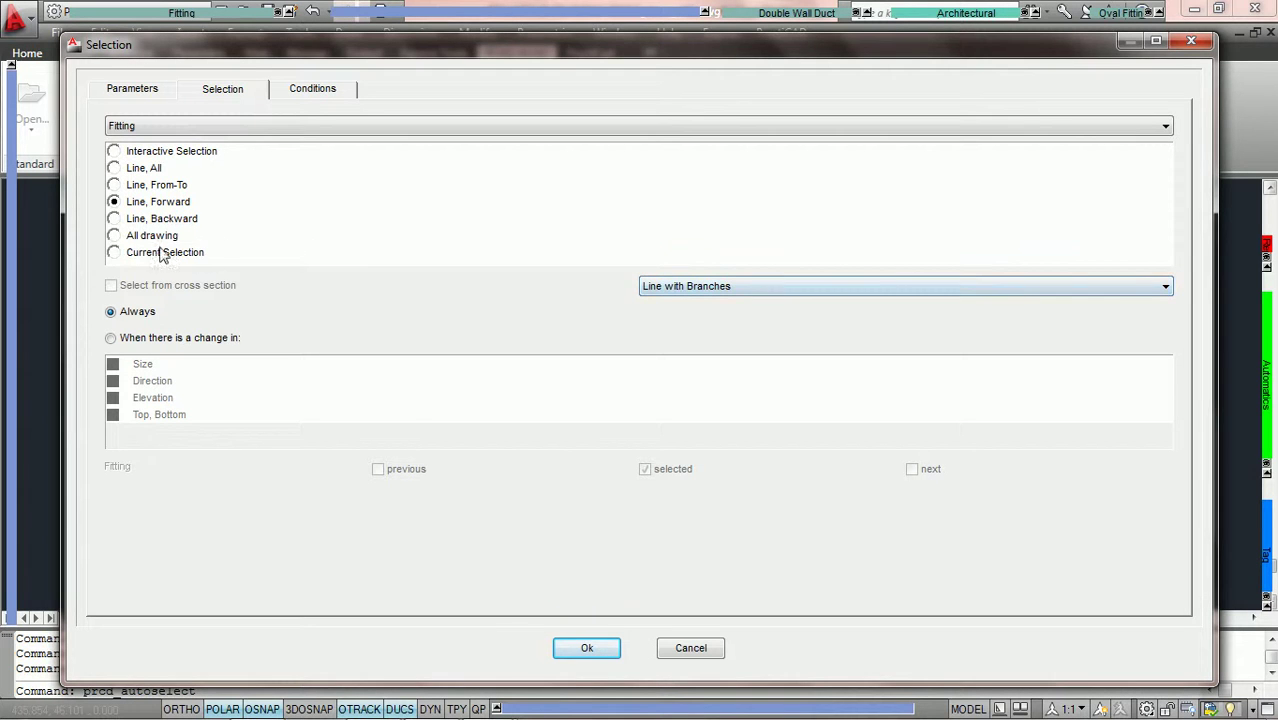
left_click(114, 254)
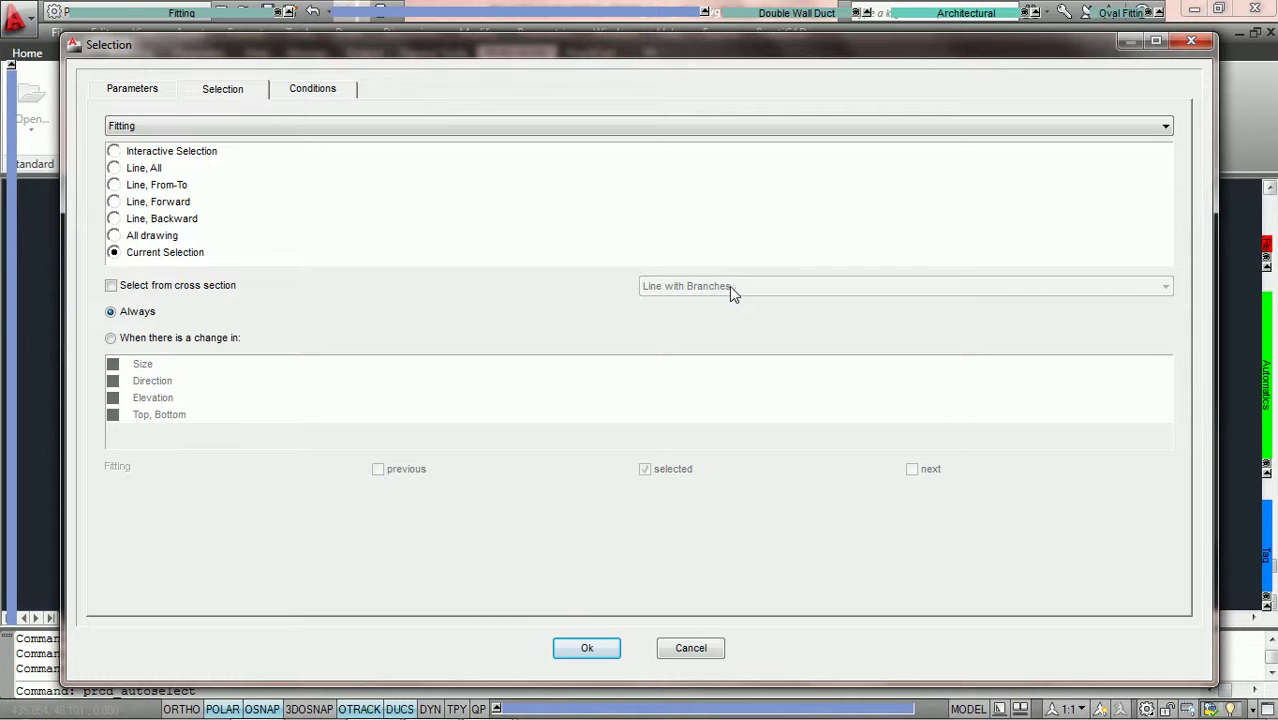
left_click(114, 201)
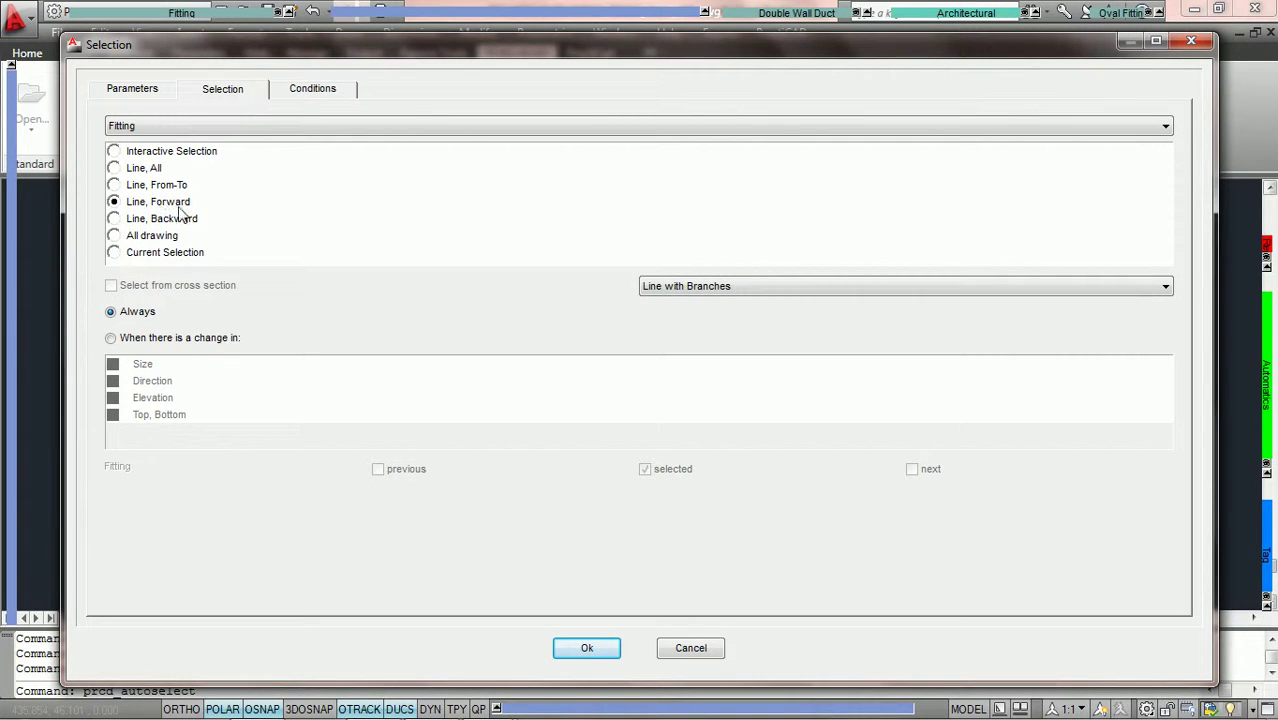
left_click(849, 288)
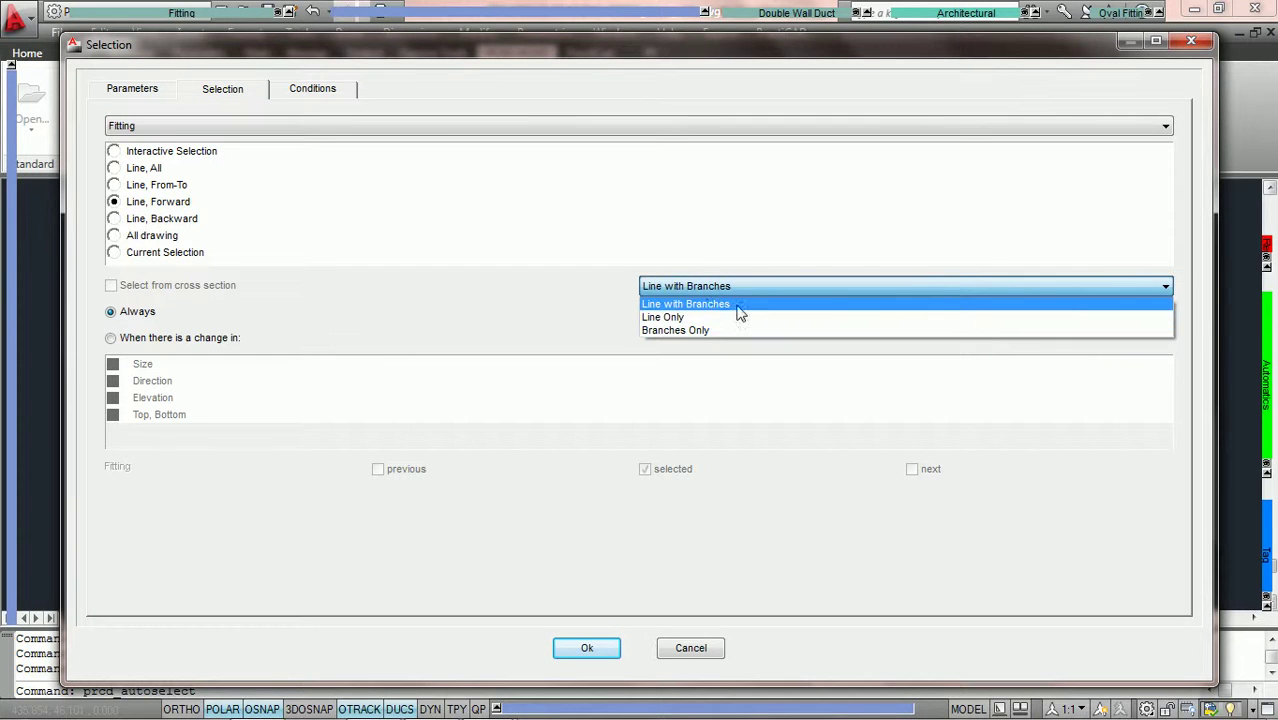
left_click(708, 304)
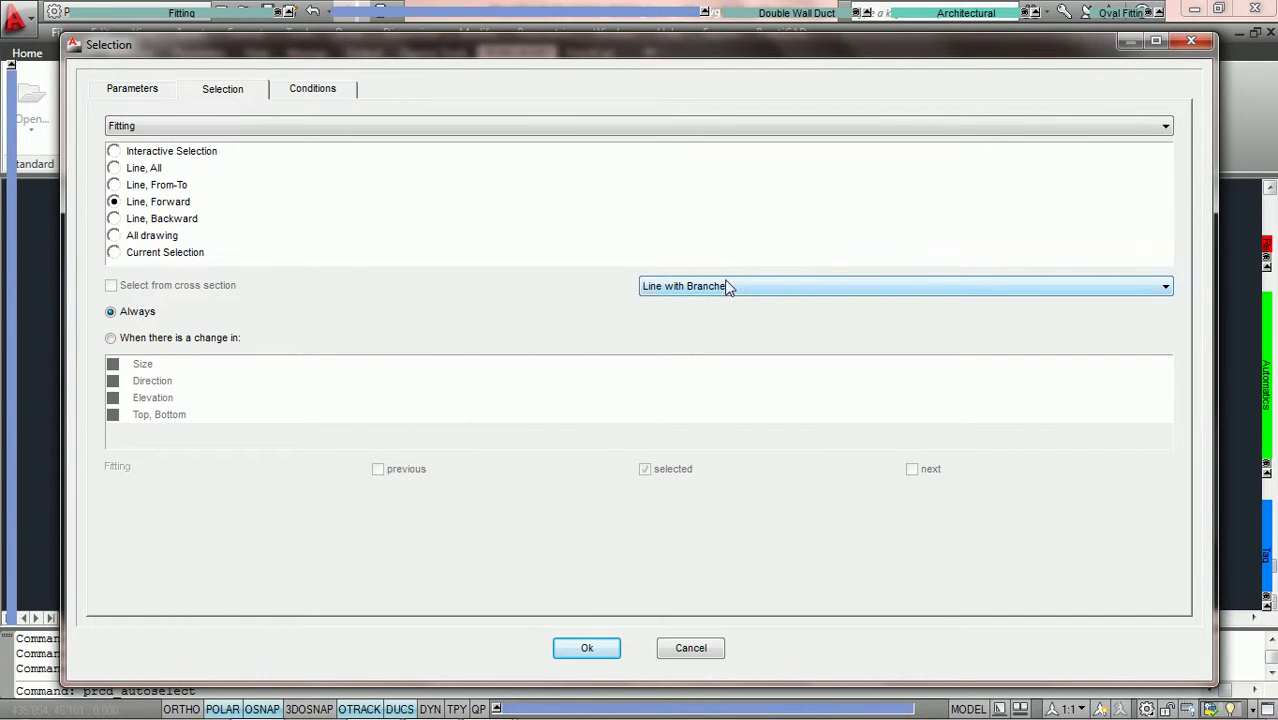
left_click(586, 650)
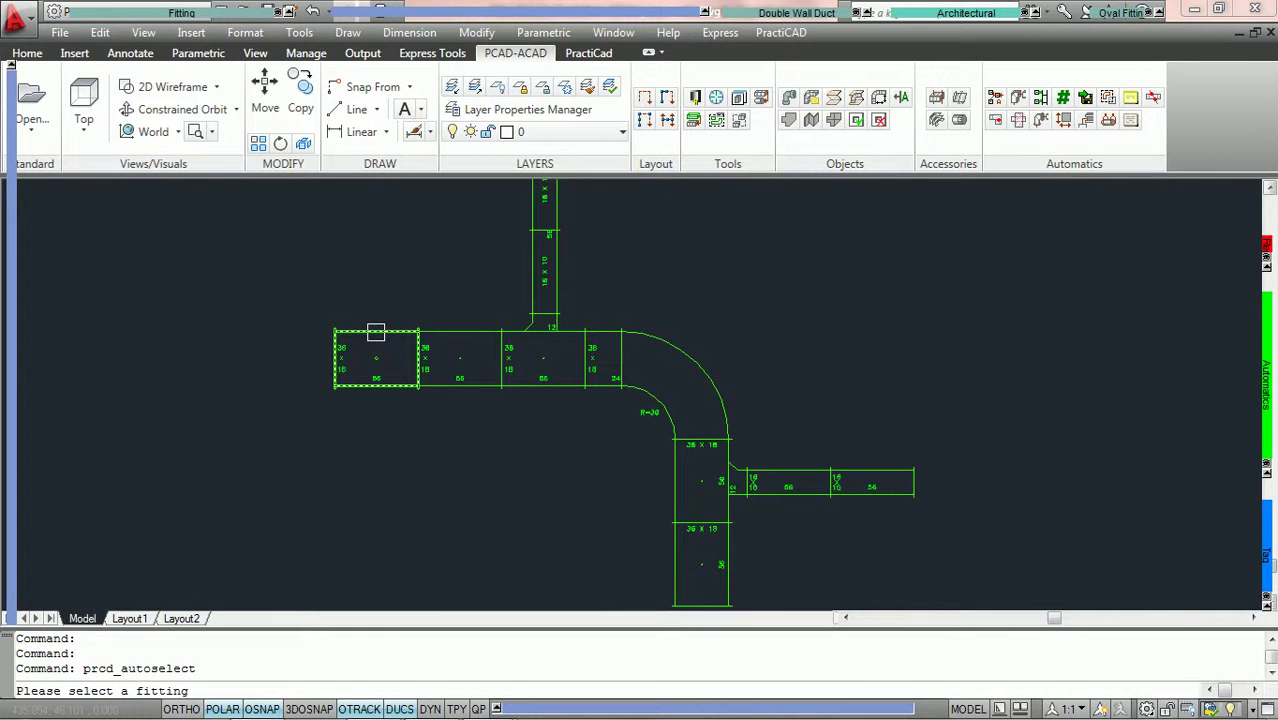
left_click(376, 332)
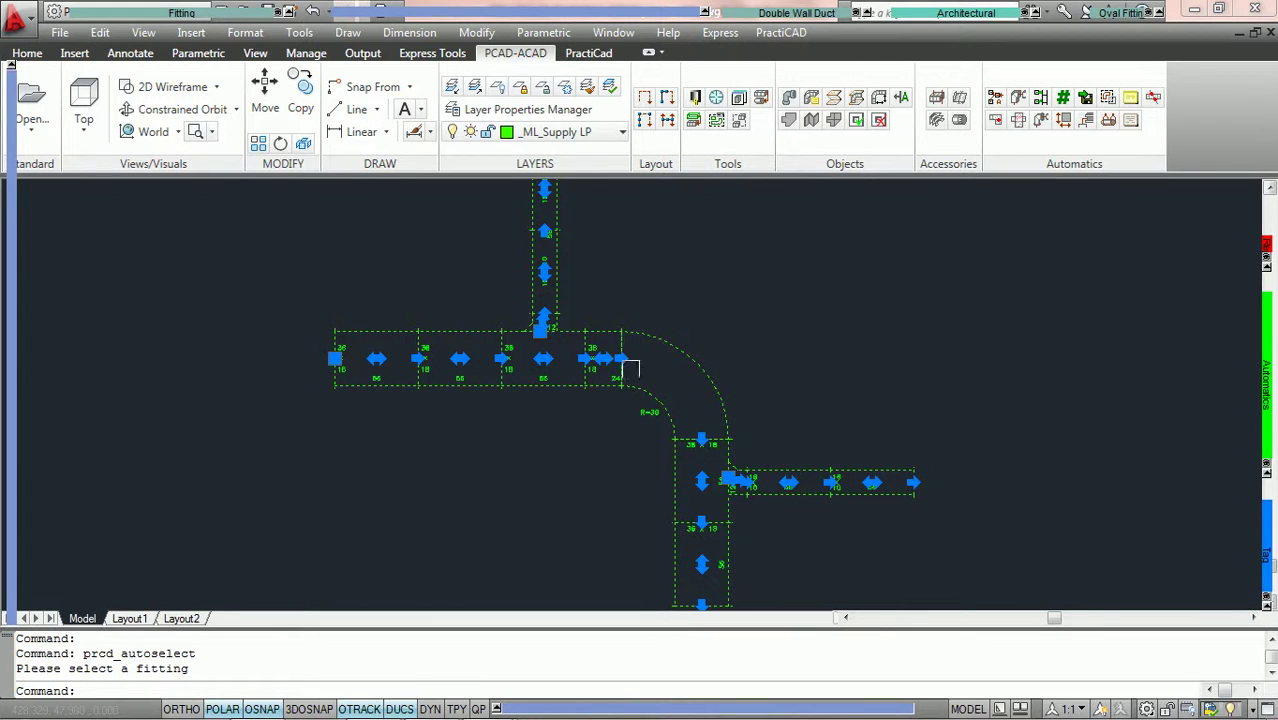
key("Escape")
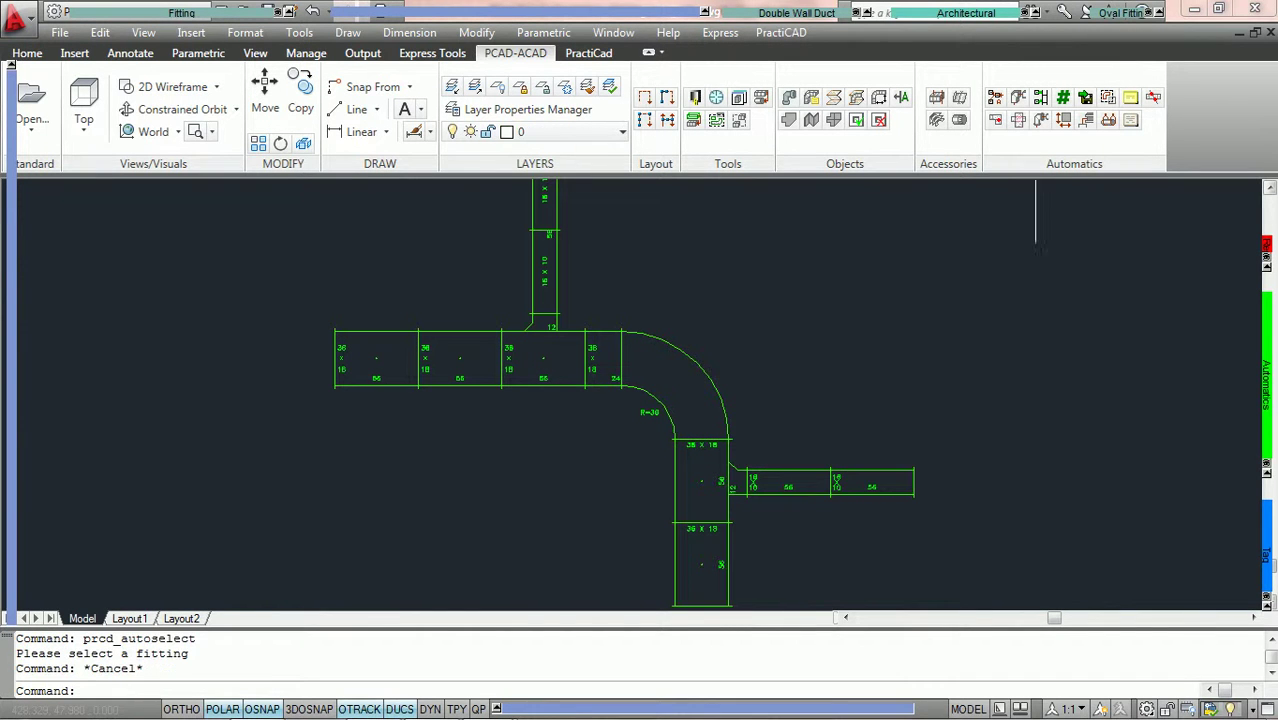
Select only the main run forward of the first horizontal duct piece using Line, Forward with Line Only, and clear the selection
left_click(1108, 97)
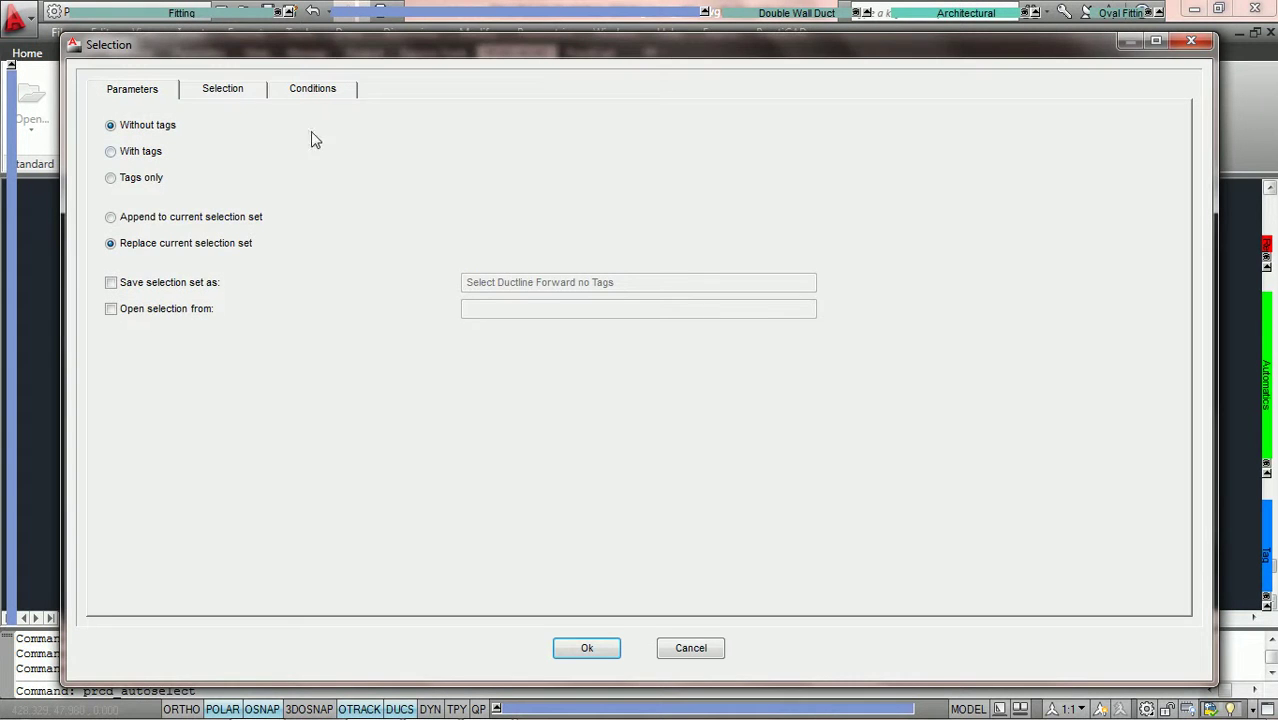
left_click(231, 91)
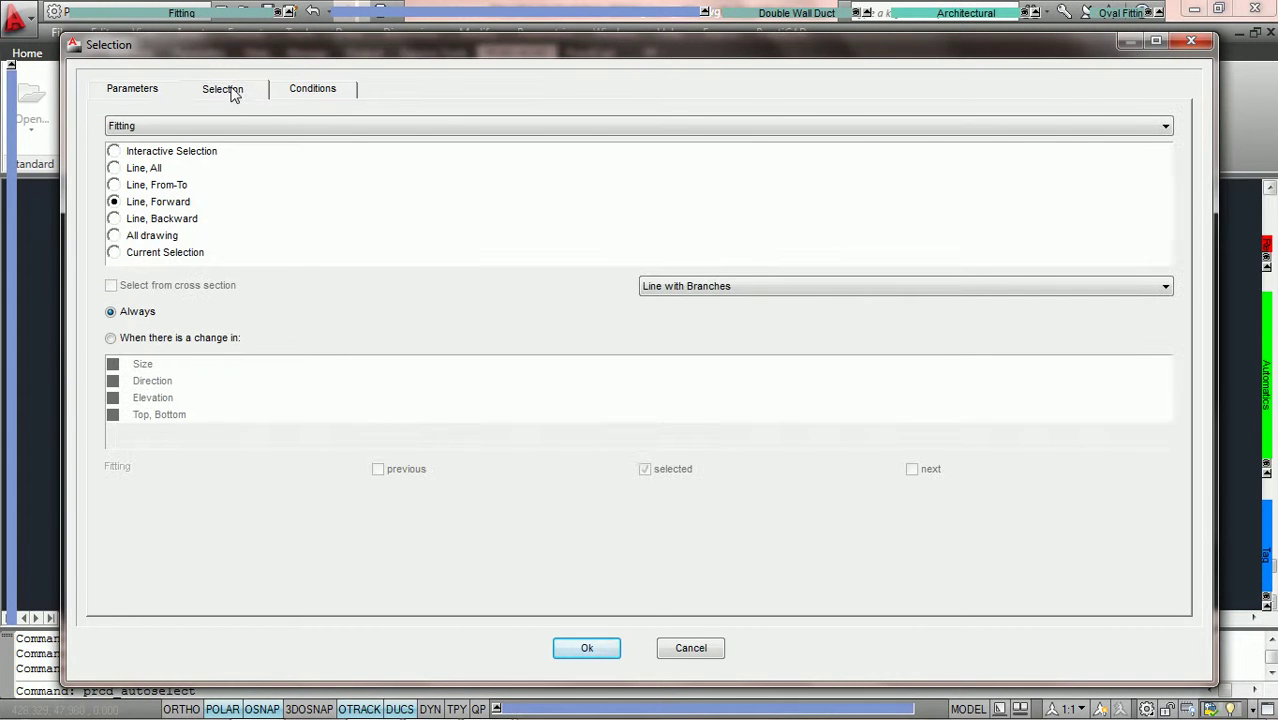
left_click(740, 287)
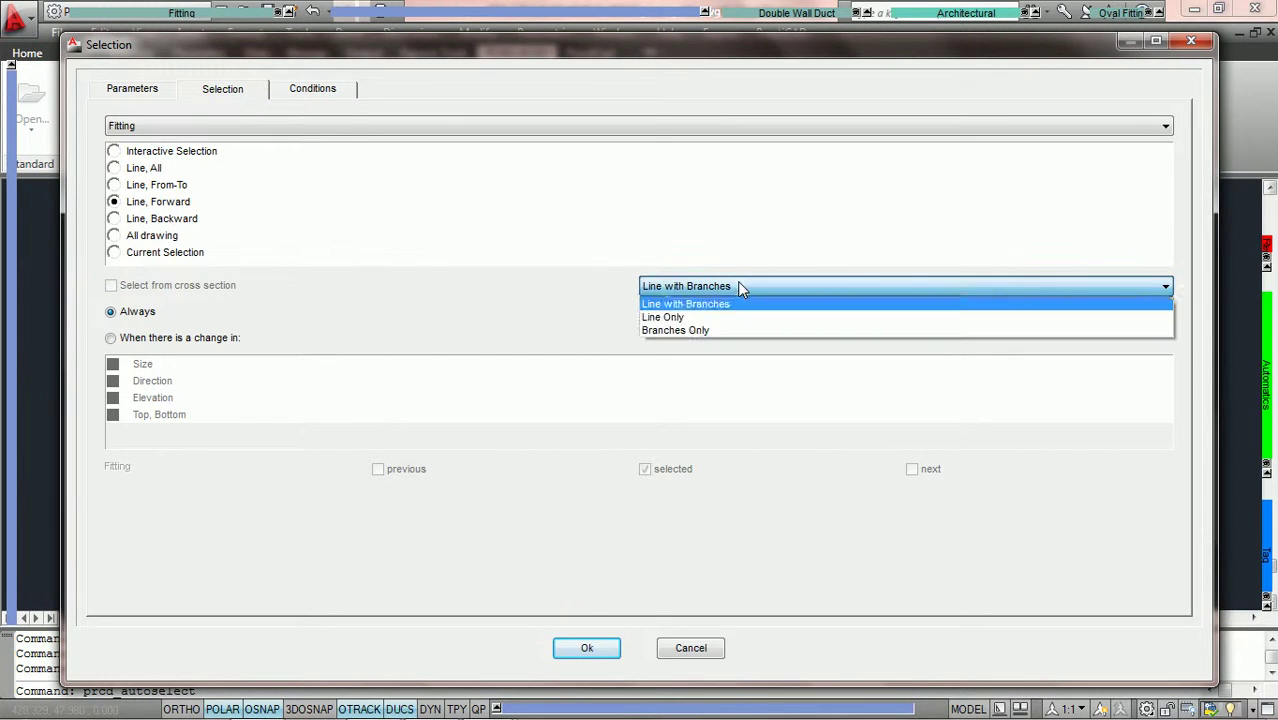
left_click(686, 320)
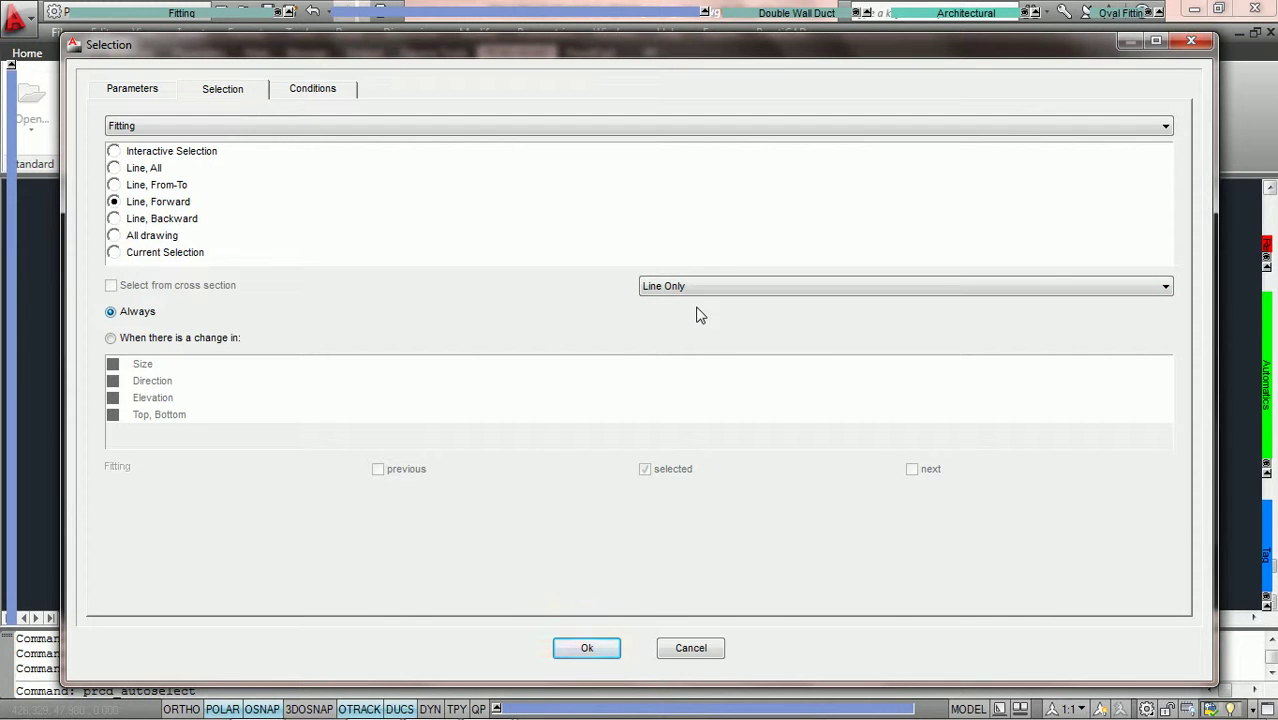
left_click(585, 650)
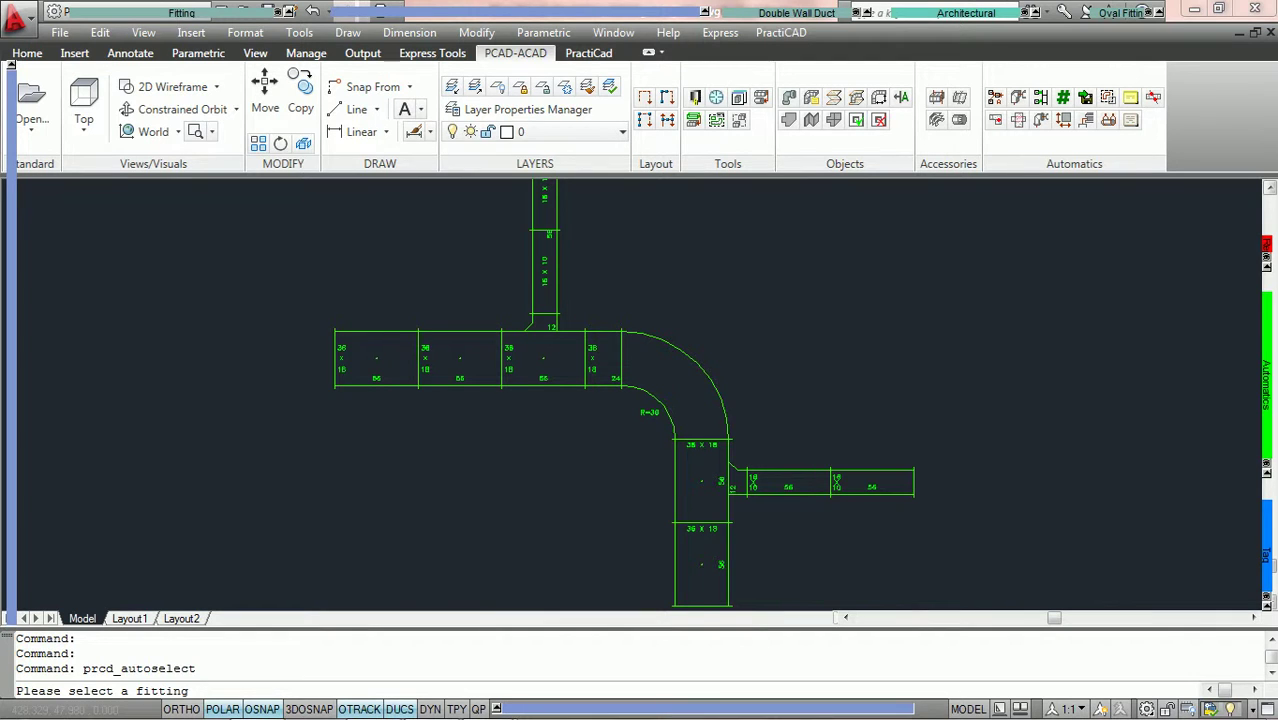
left_click(378, 330)
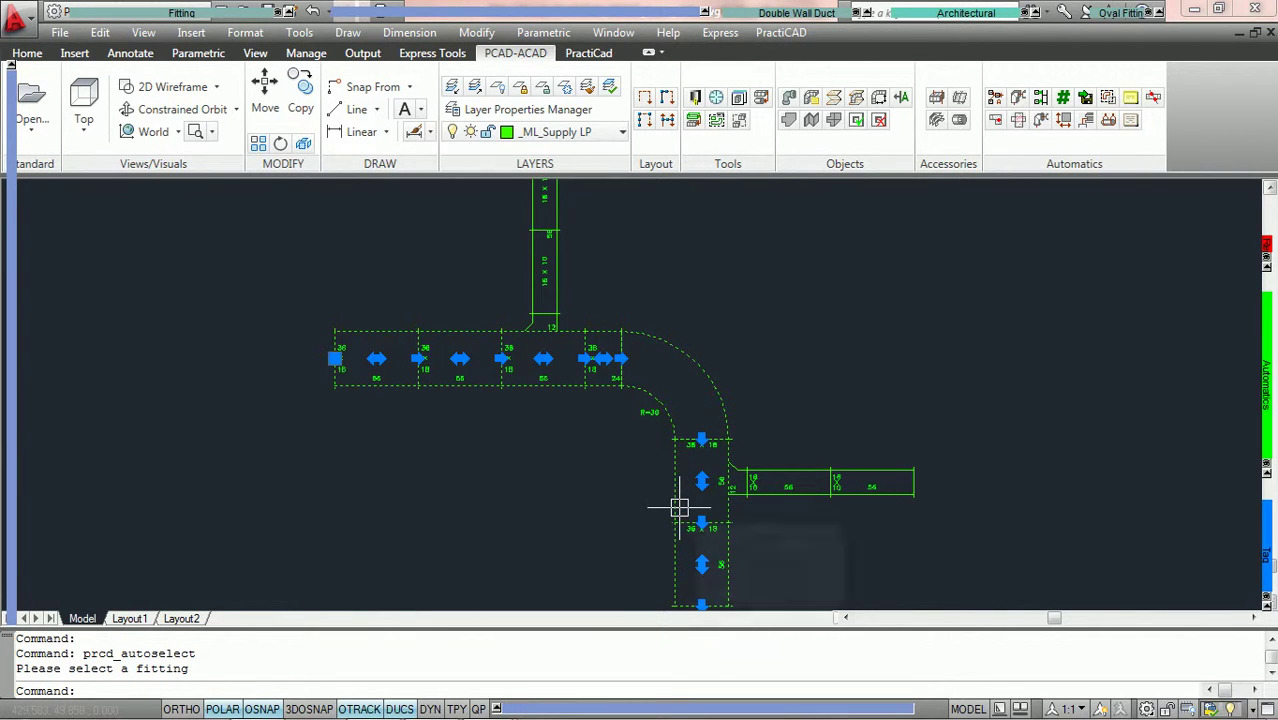
key("Escape")
Select only the branches forward of the first horizontal duct piece using Line, Forward with Branches Only, and clear the selection
left_click(1108, 98)
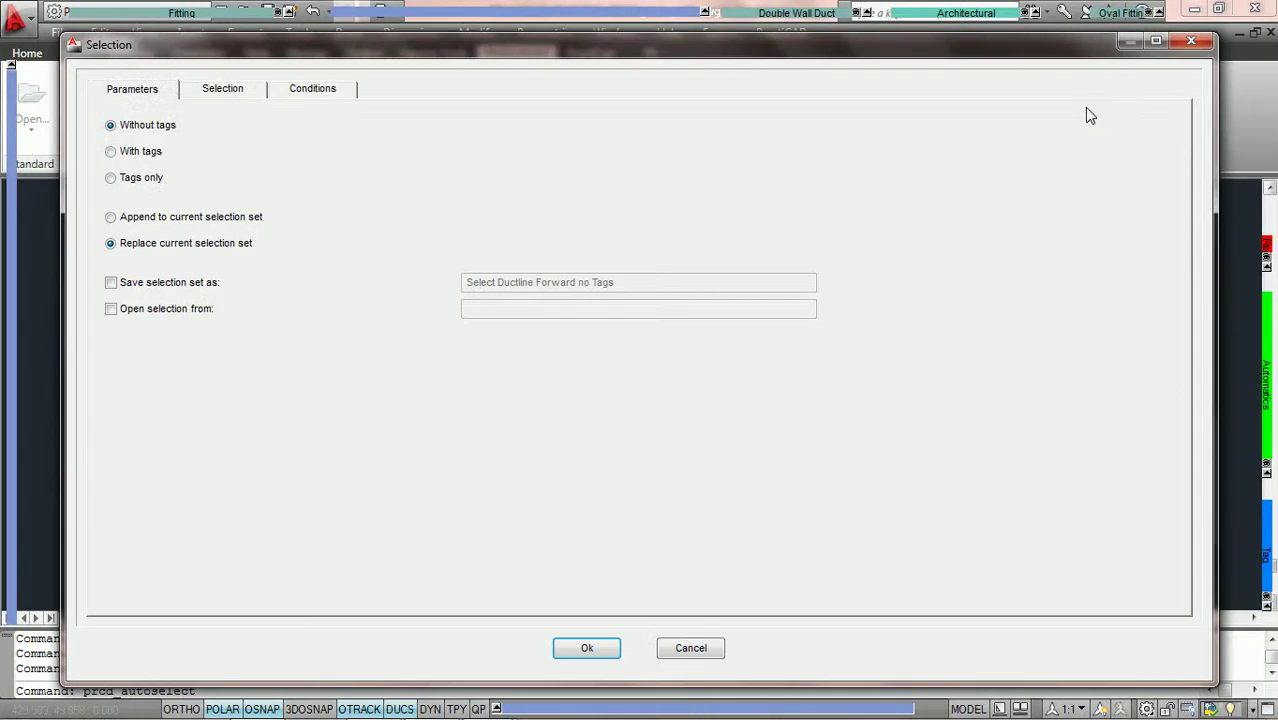
left_click(223, 90)
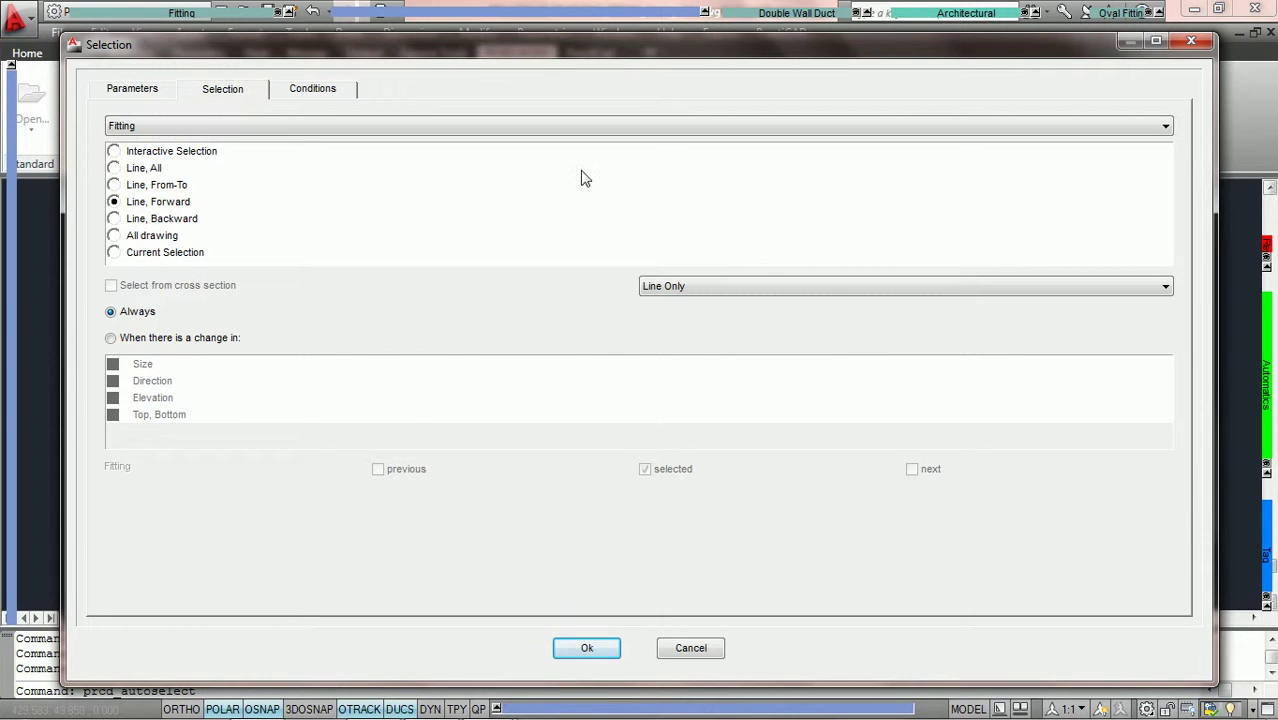
left_click(742, 287)
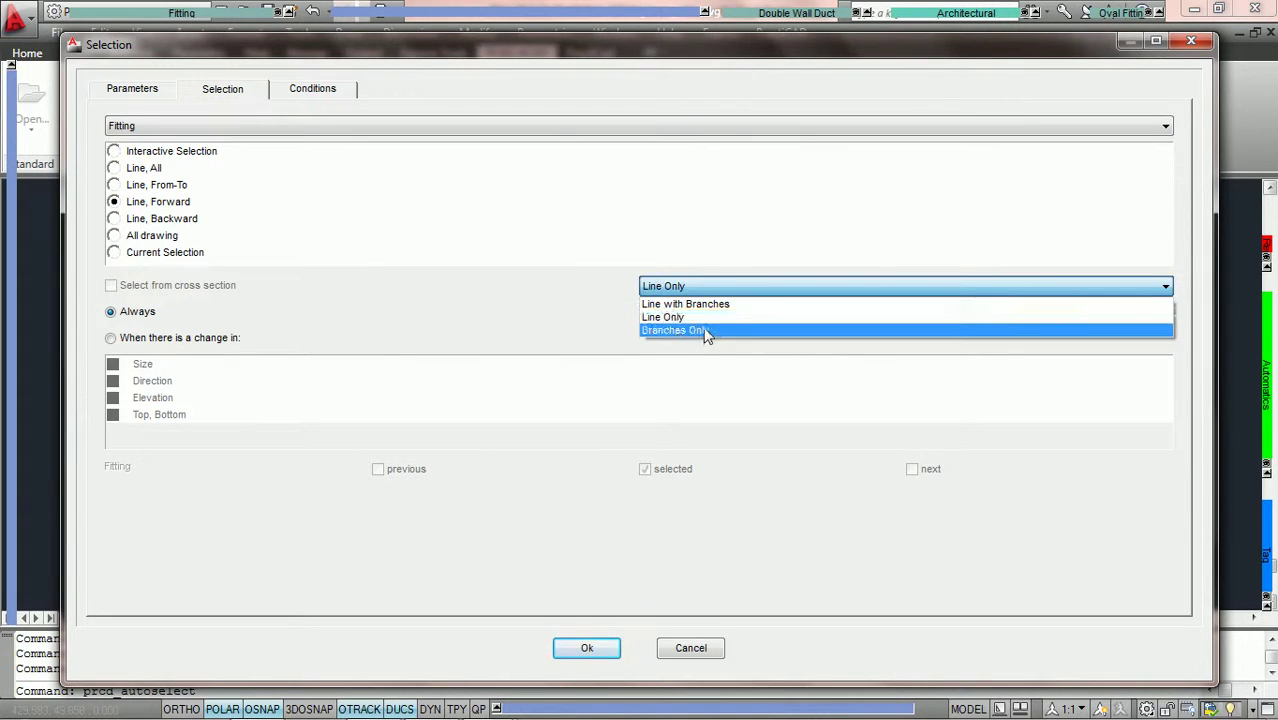
left_click(705, 331)
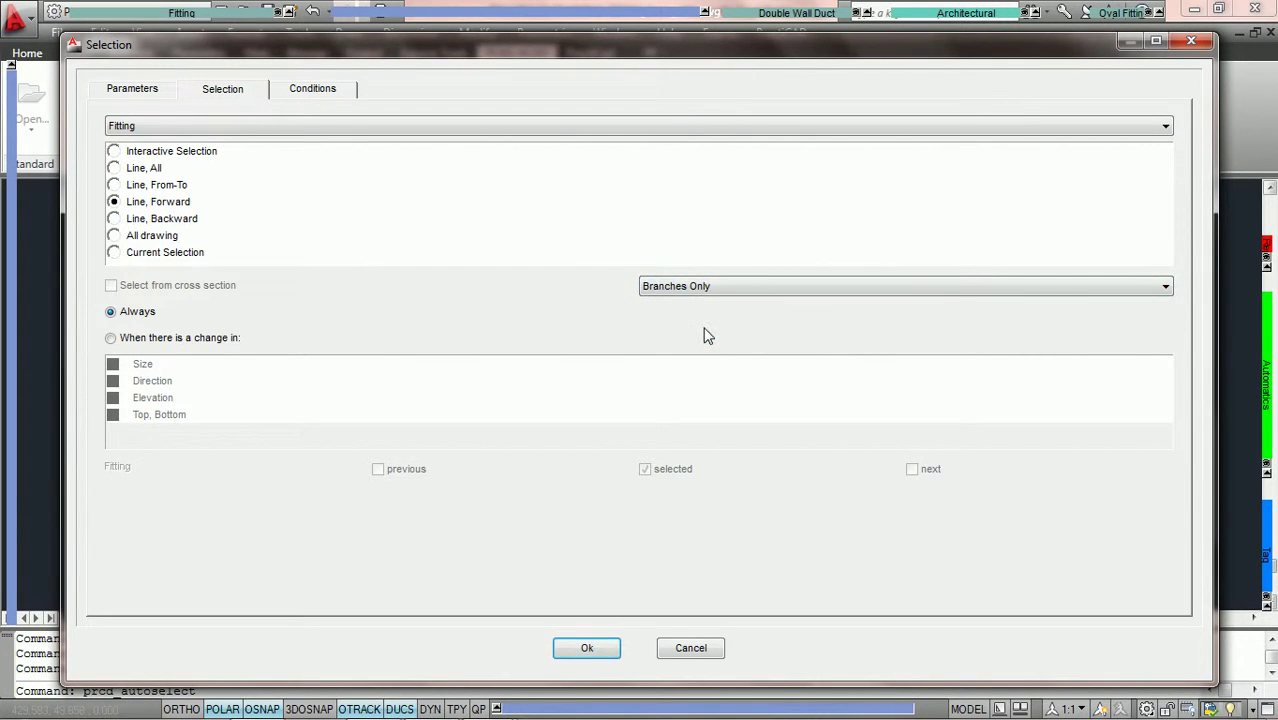
left_click(586, 648)
left_click(374, 334)
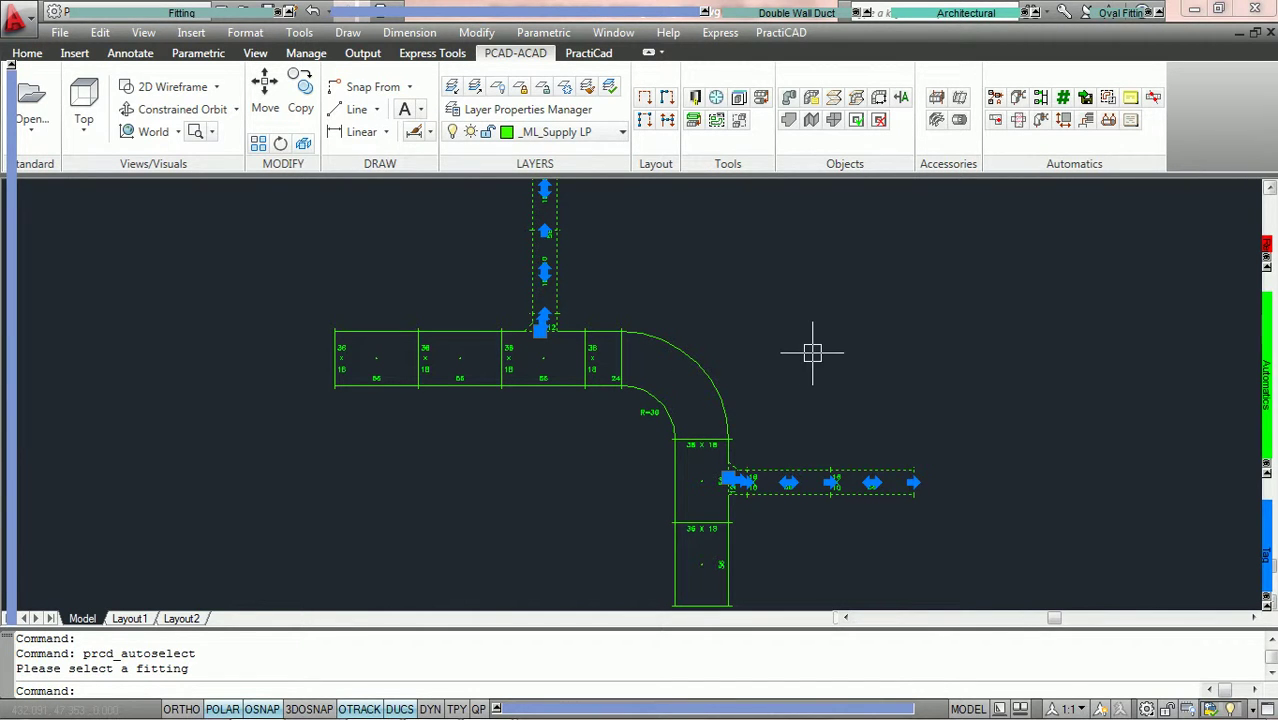
key("Escape")
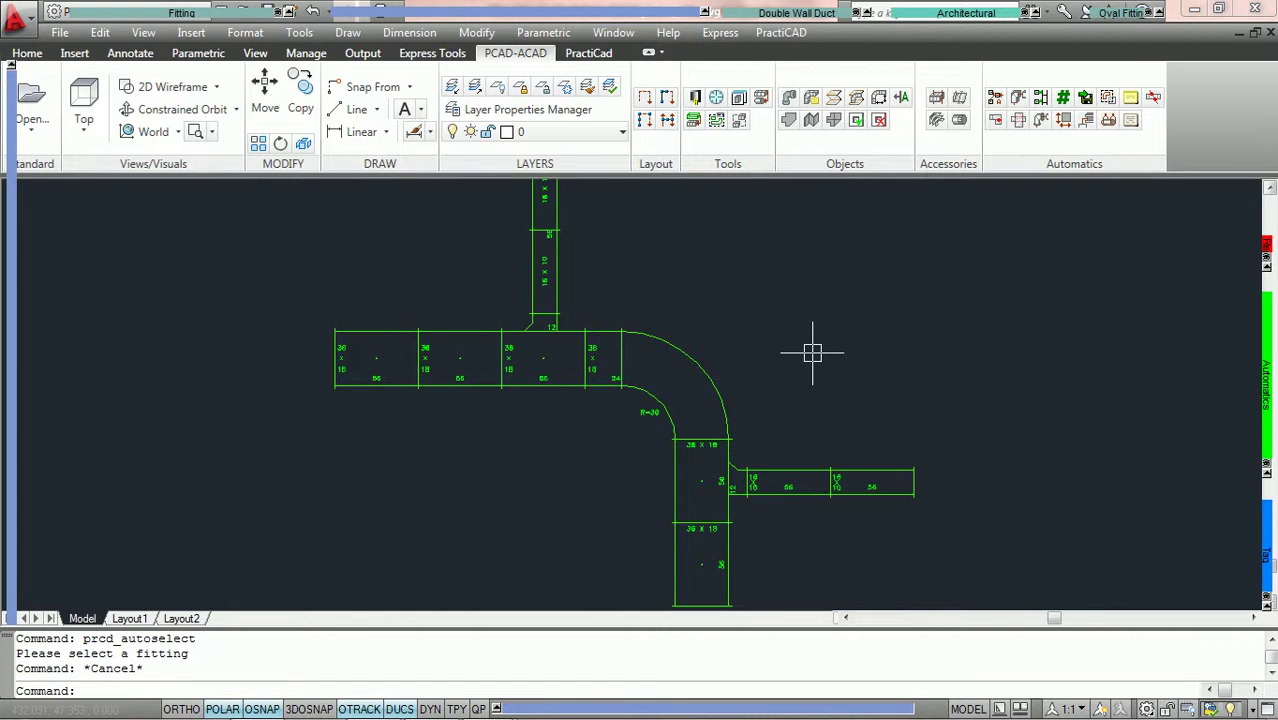
Select the A–A section view of the duct run together with its section marks
key("Return")
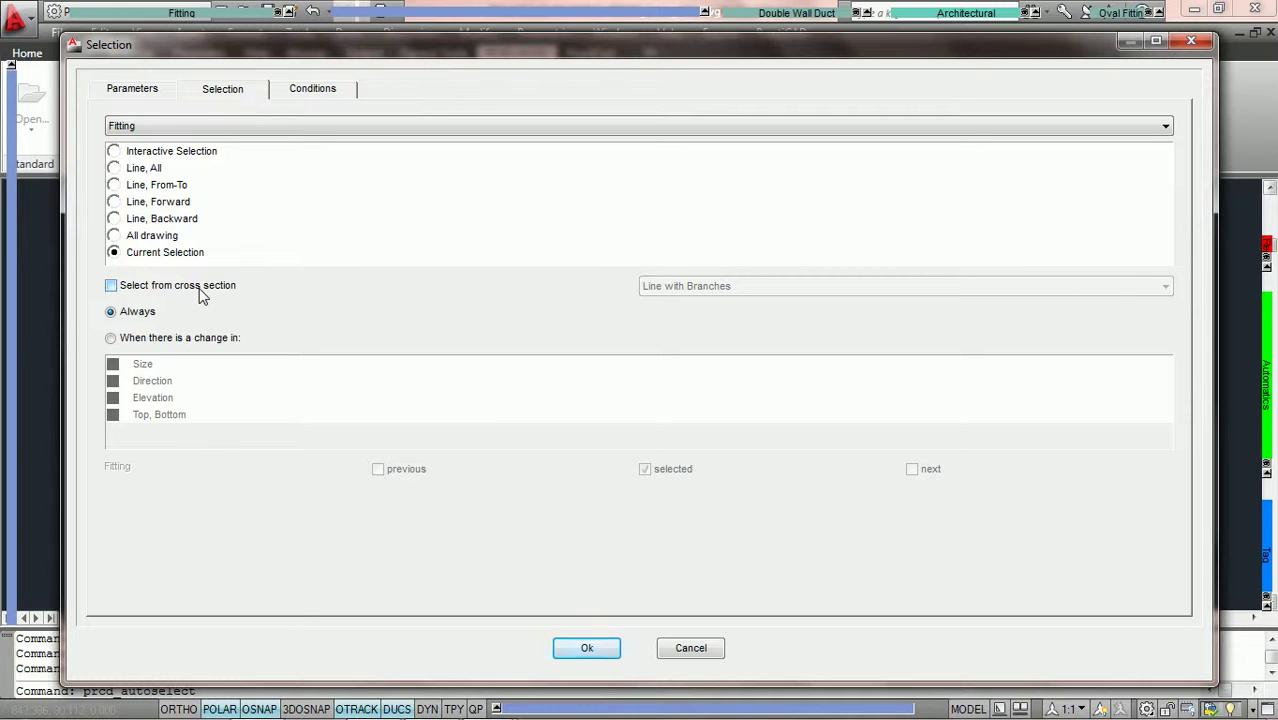
left_click(590, 648)
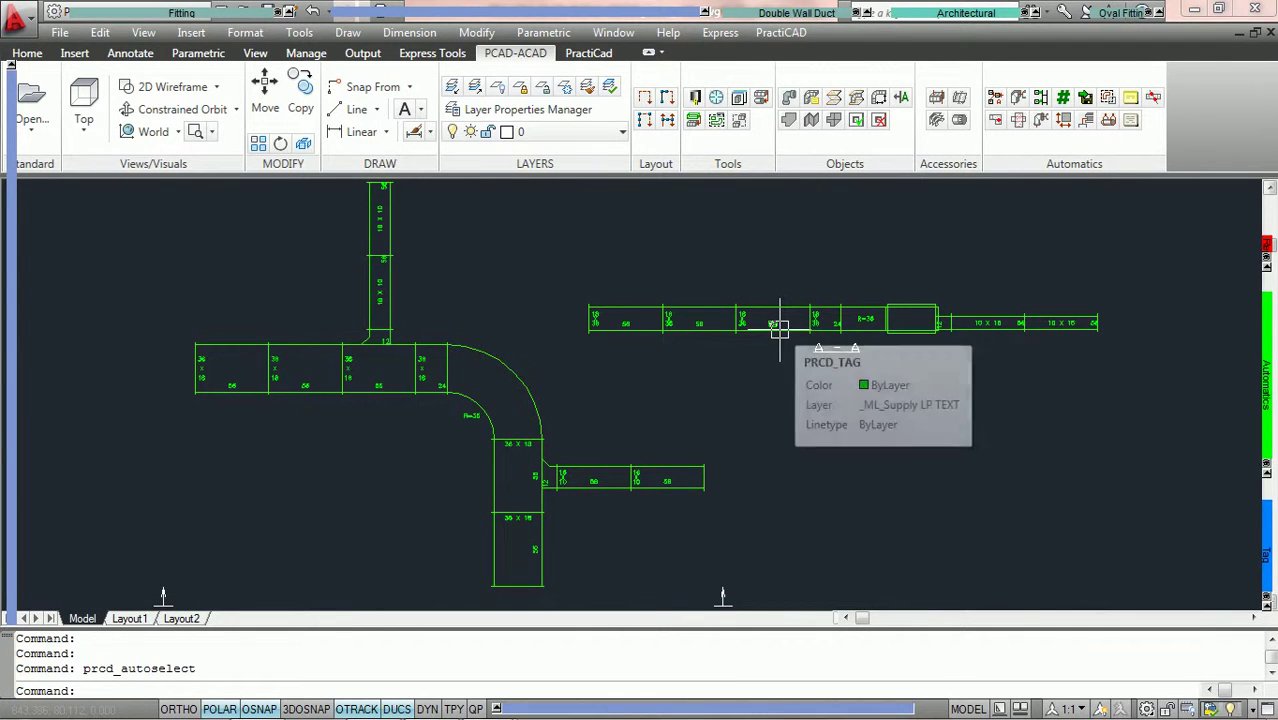
left_click(788, 296)
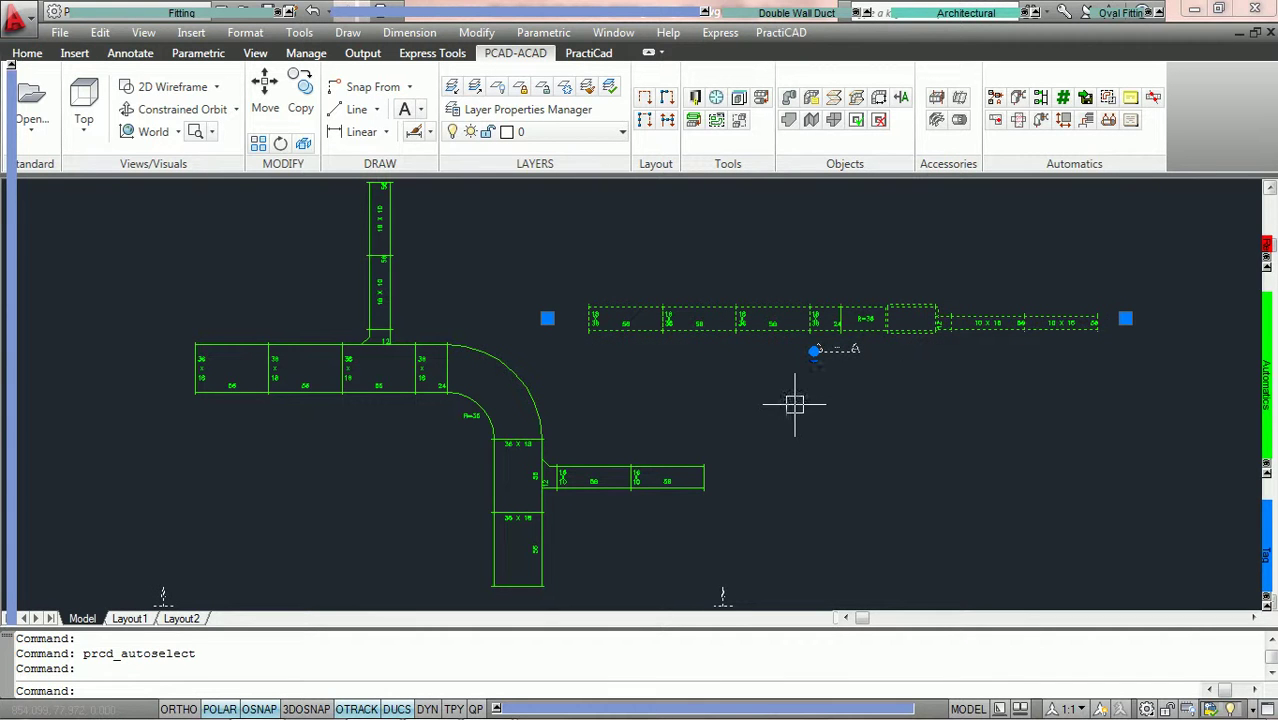
scroll(872, 364, "up", 1)
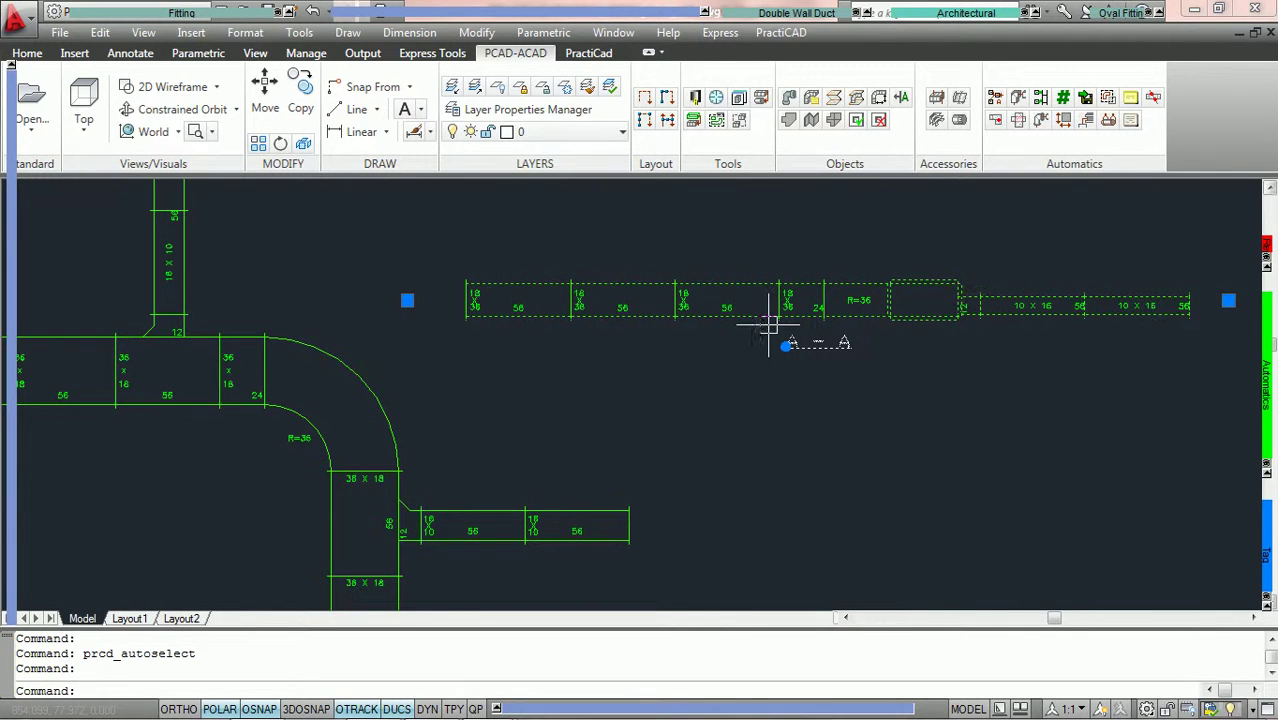
scroll(765, 321, "down", 2)
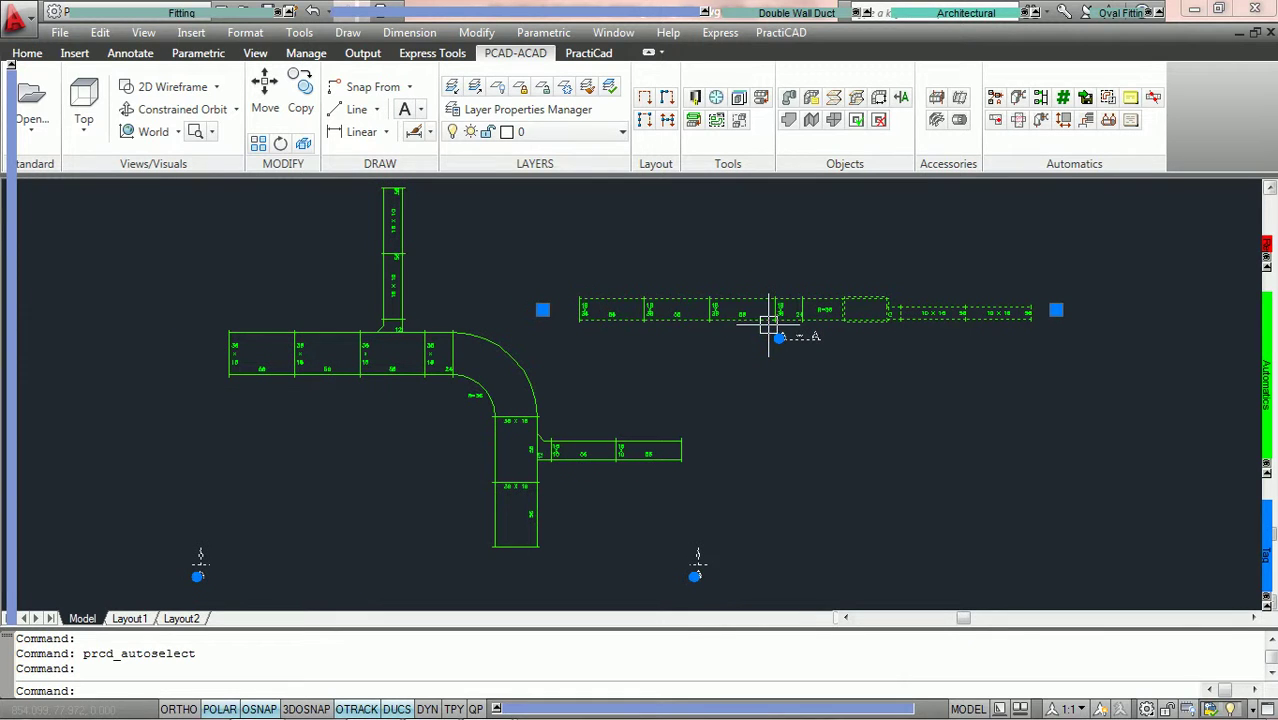
Select the plan fittings belonging to section A–A using Current Selection with Select from cross section enabled, and clear the selection
left_click(1108, 98)
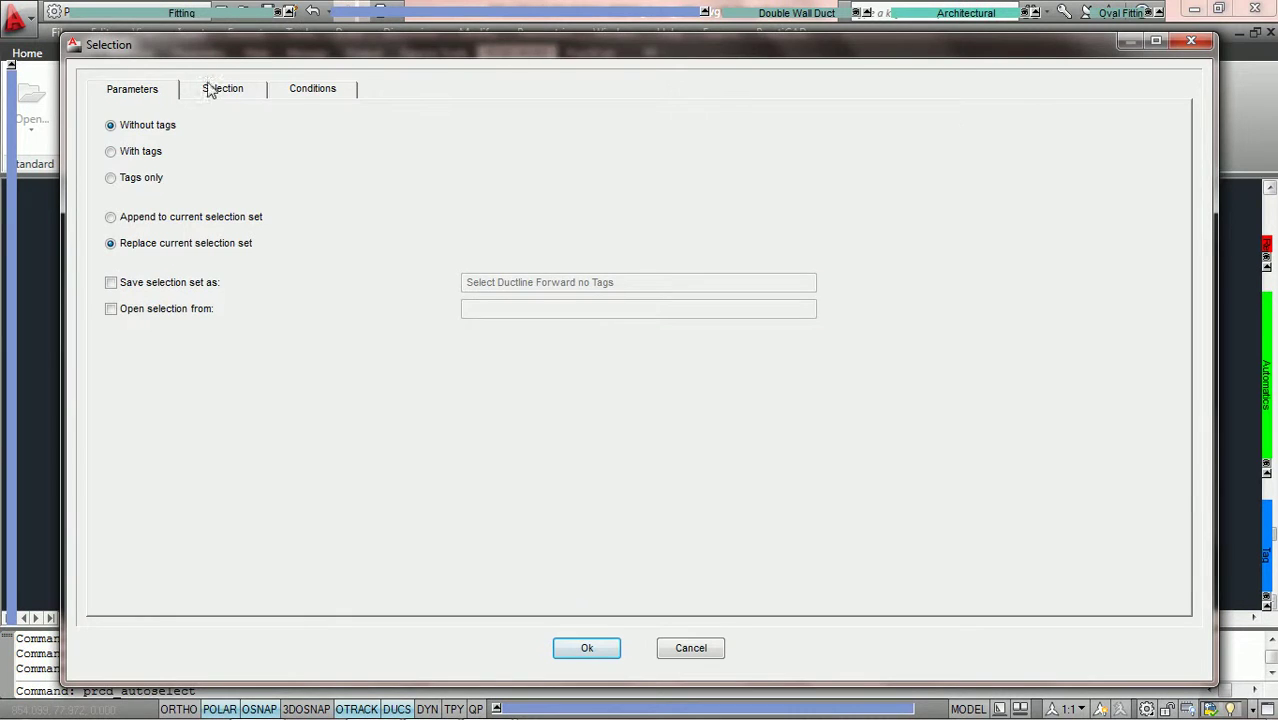
left_click(211, 92)
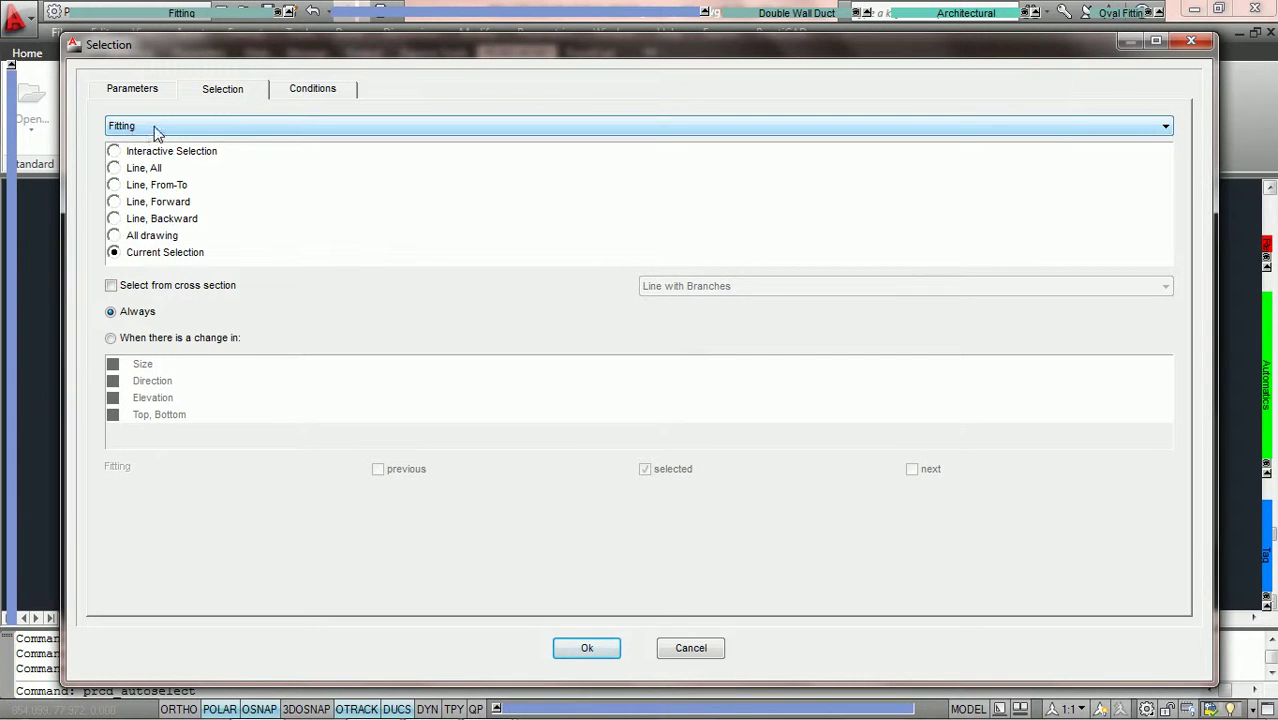
left_click(124, 92)
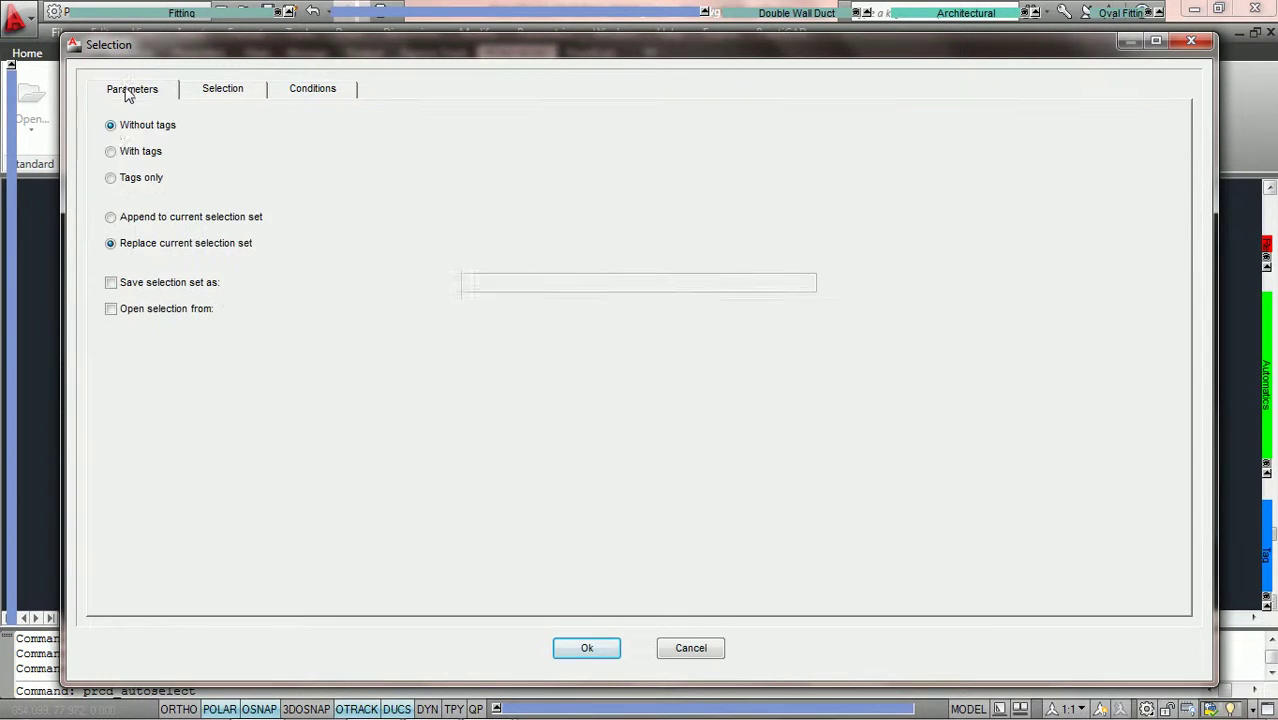
left_click(203, 92)
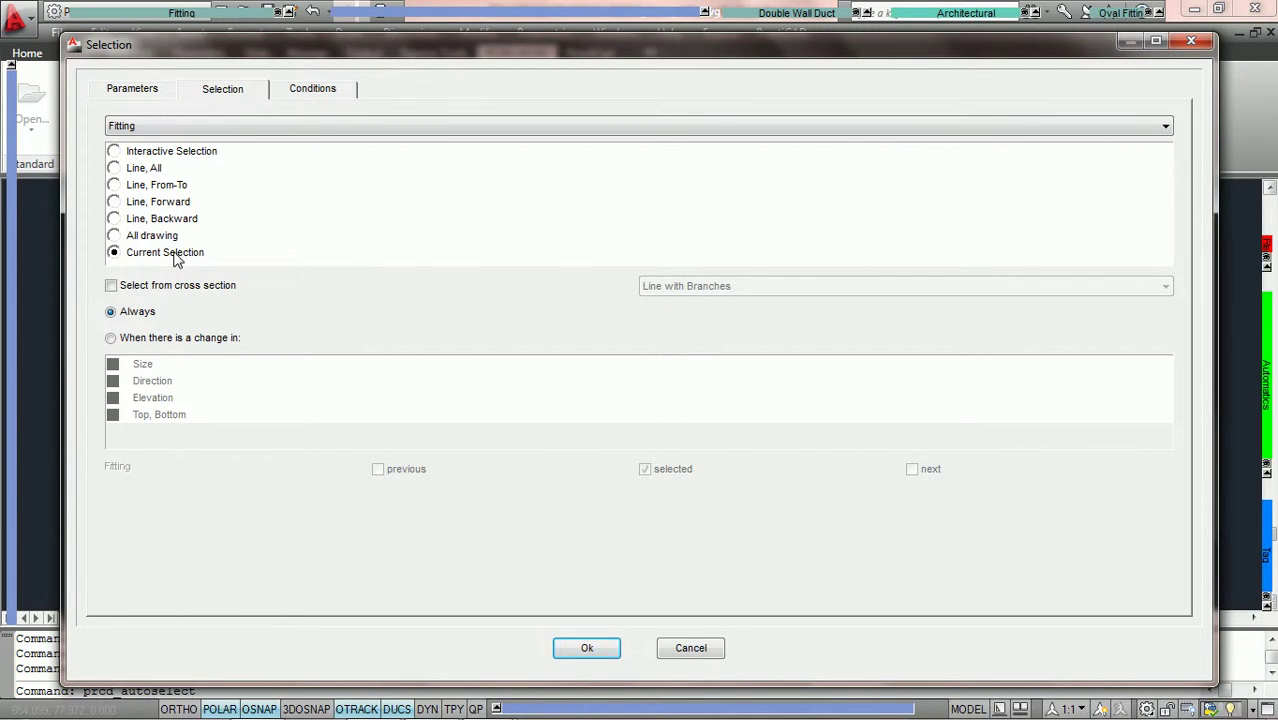
left_click(112, 287)
left_click(587, 648)
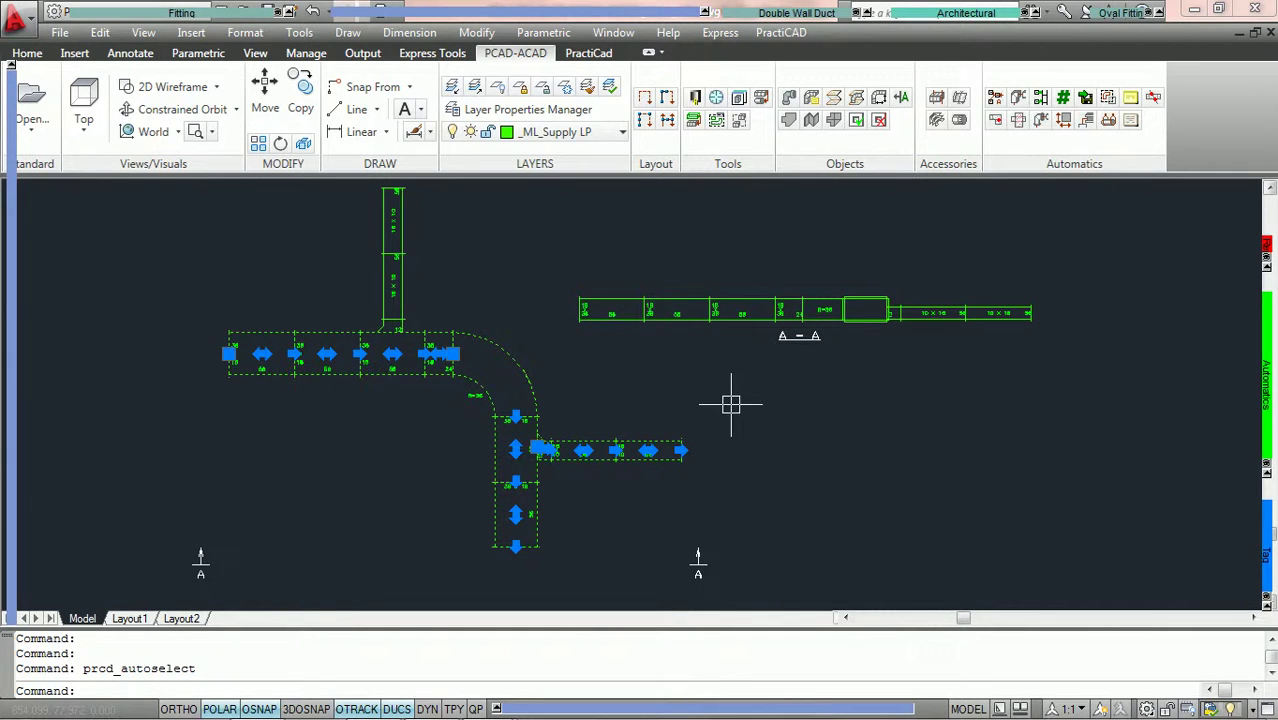
key("Escape")
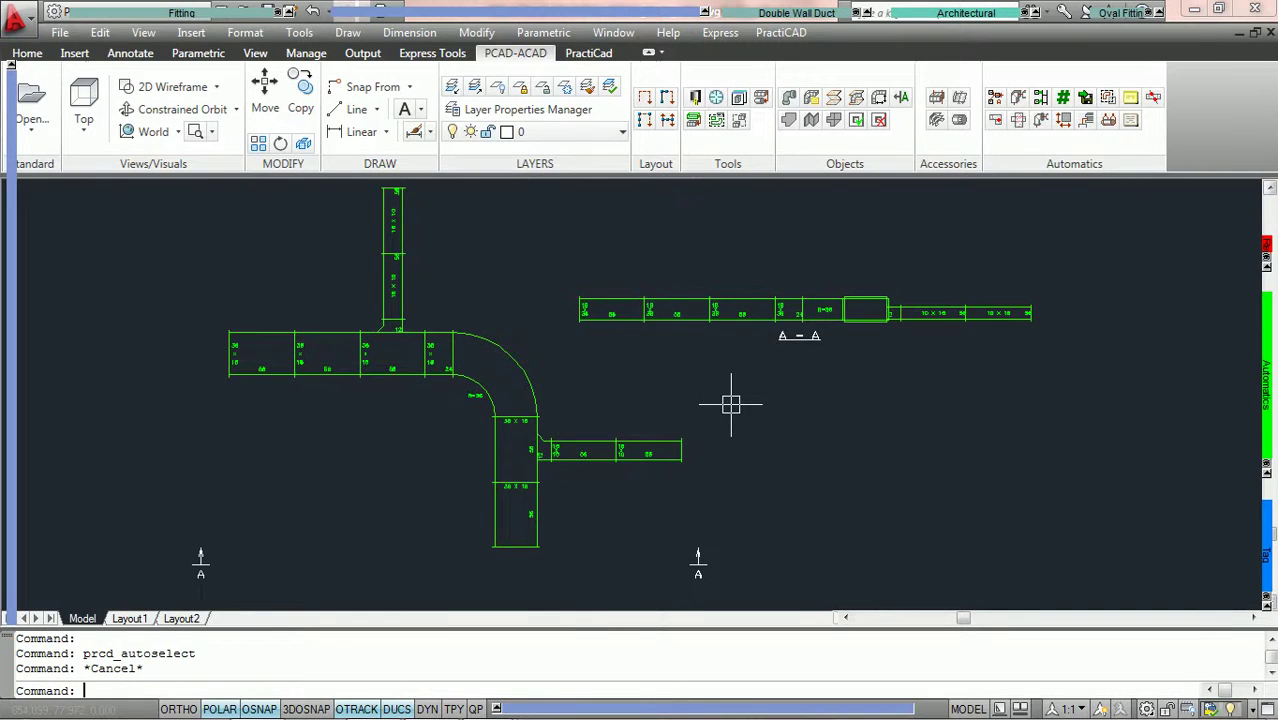
Select the fittings where Size changes forward of the first duct piece, using Line, Forward with Line with Branches
key("Return")
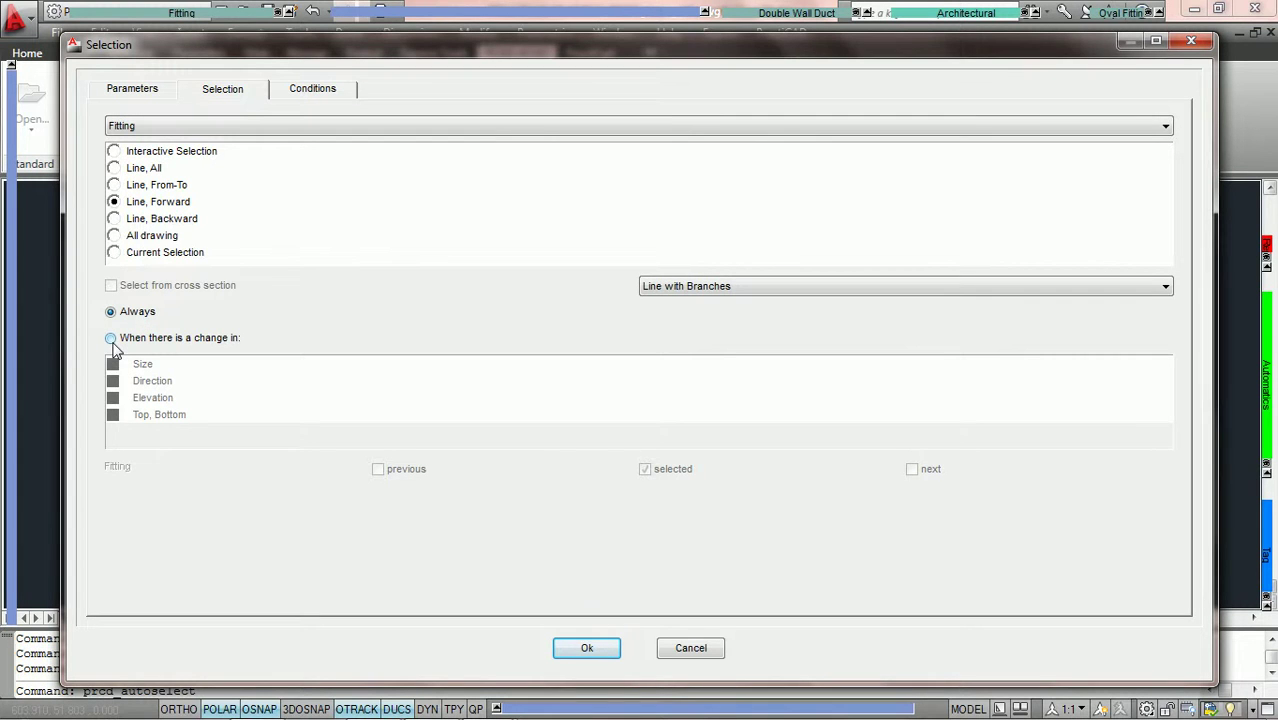
left_click(112, 340)
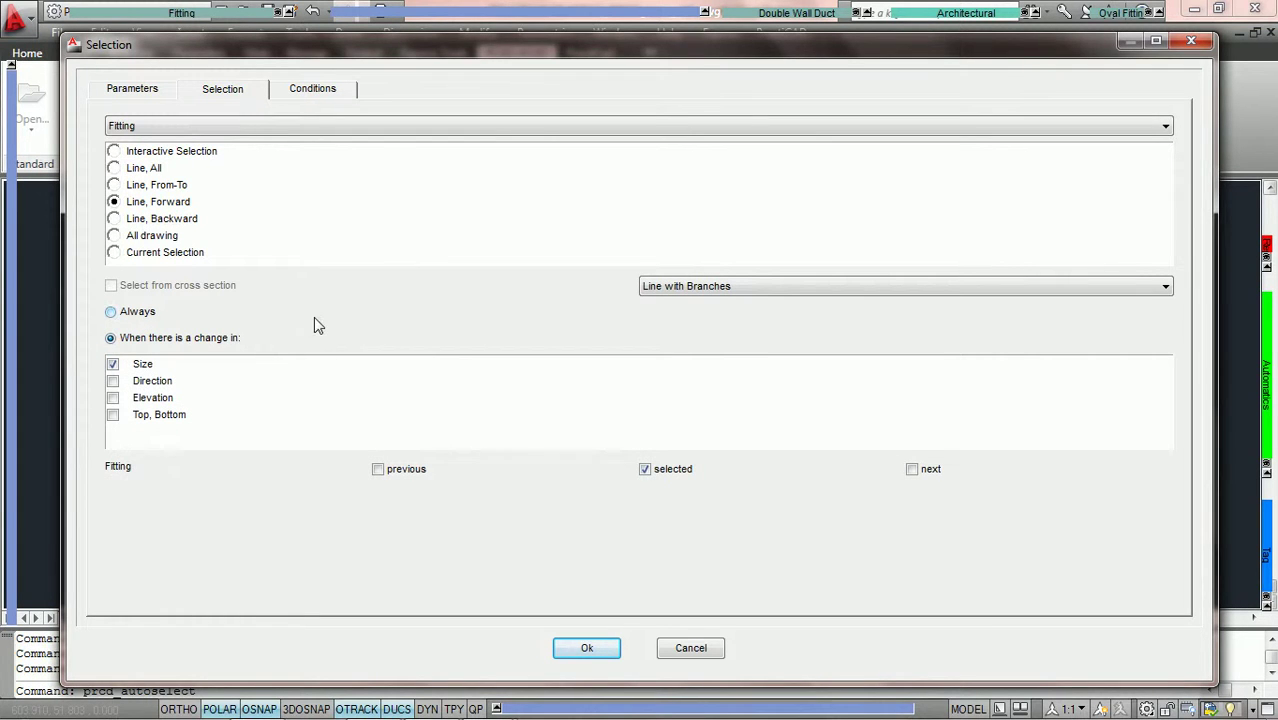
left_click(112, 364)
left_click(113, 364)
left_click(593, 650)
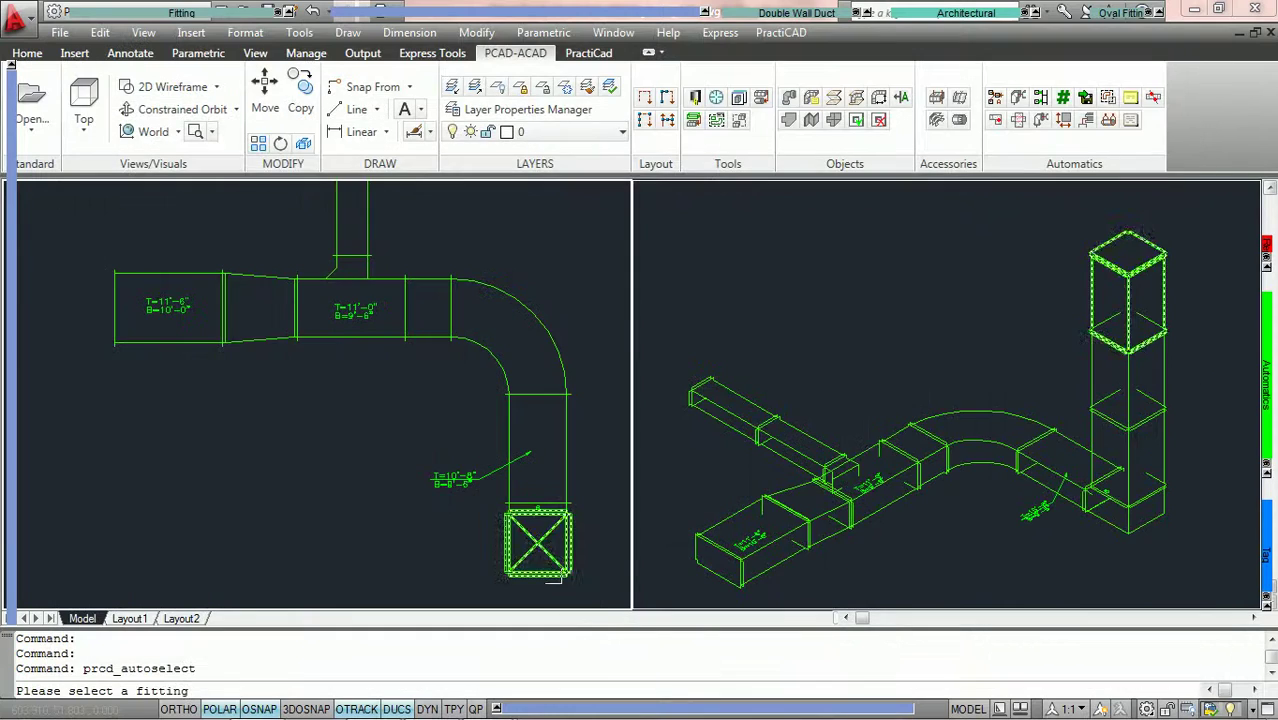
left_click(169, 342)
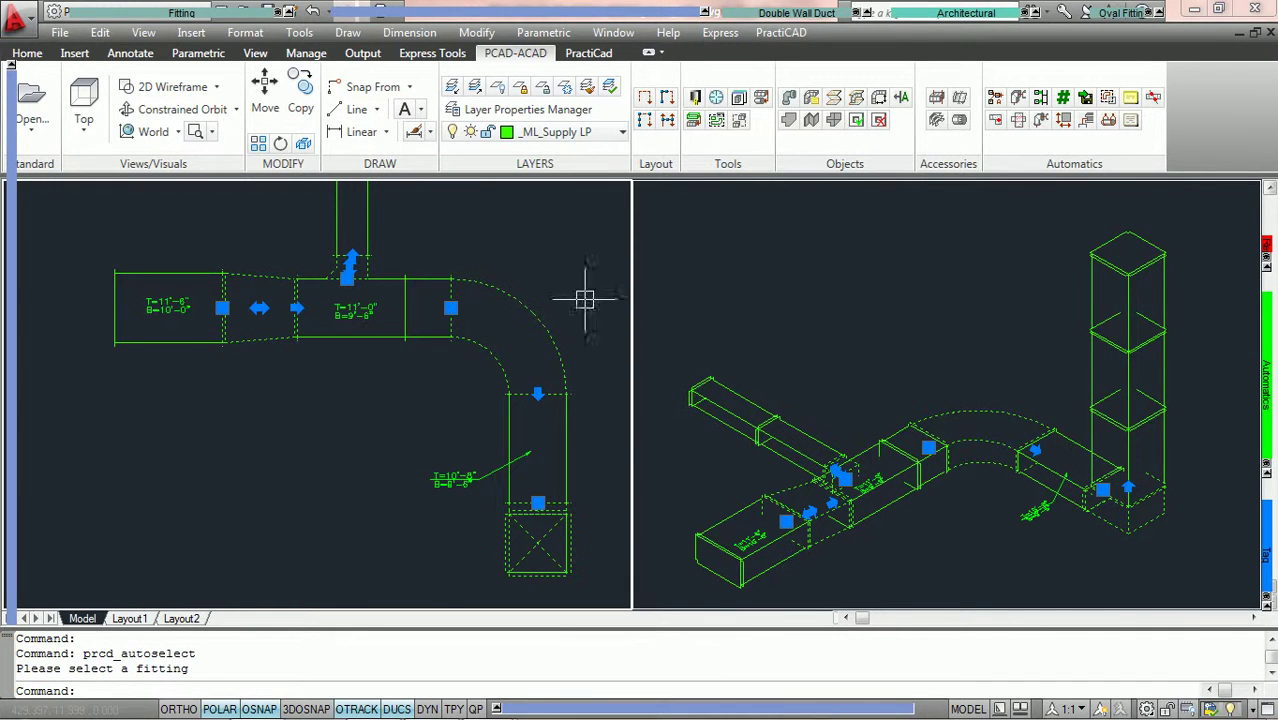
left_click(375, 264)
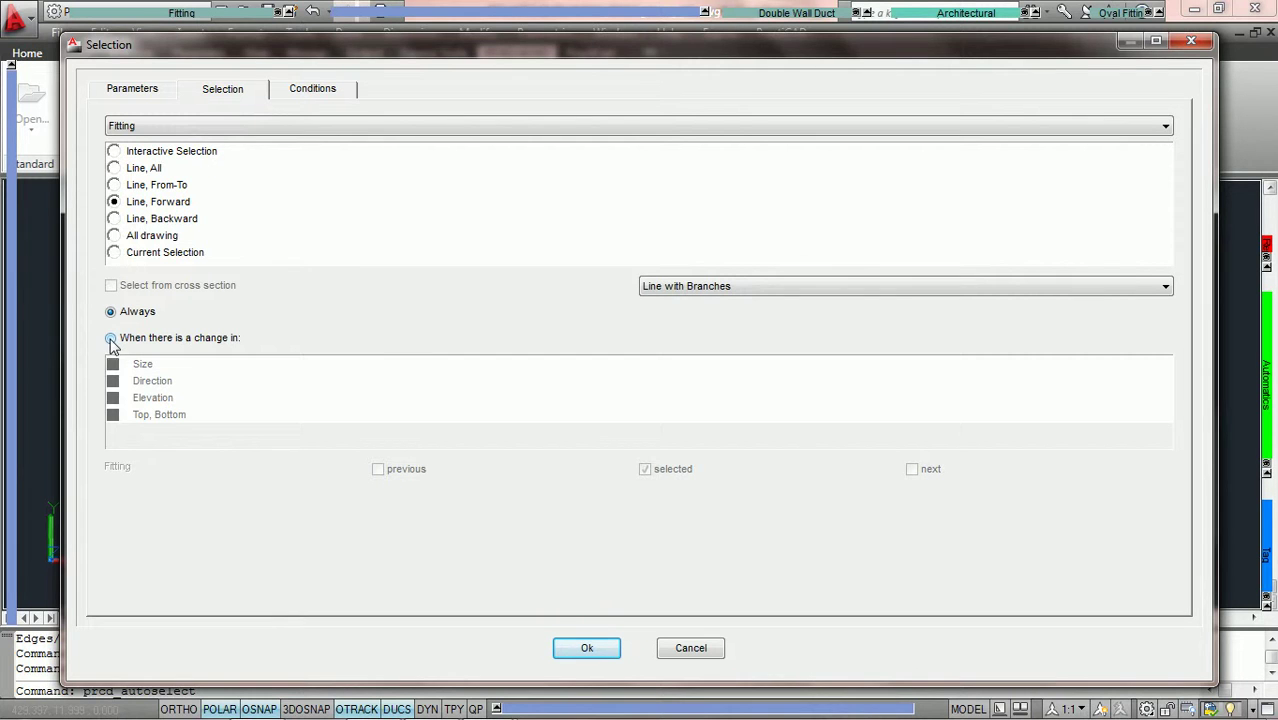
Repeat the Line, Forward selection from the first duct piece for fittings with a change in Size, and clear the selection
left_click(111, 338)
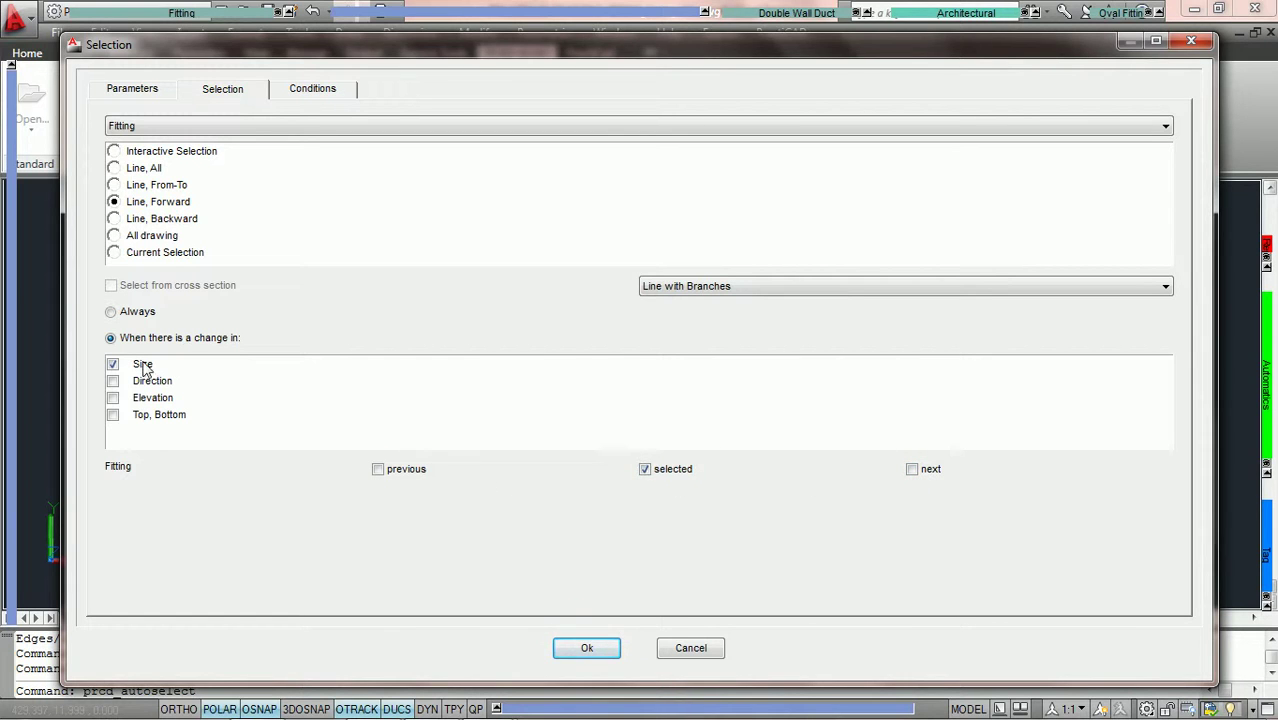
left_click(586, 650)
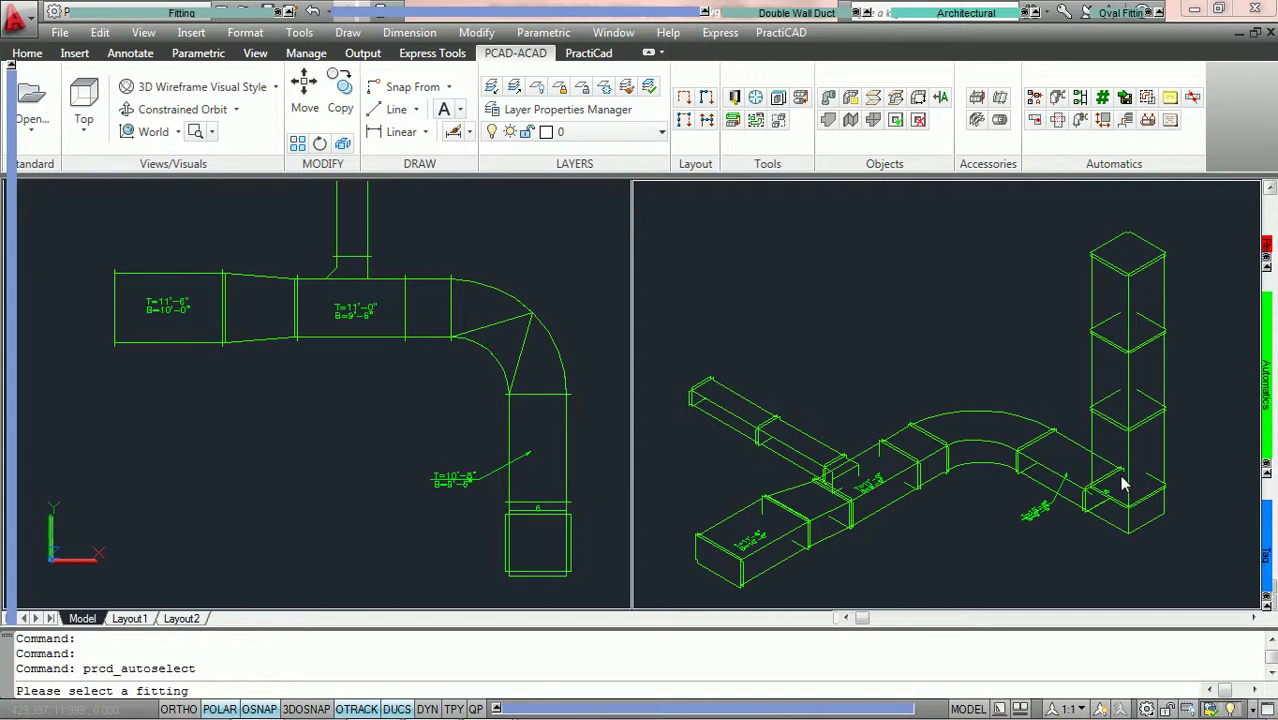
left_click(171, 342)
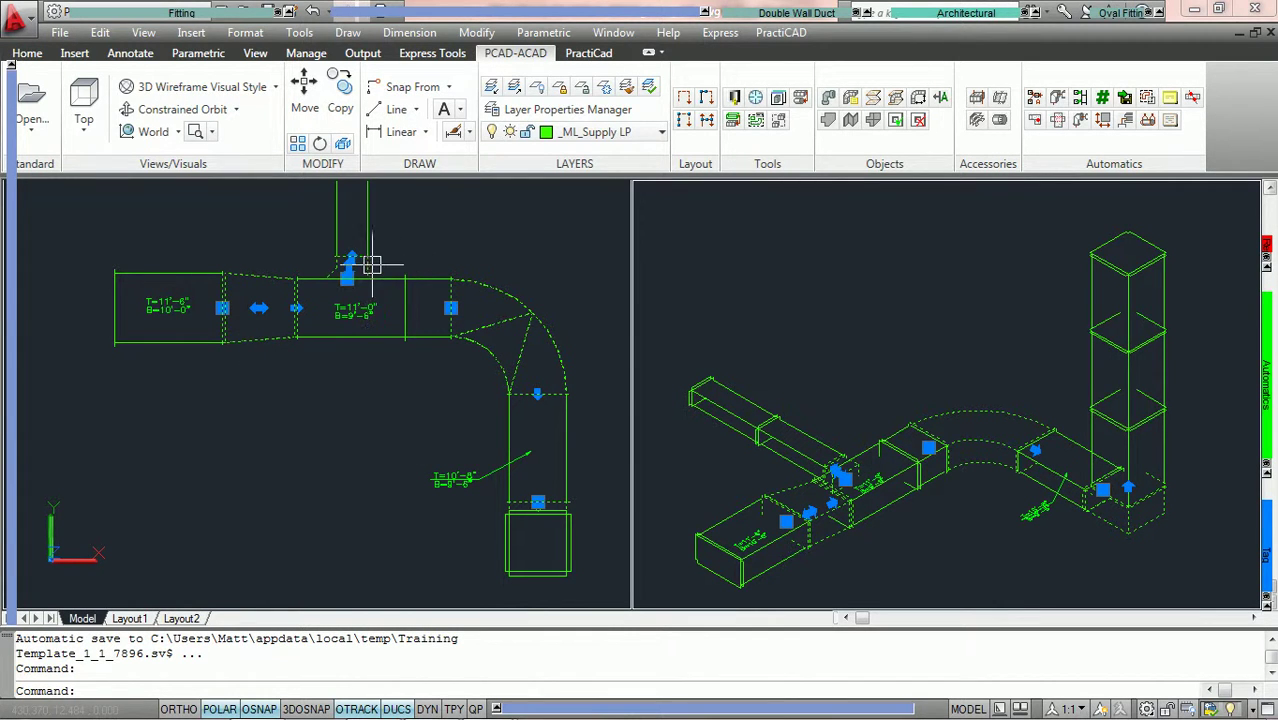
mouse_move(371, 265)
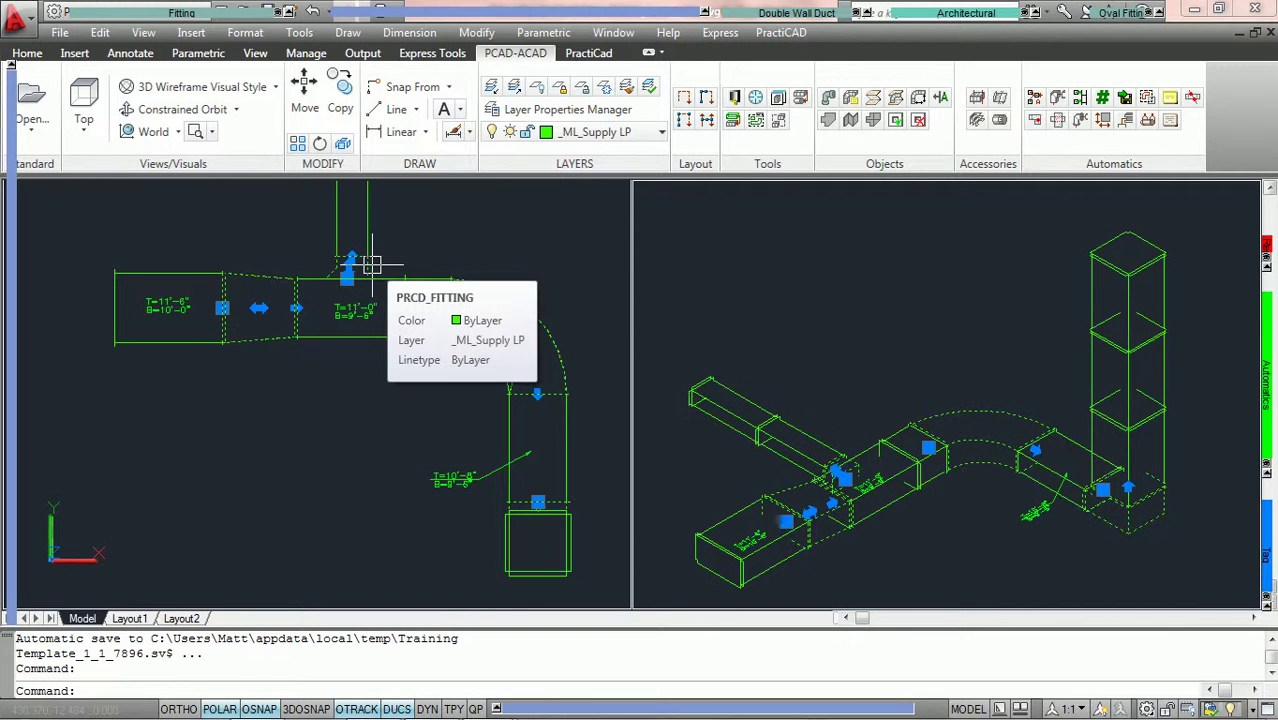
mouse_move(543, 322)
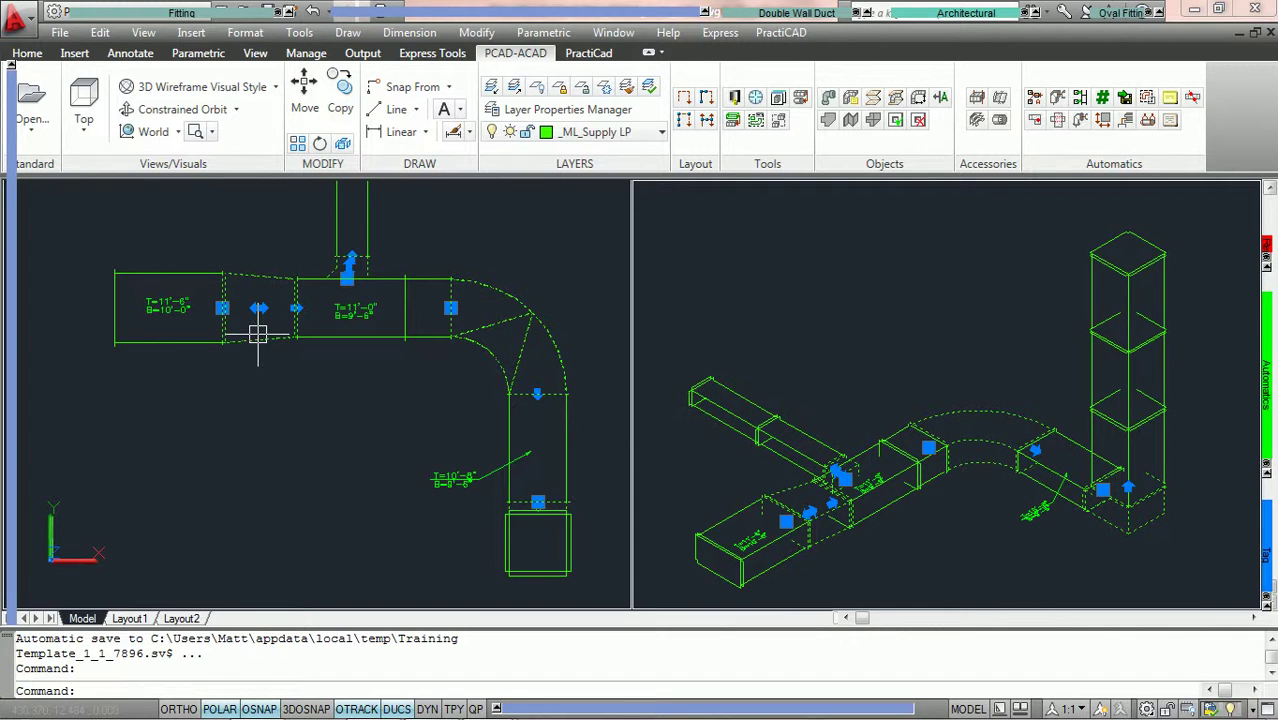
mouse_move(270, 339)
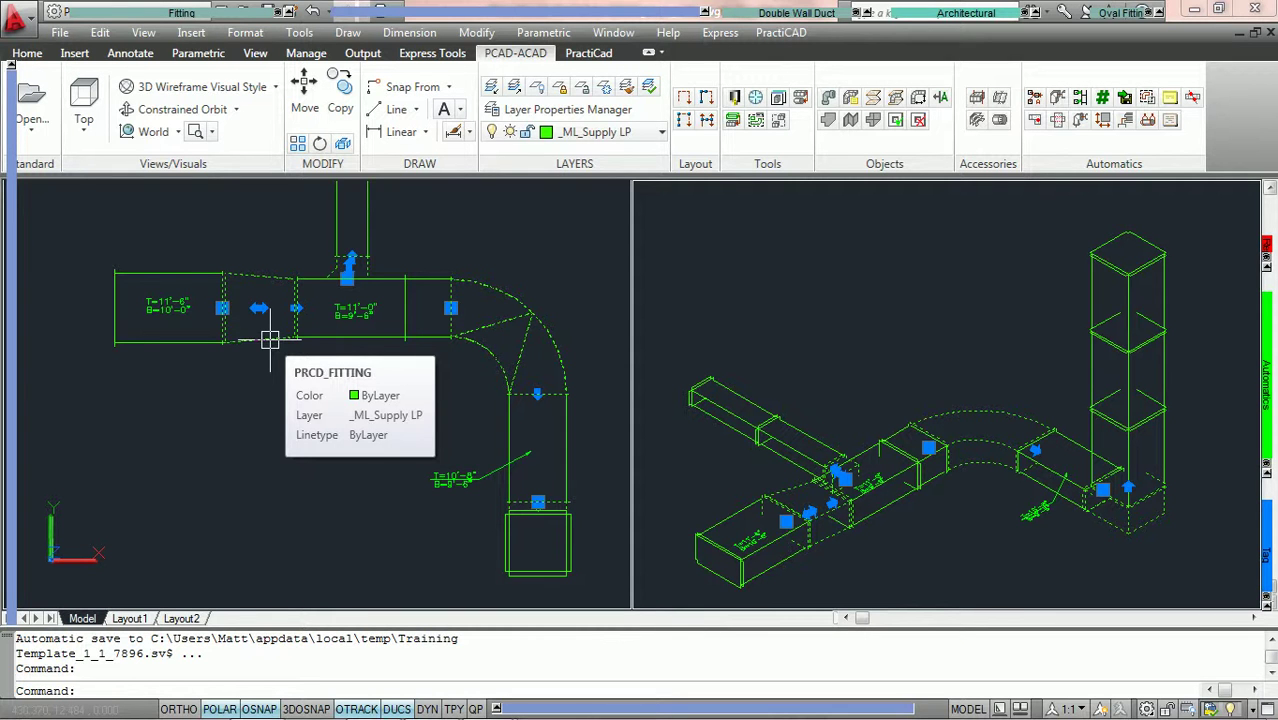
key("Escape")
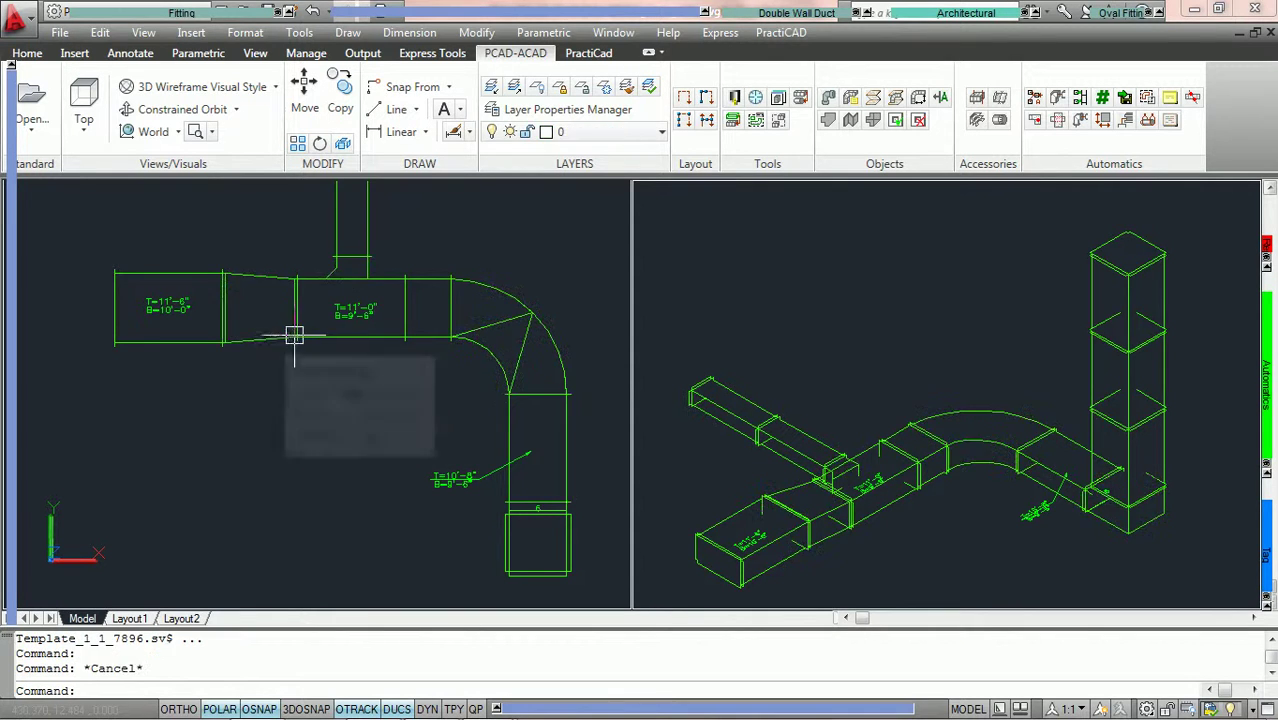
Select the fittings forward of the first duct piece where only Direction changes, using Line, Forward, and clear the selection
left_click(1148, 100)
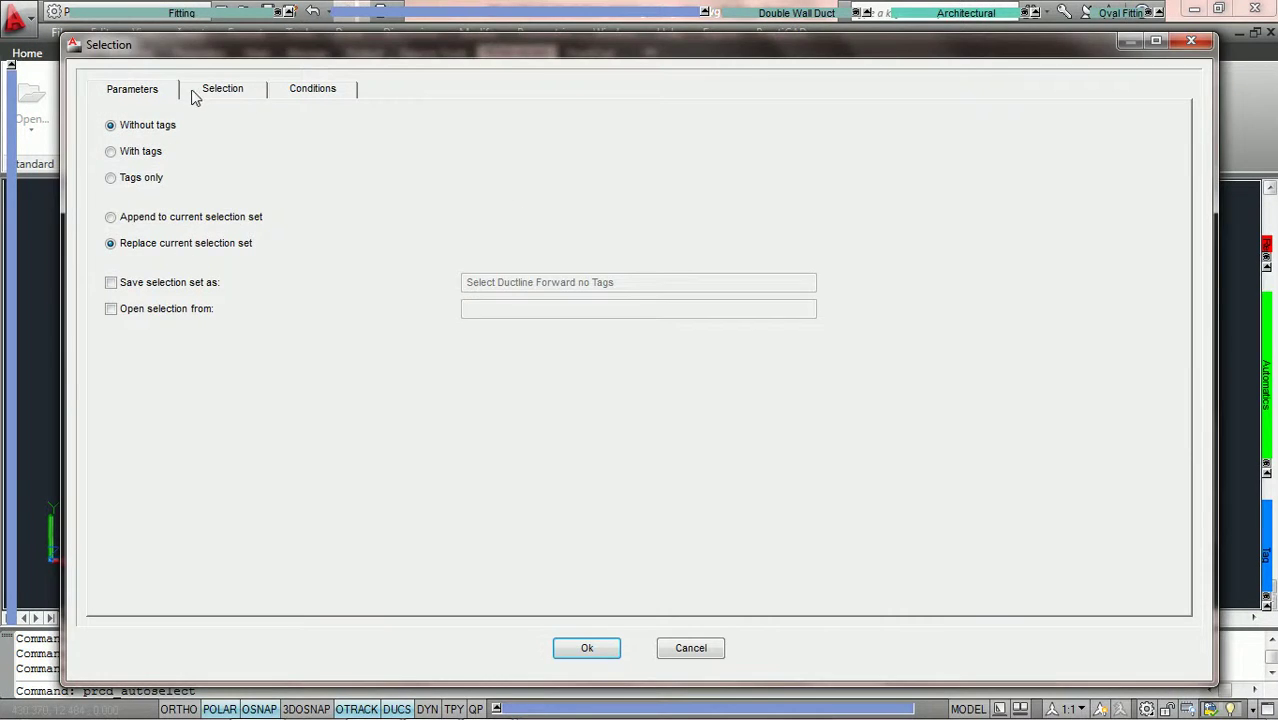
left_click(204, 96)
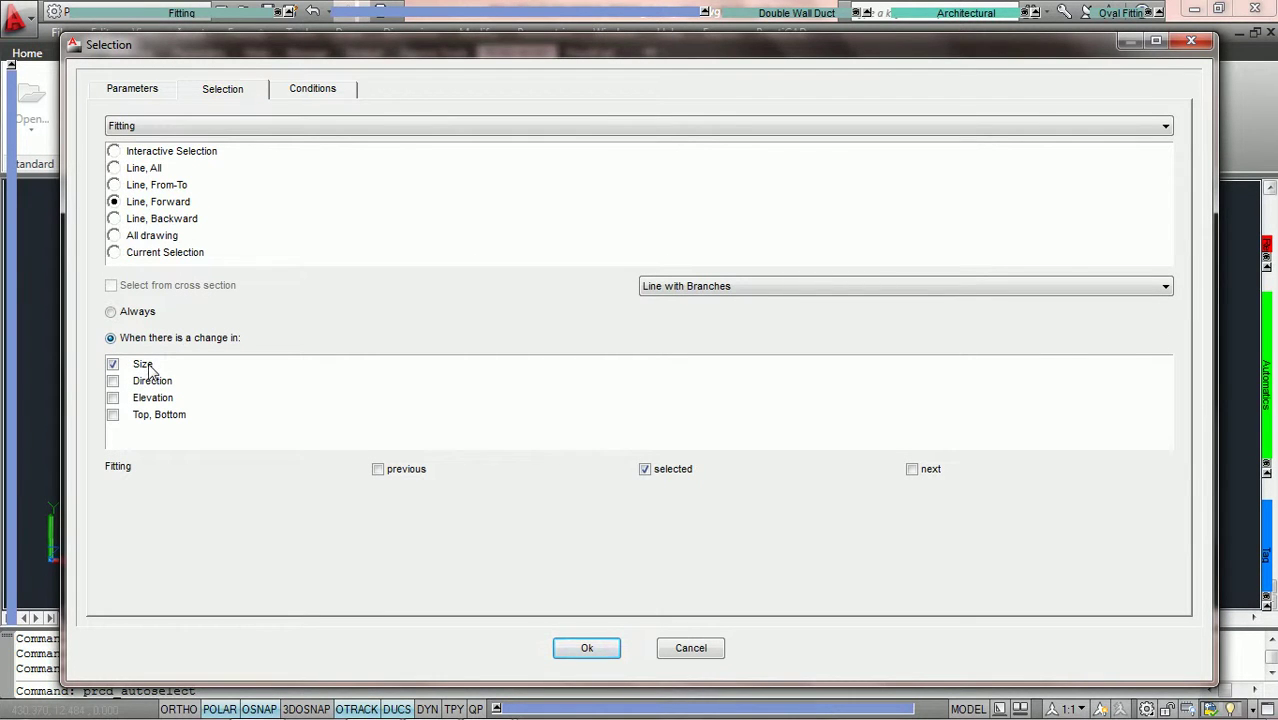
left_click(112, 364)
left_click(114, 383)
left_click(587, 648)
left_click(168, 346)
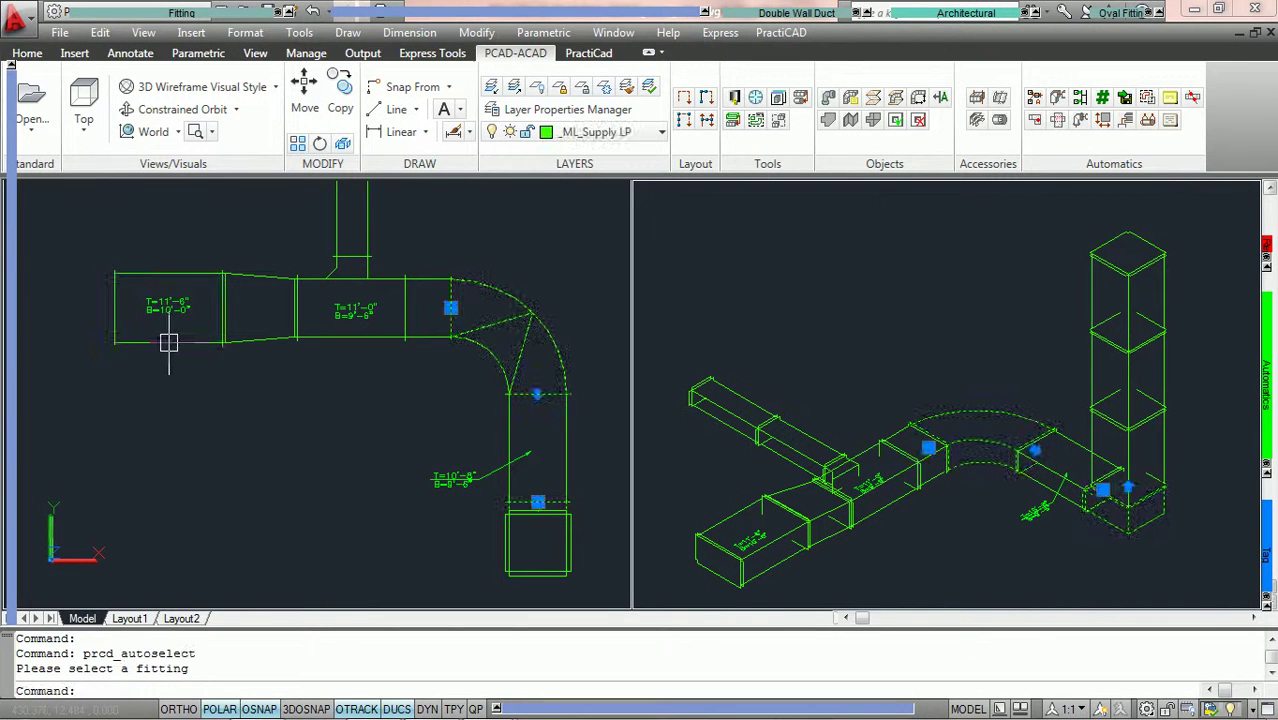
left_click(222, 305)
key("Escape")
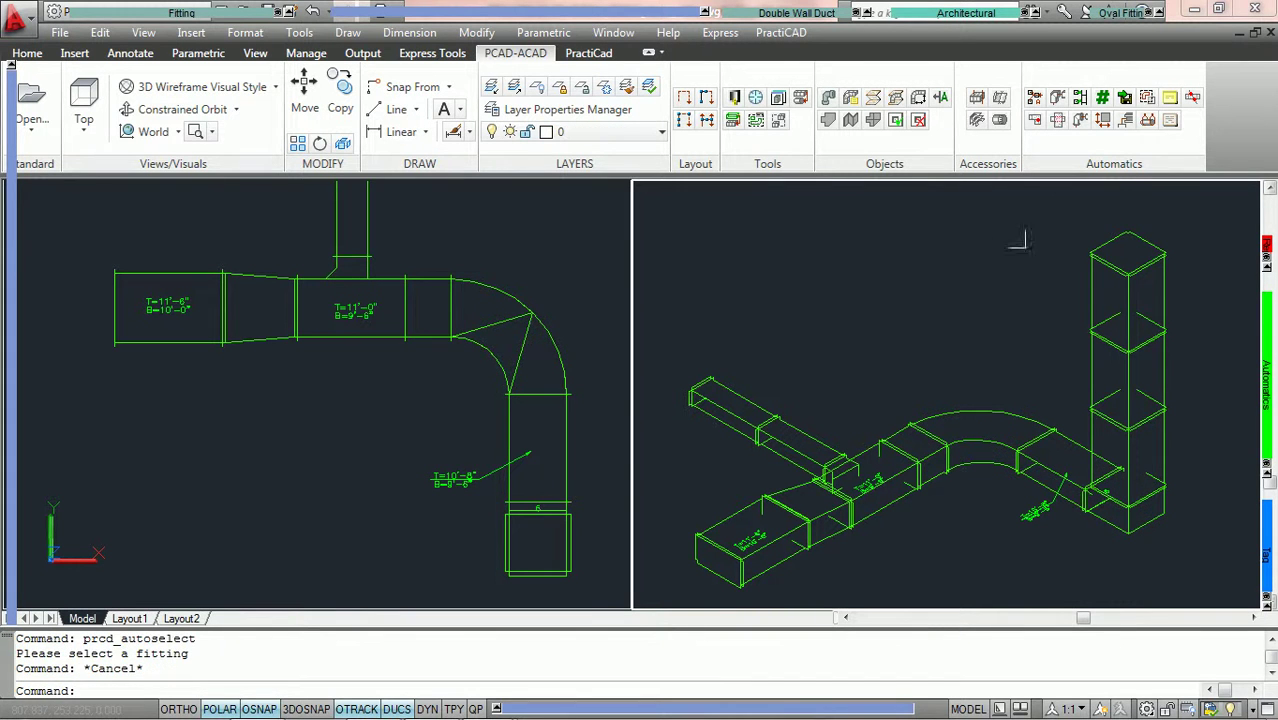
Select the fittings before and after each Direction change forward of the first duct piece, excluding the changing fittings, and clear the selection
left_click(1147, 98)
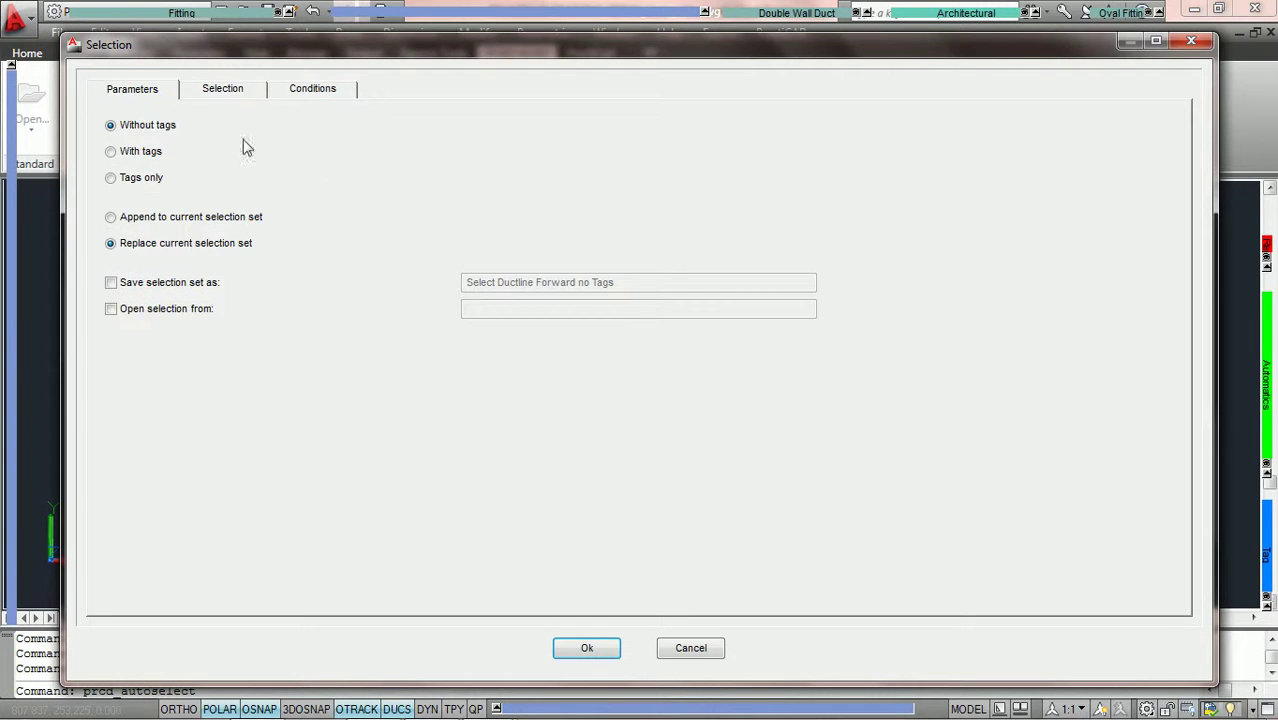
left_click(222, 88)
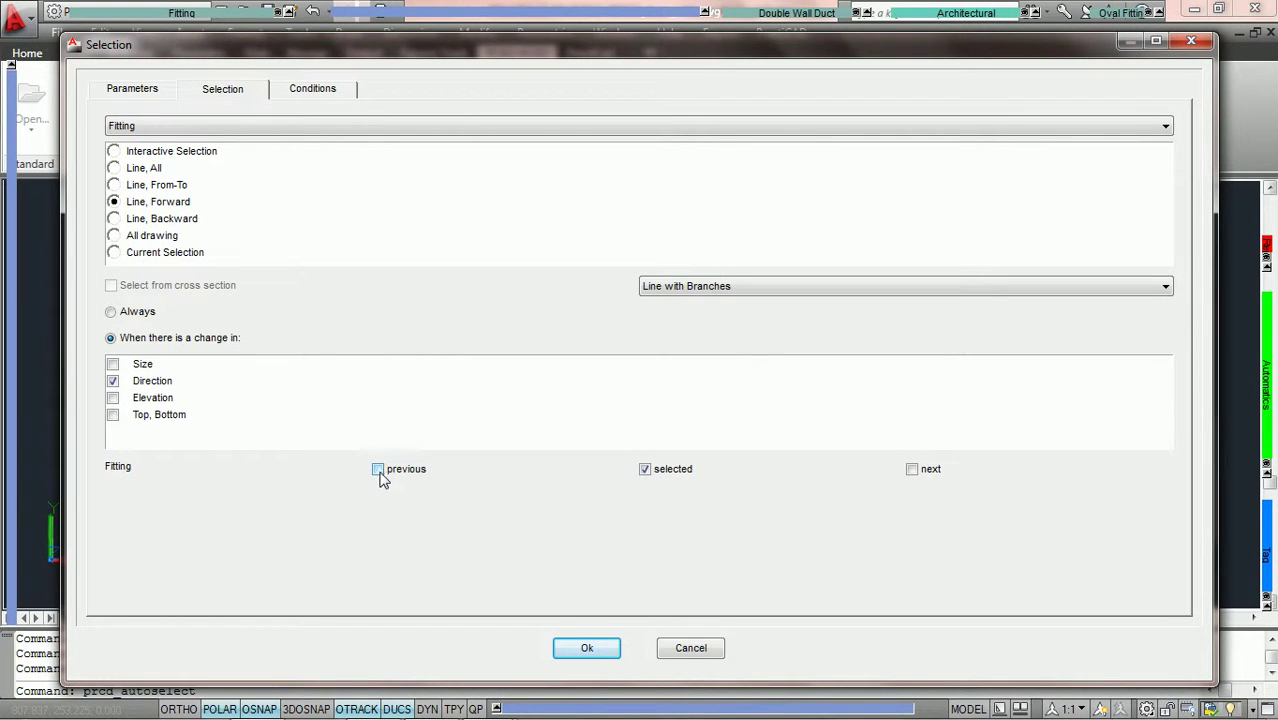
left_click(645, 470)
left_click(912, 469)
left_click(588, 648)
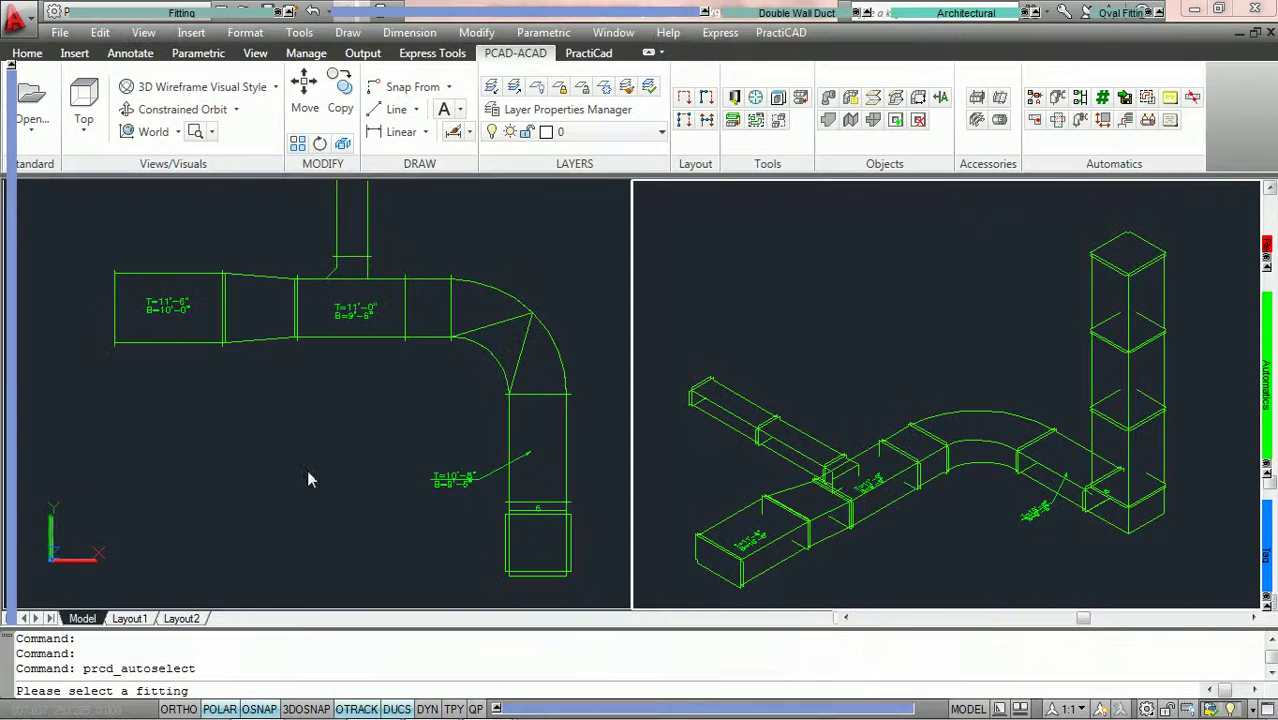
left_click(166, 344)
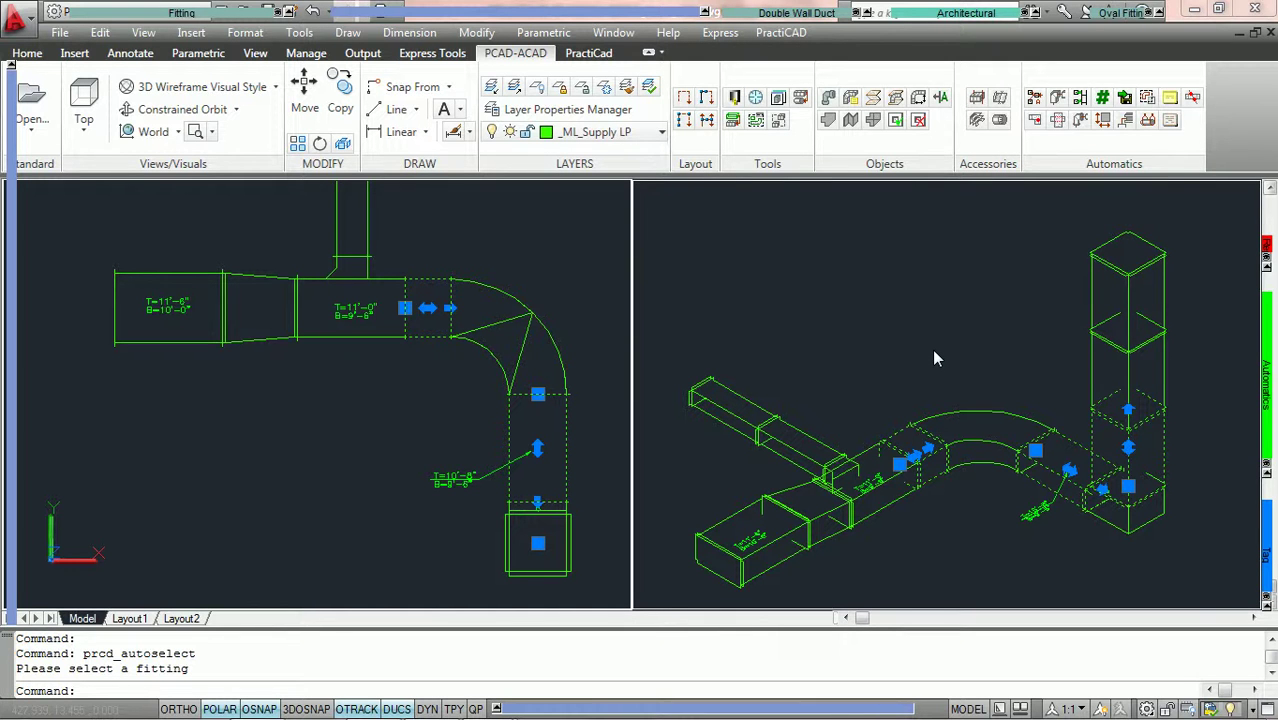
key("Escape")
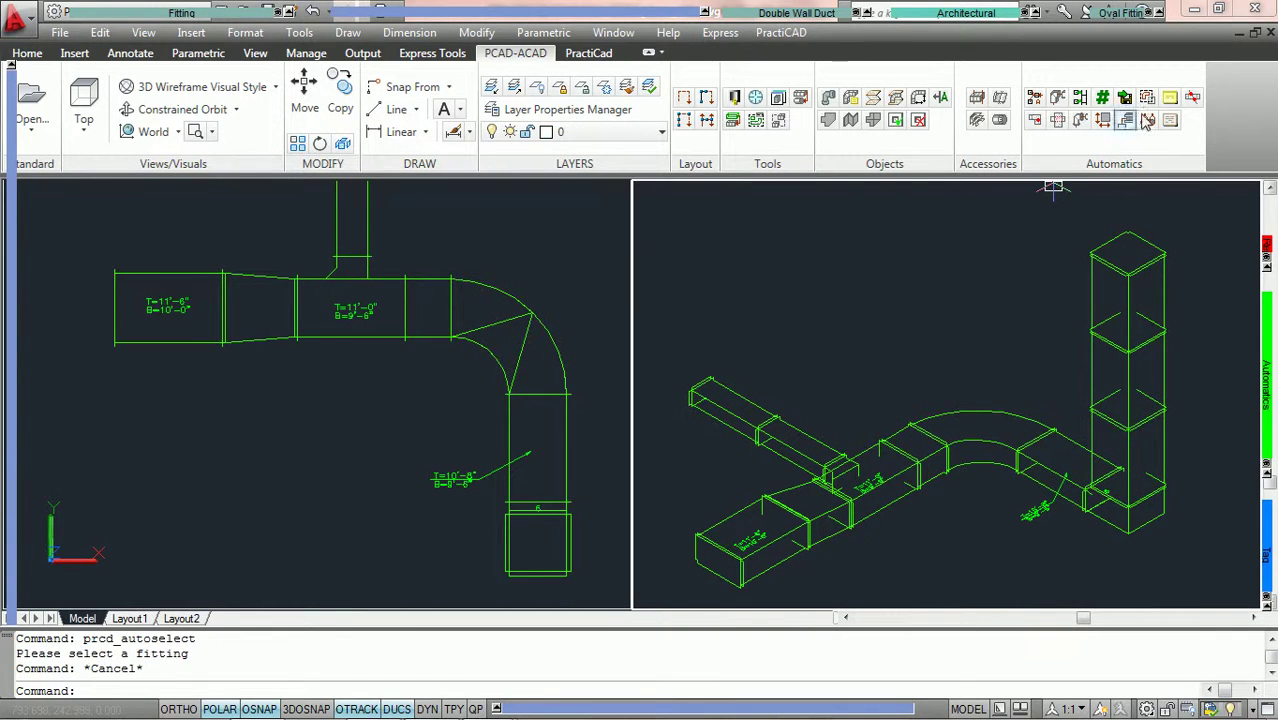
Select only the fittings where Elevation changes forward of the first duct piece, with previous and next fittings excluded
left_click(1138, 116)
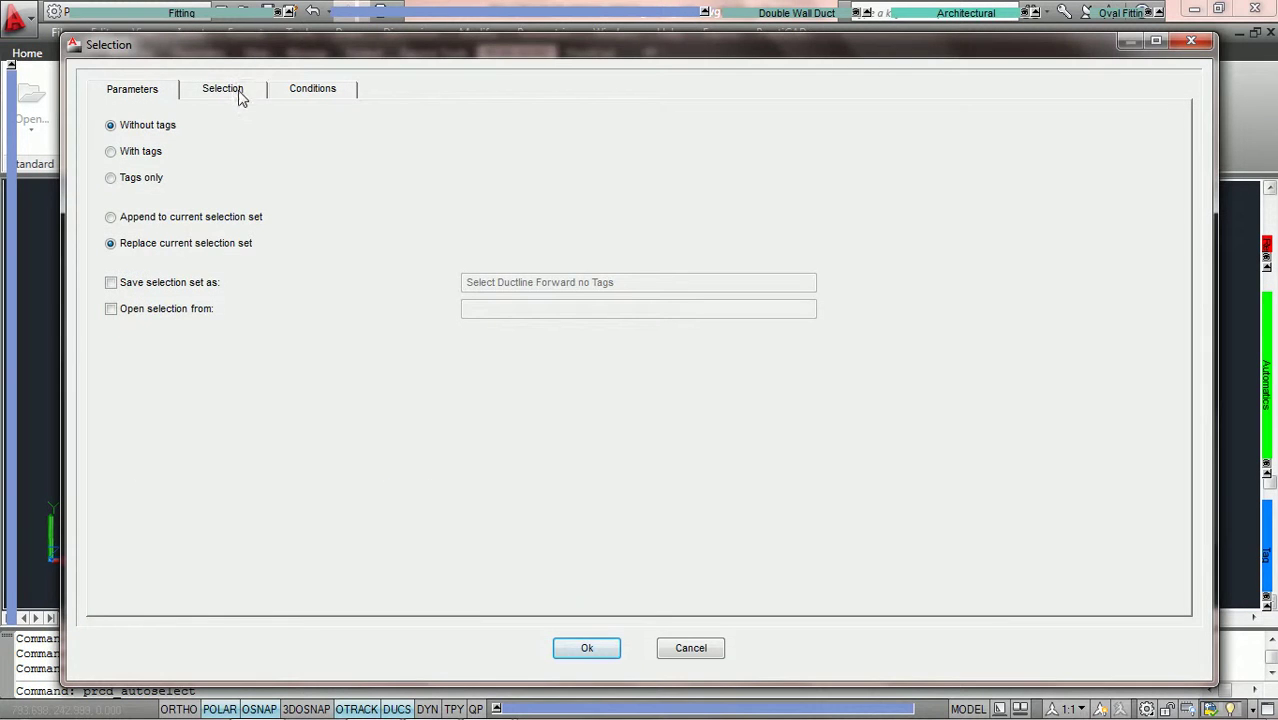
left_click(240, 96)
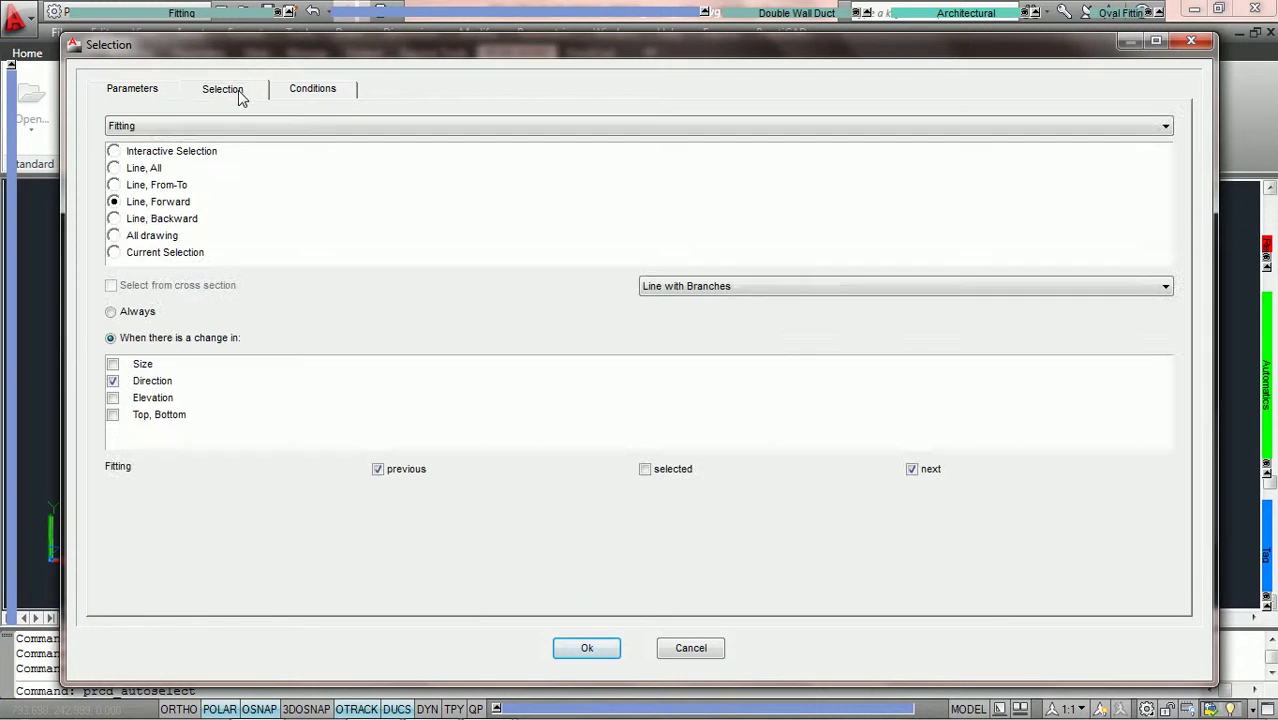
left_click(113, 381)
left_click(379, 469)
left_click(645, 469)
left_click(912, 469)
left_click(586, 649)
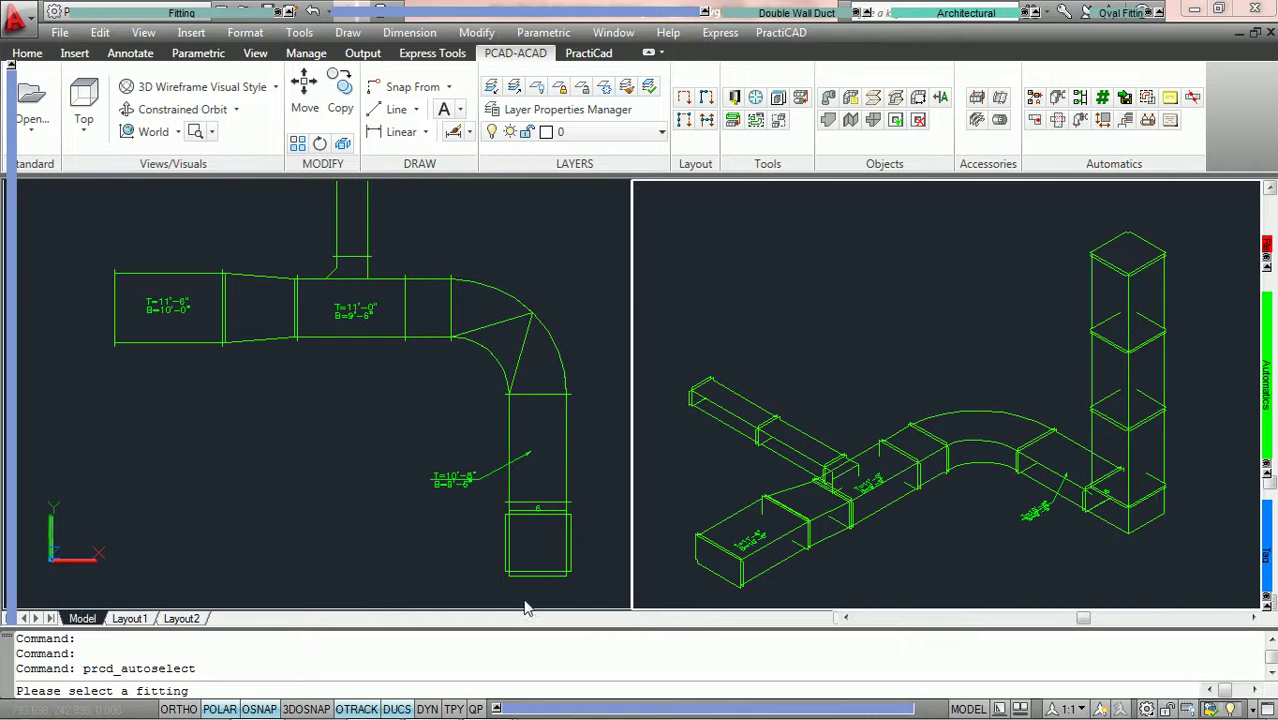
left_click(188, 348)
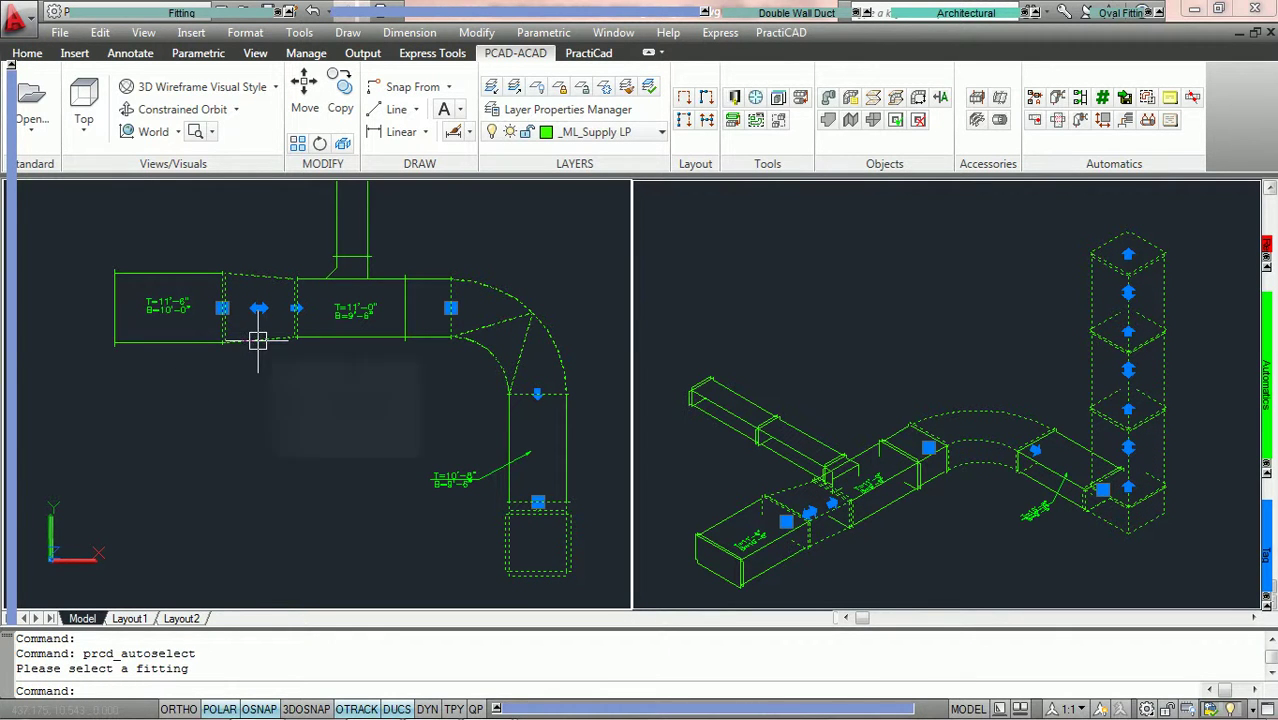
Examine the selected fittings against their top and bottom elevation labels in the plan and 3D views, and clear the selection
mouse_move(258, 341)
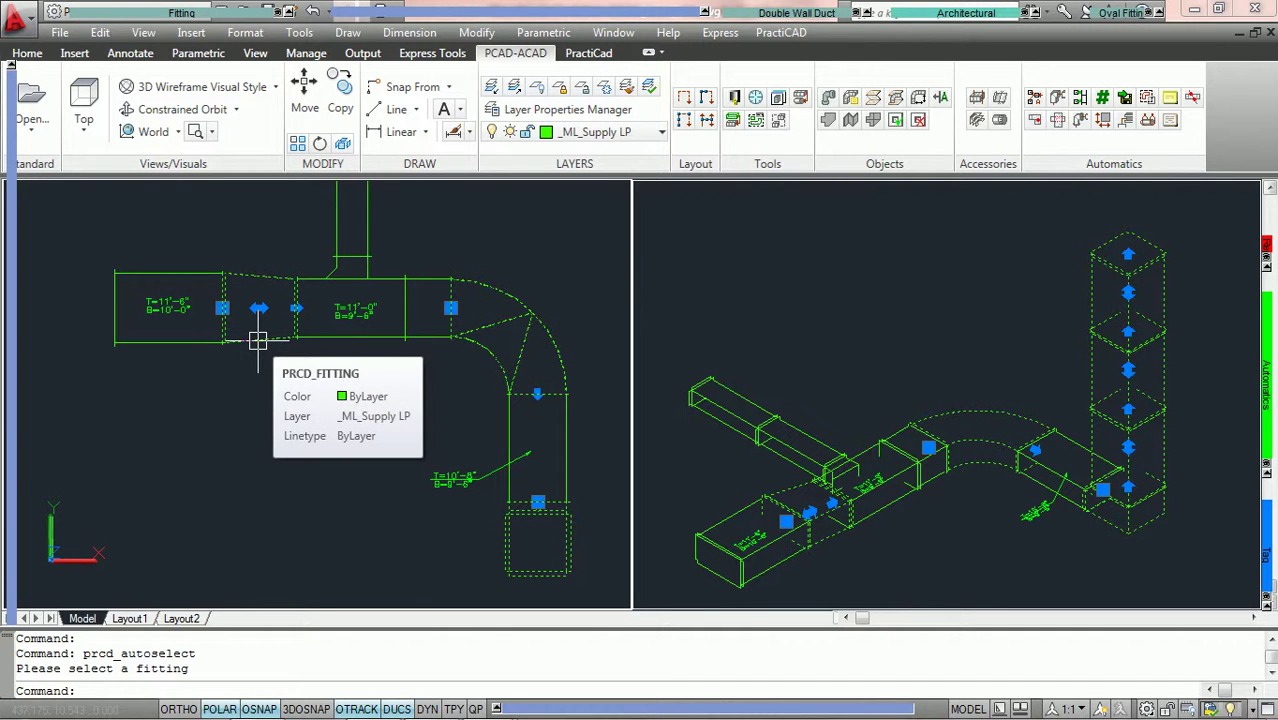
scroll(352, 322, "up", 2)
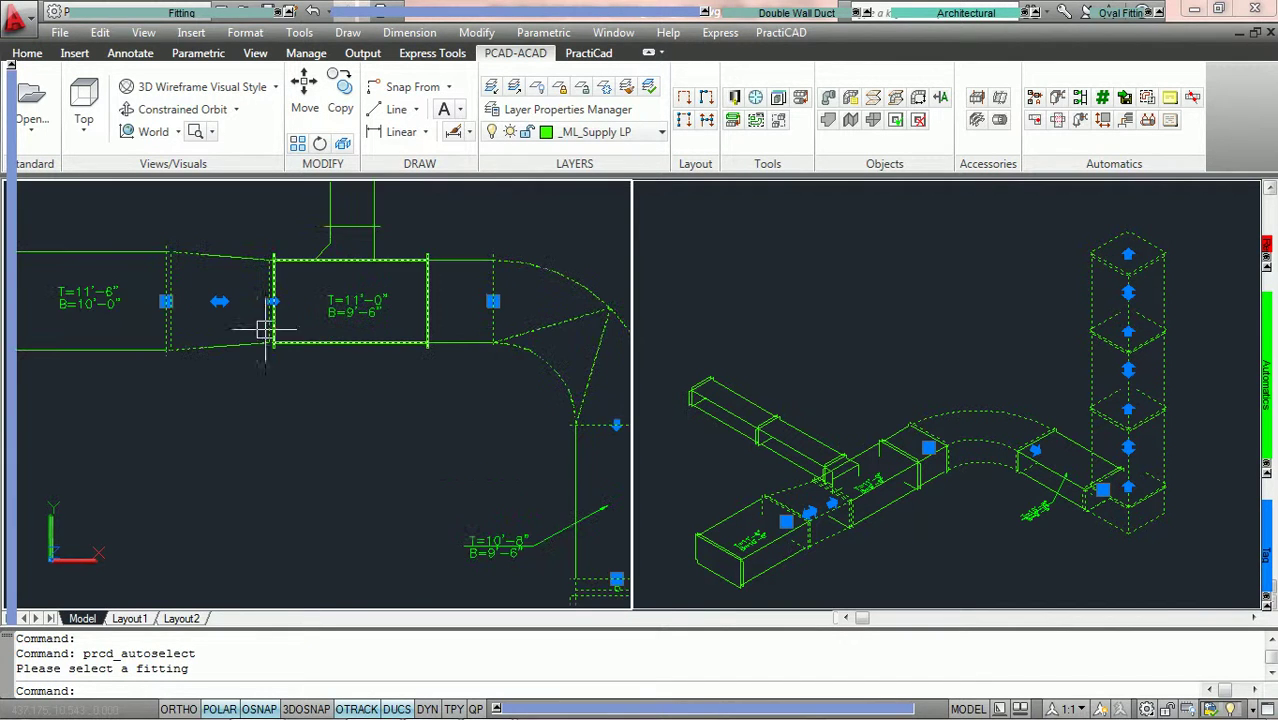
left_click(362, 308)
scroll(370, 318, "down", 2)
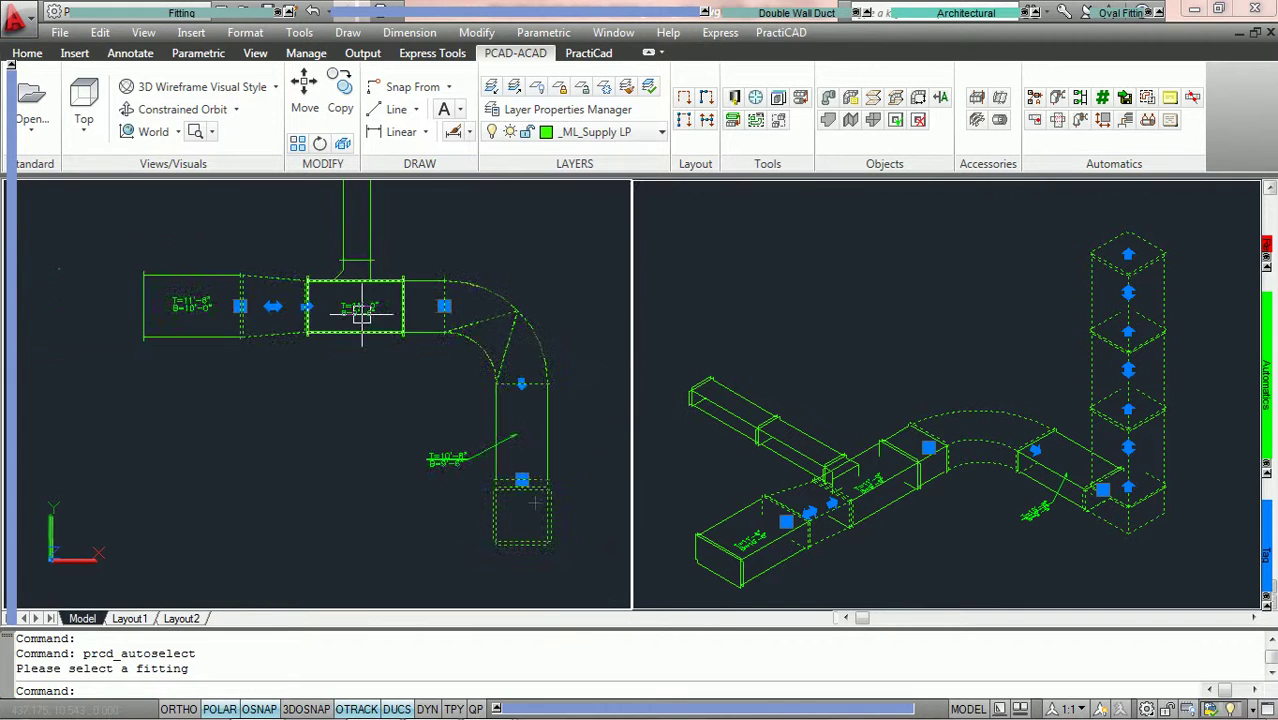
key("Escape")
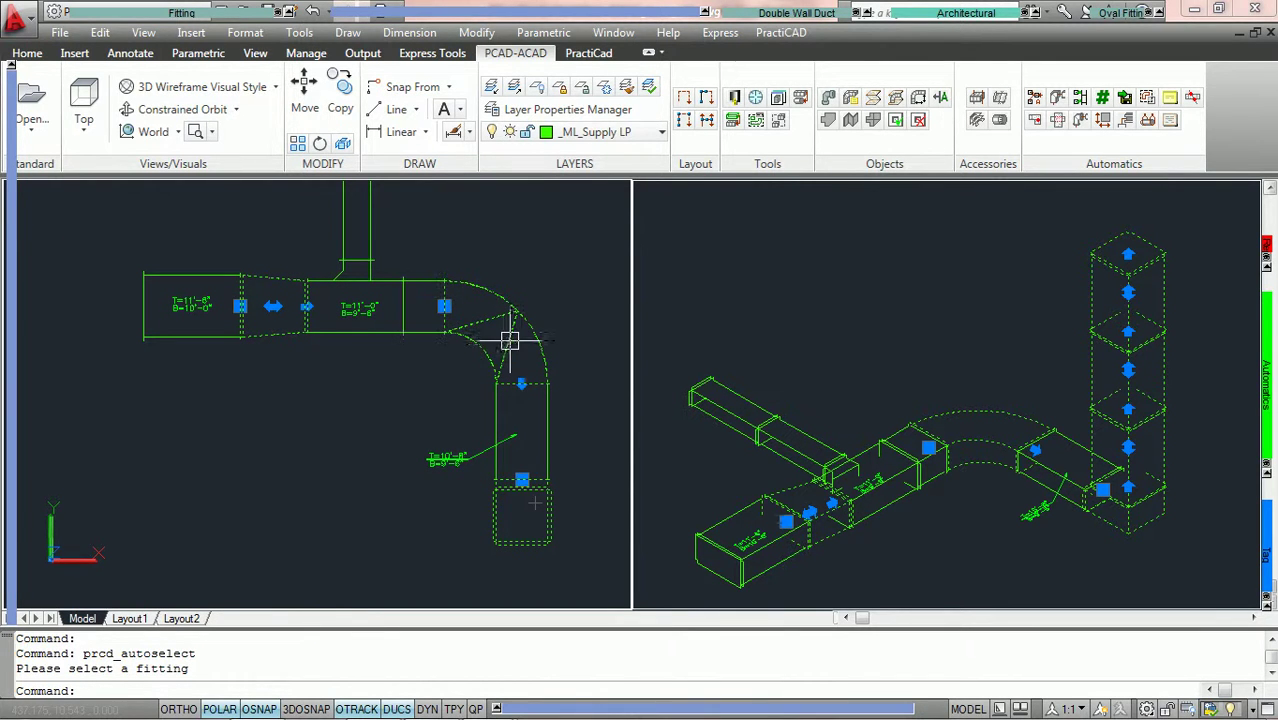
scroll(500, 344, "up", 2)
left_click(300, 334)
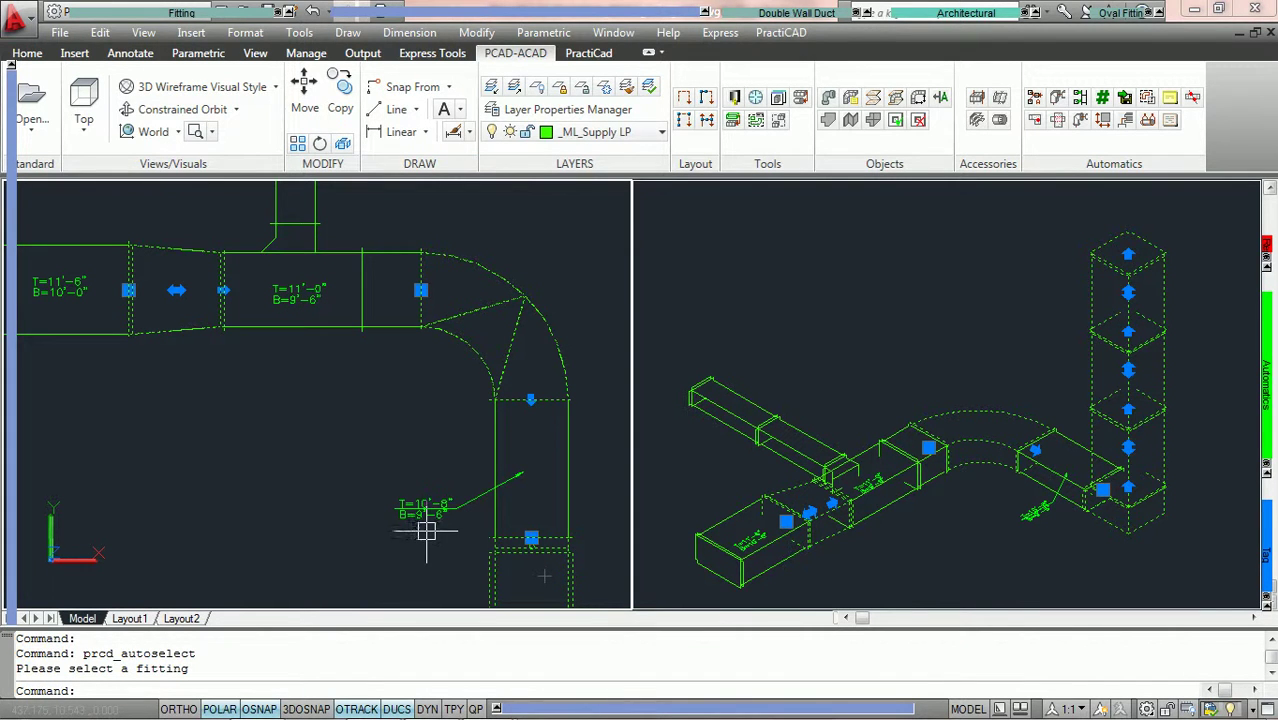
left_click(1176, 406)
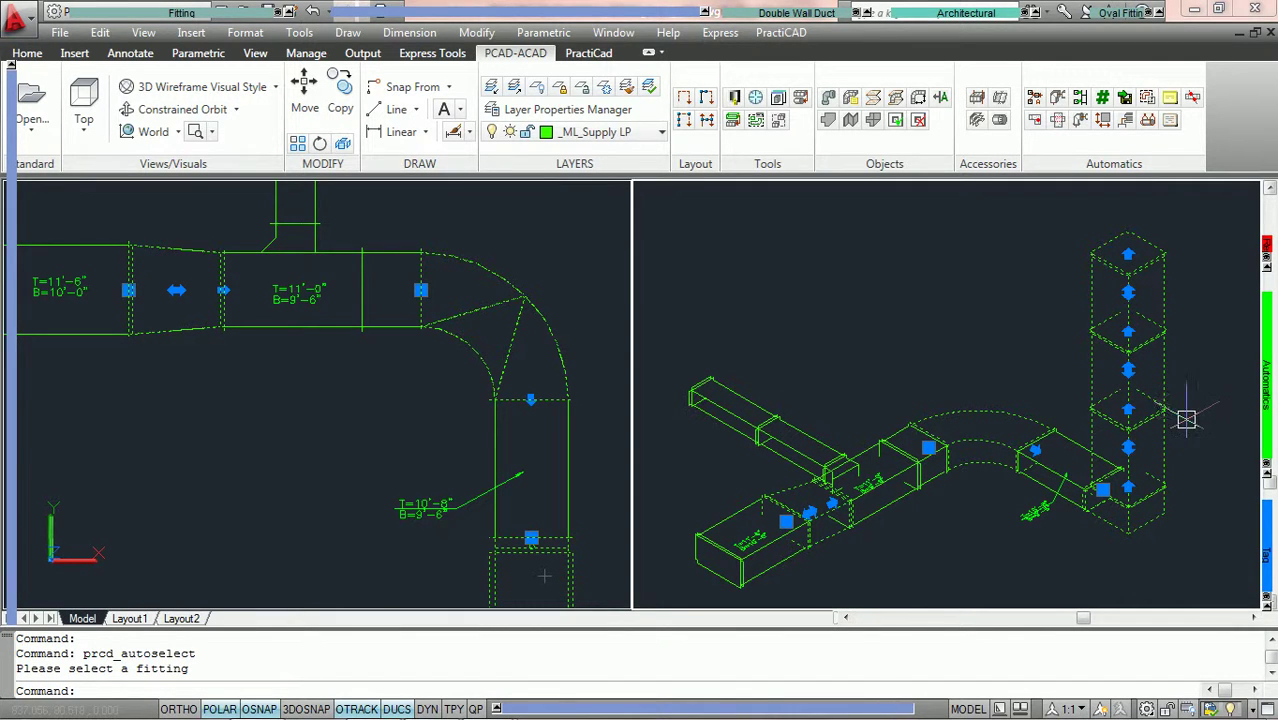
key("Escape")
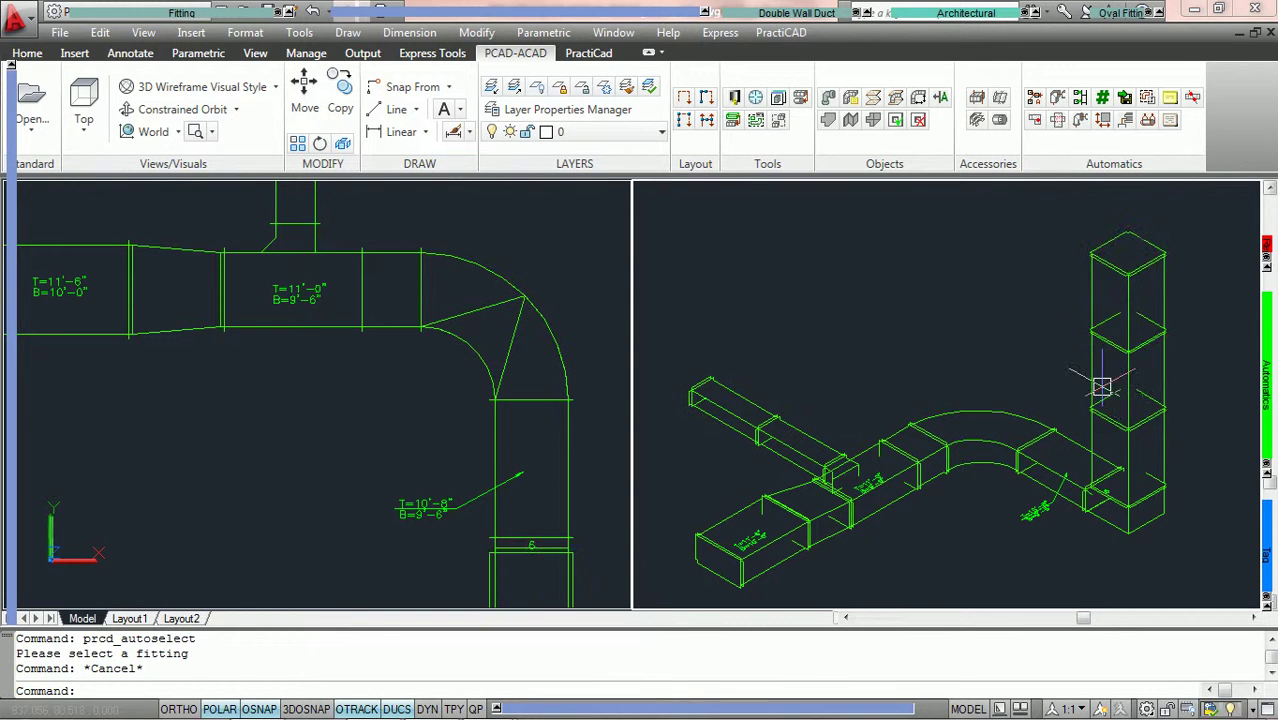
Select the fittings forward of the first duct piece where Top, Bottom changes, using Line, Forward with Line with Branches, and clear the selection
scroll(934, 303, "down", 2)
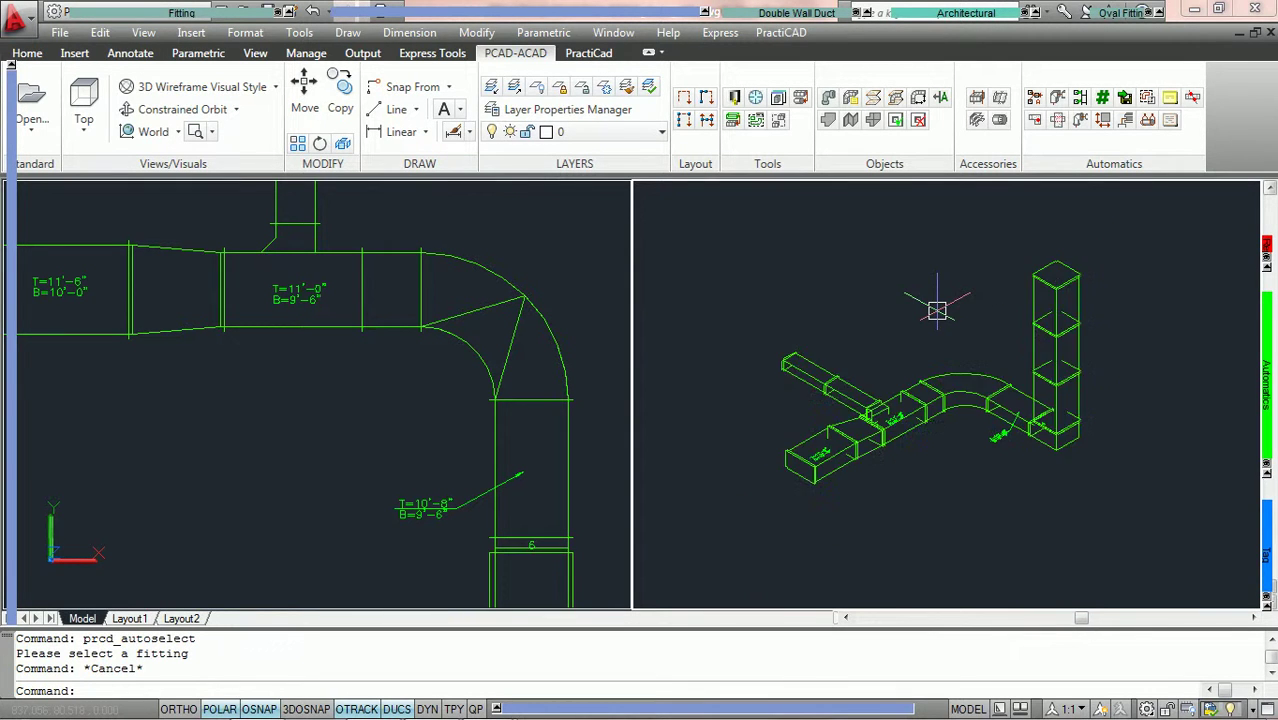
scroll(934, 303, "up", 1)
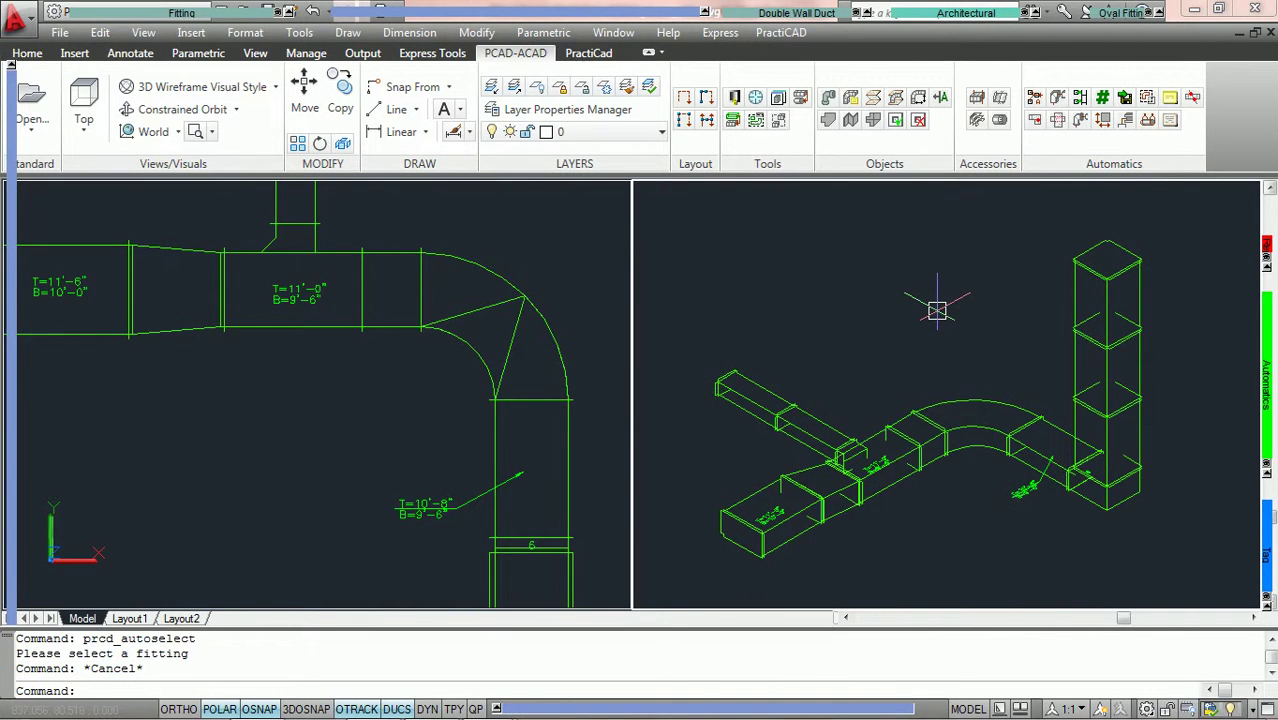
left_click(1147, 97)
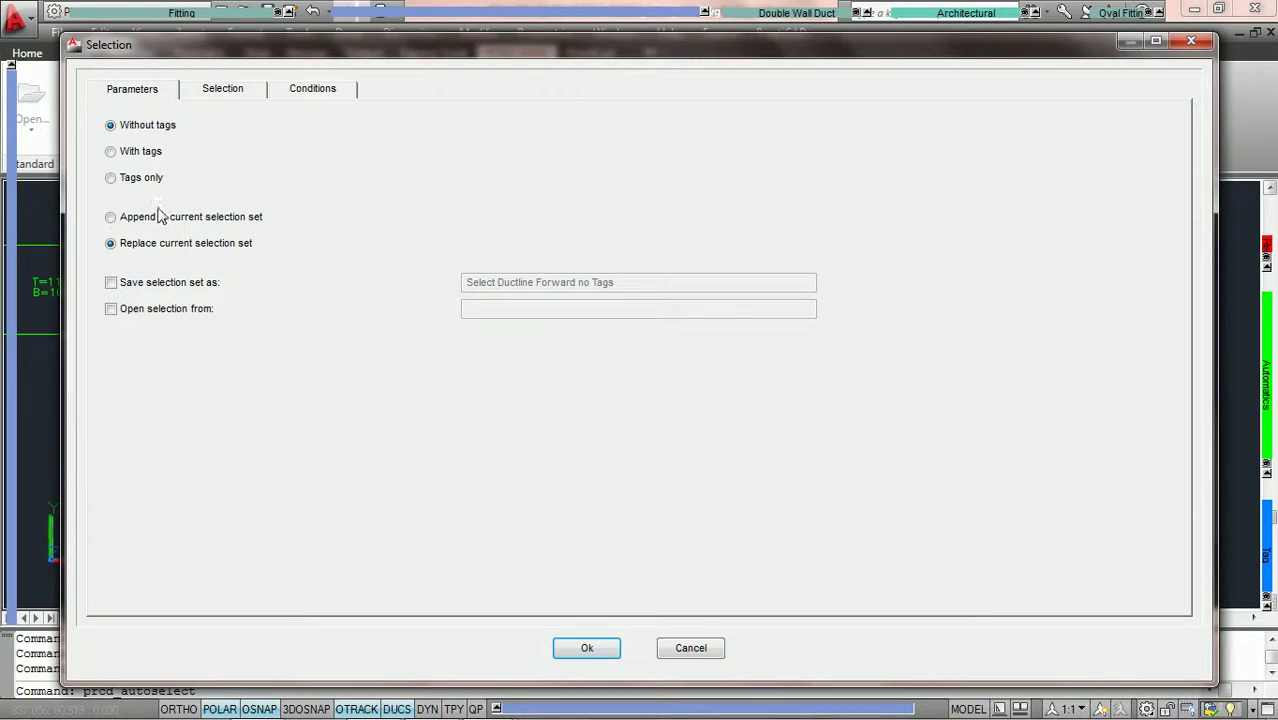
left_click(215, 92)
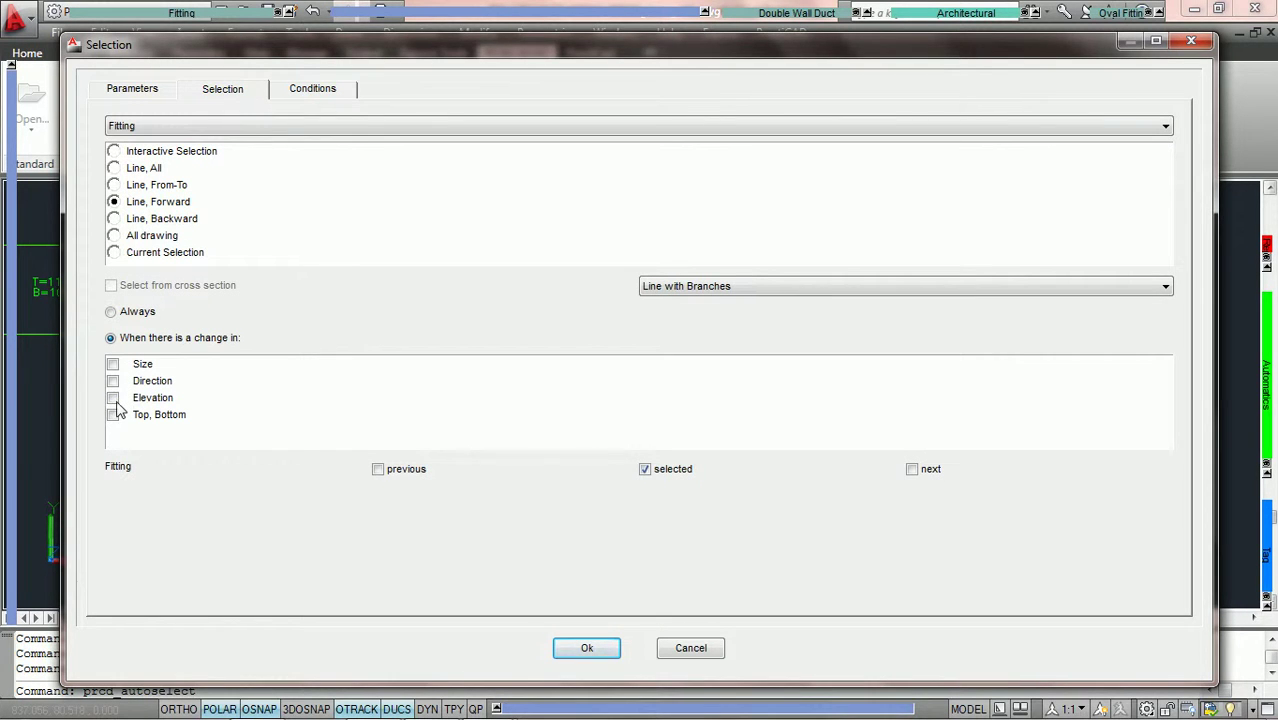
left_click(118, 419)
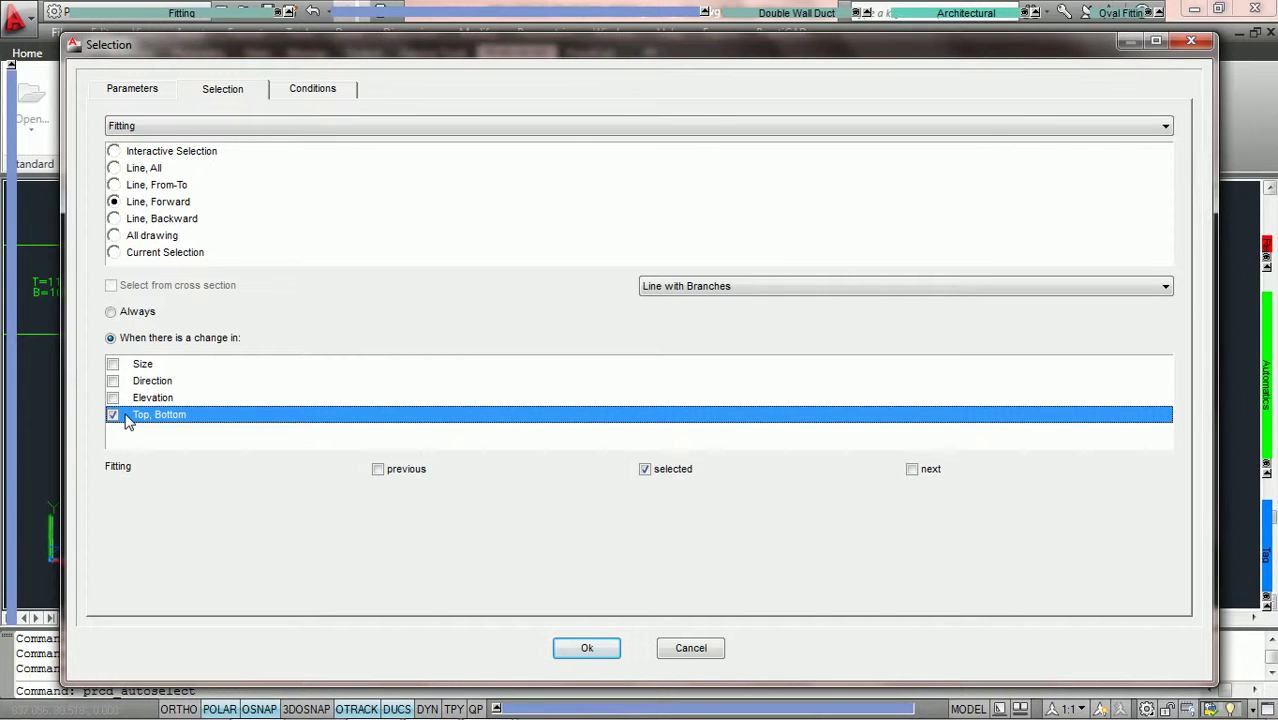
left_click(585, 650)
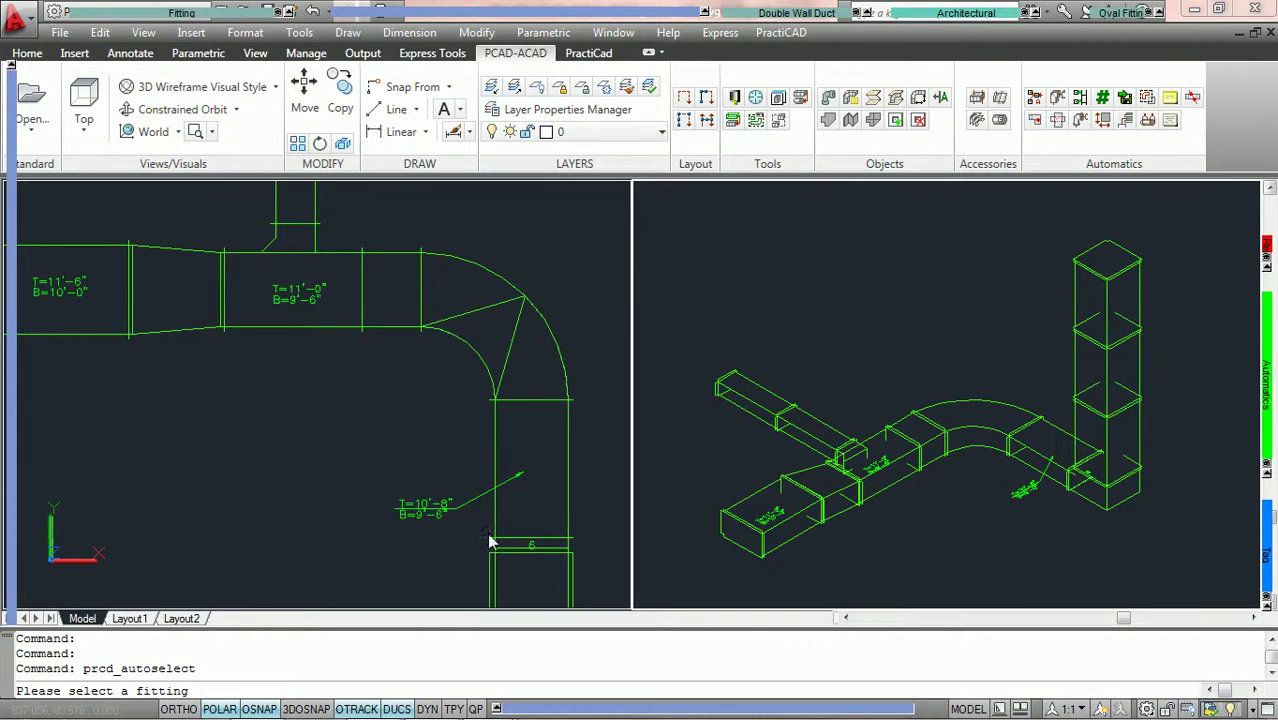
left_click(80, 333)
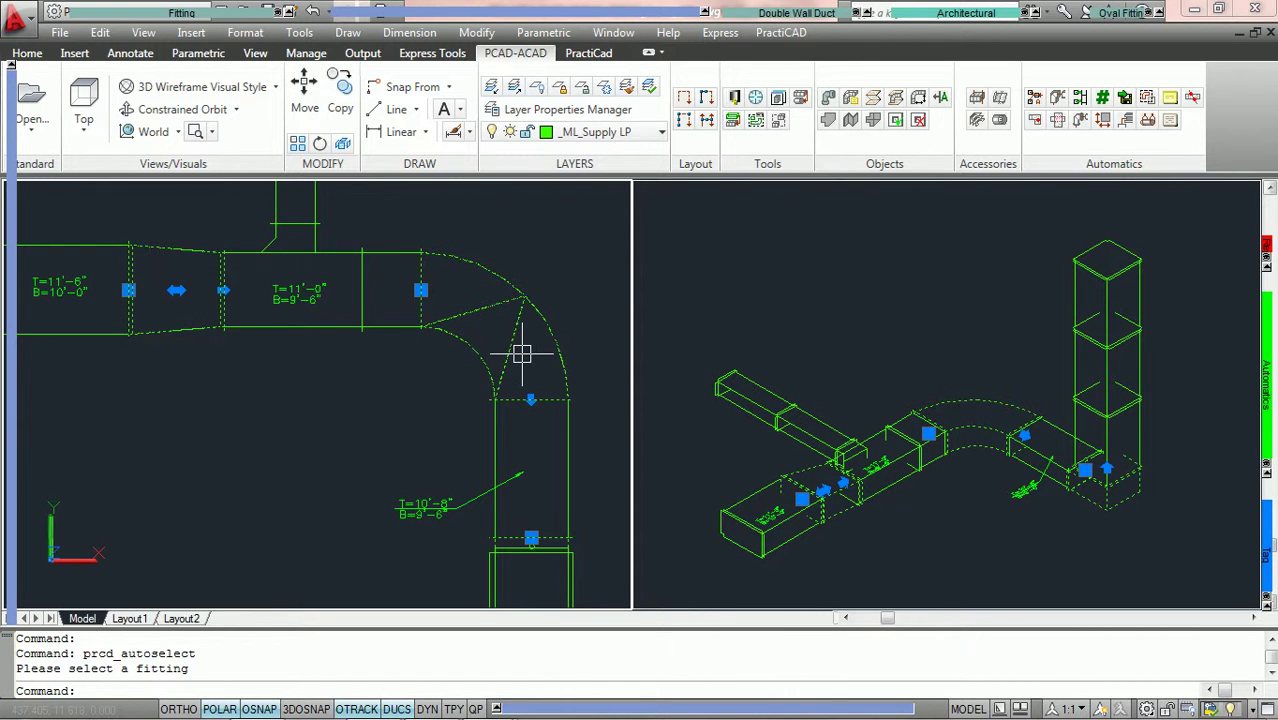
mouse_move(516, 343)
left_click(518, 287)
key("Escape")
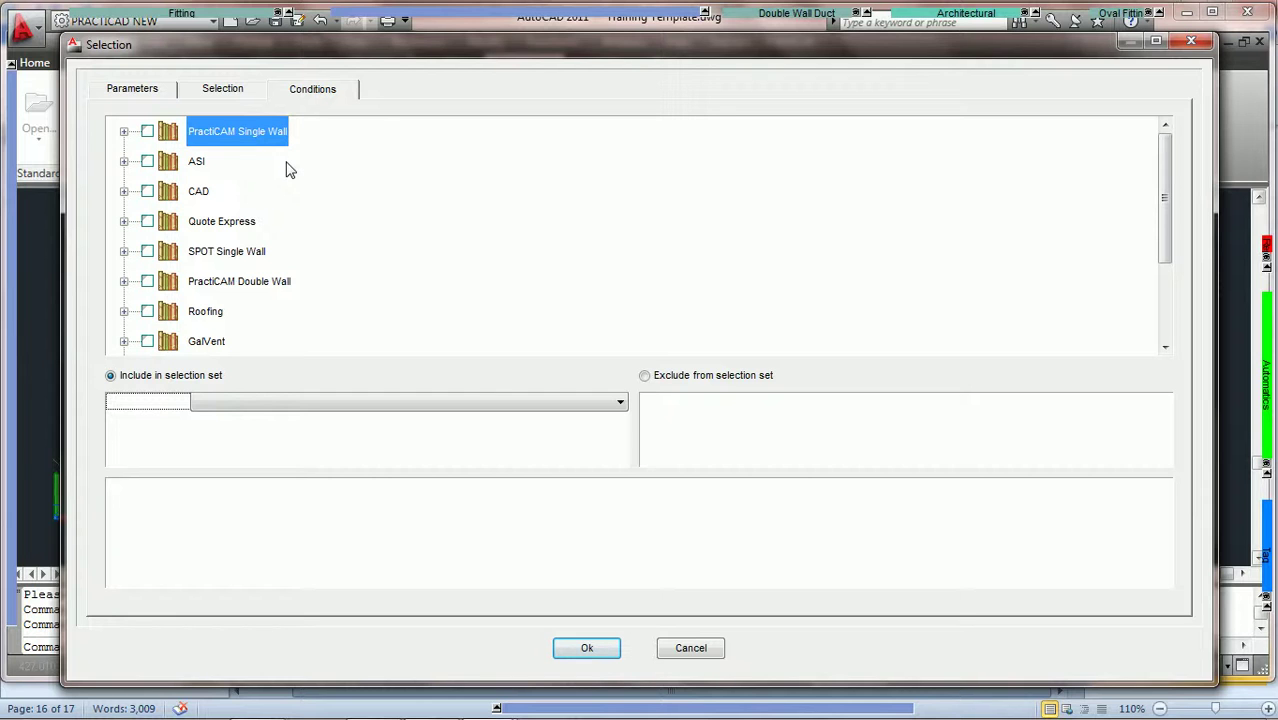
Restrict the Line, Forward selection to include only PractiCAM Single Wall rectangular Transition and Elbow fittings
left_click(228, 92)
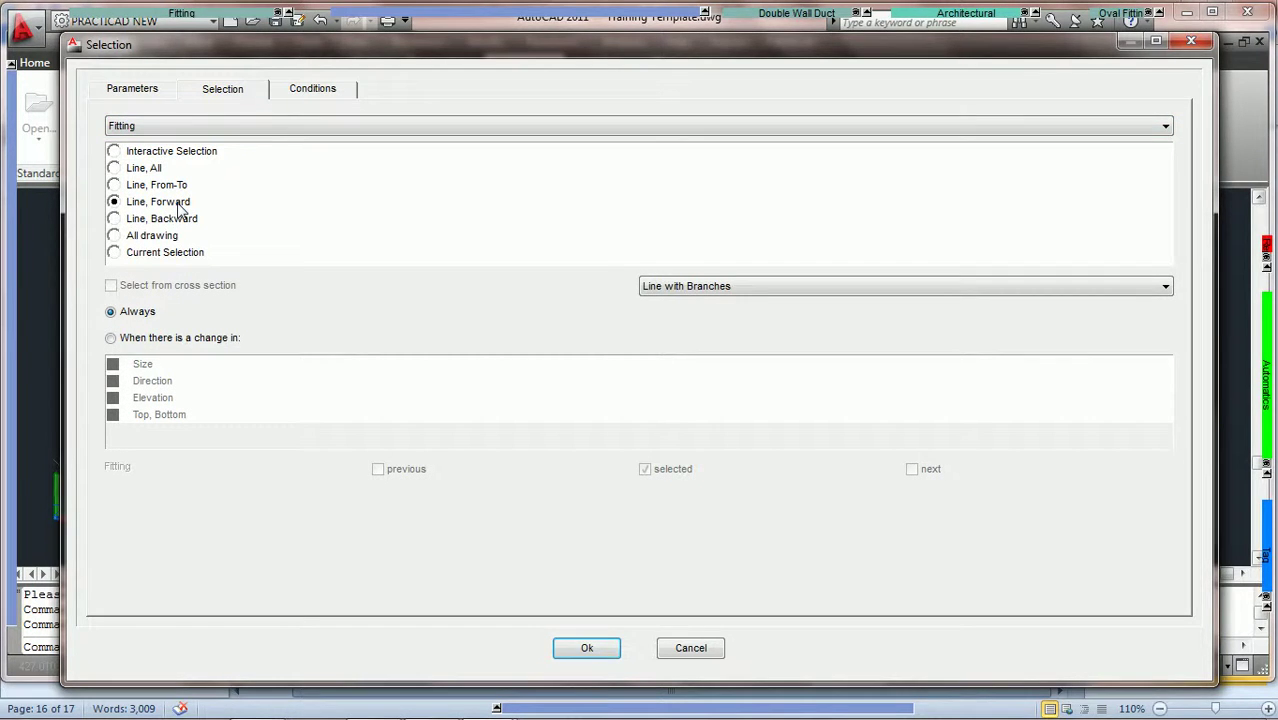
left_click(318, 92)
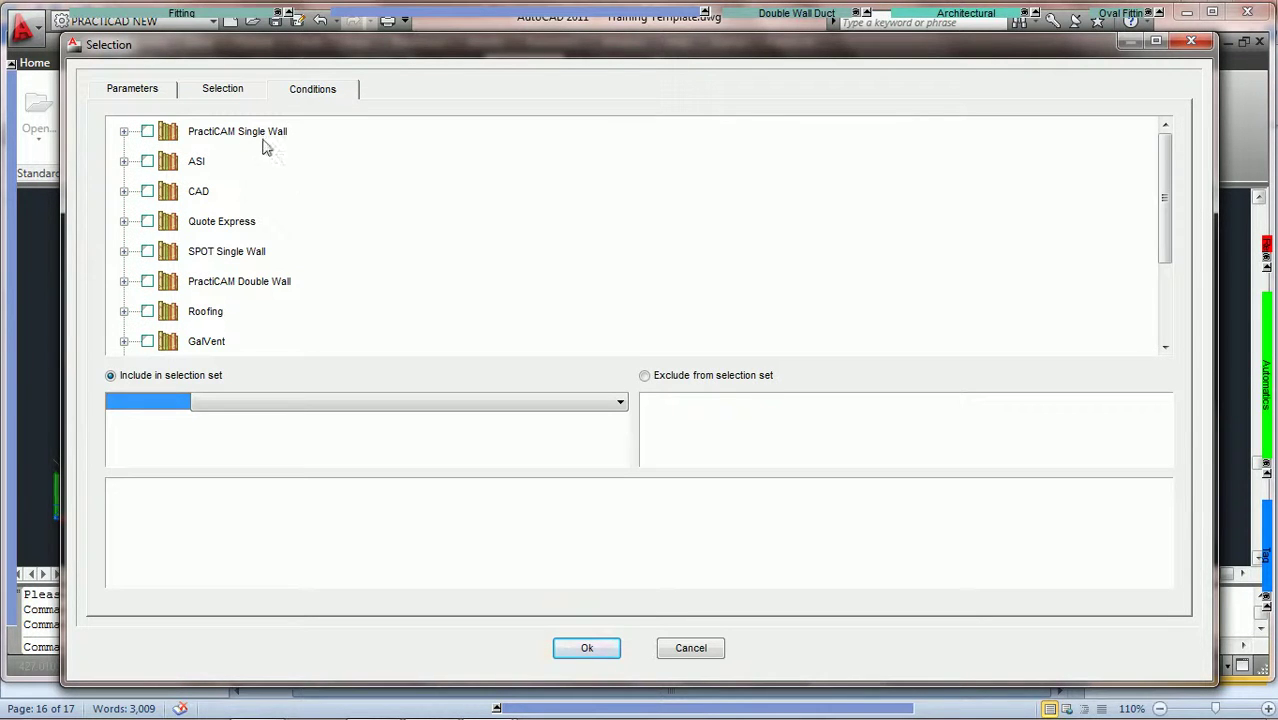
left_click(124, 132)
left_click(157, 162)
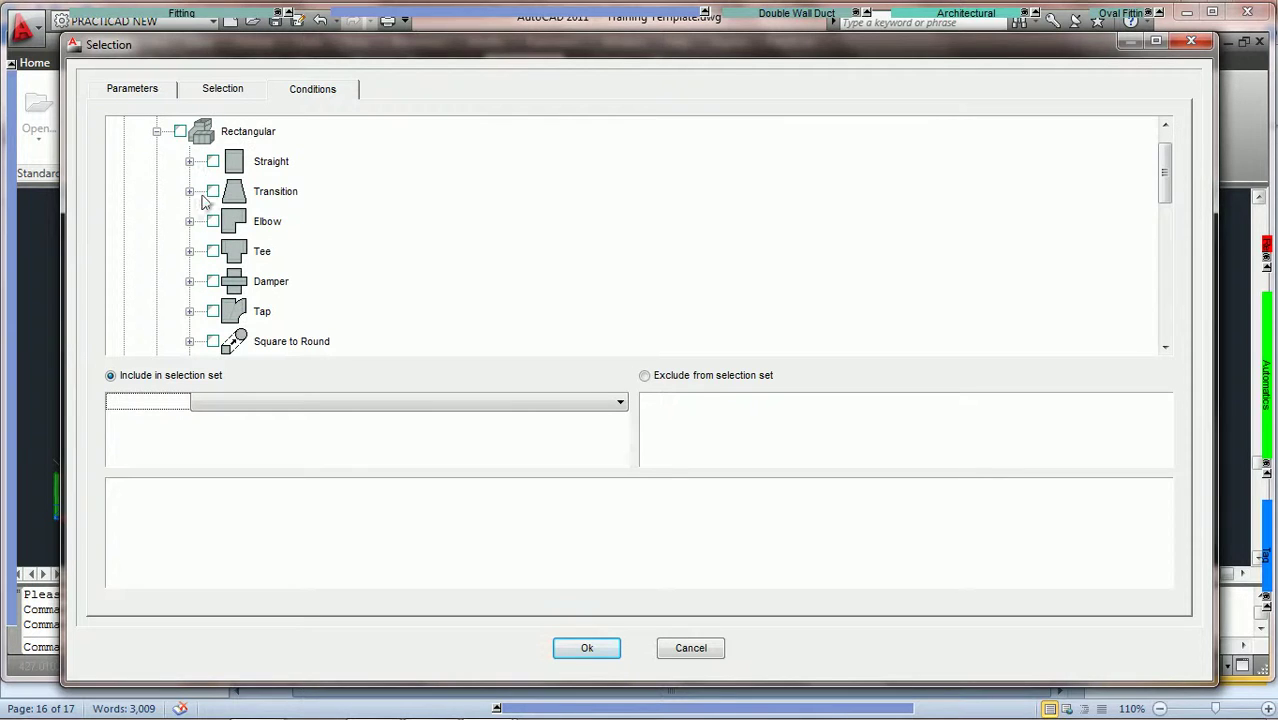
left_click(212, 191)
left_click(213, 221)
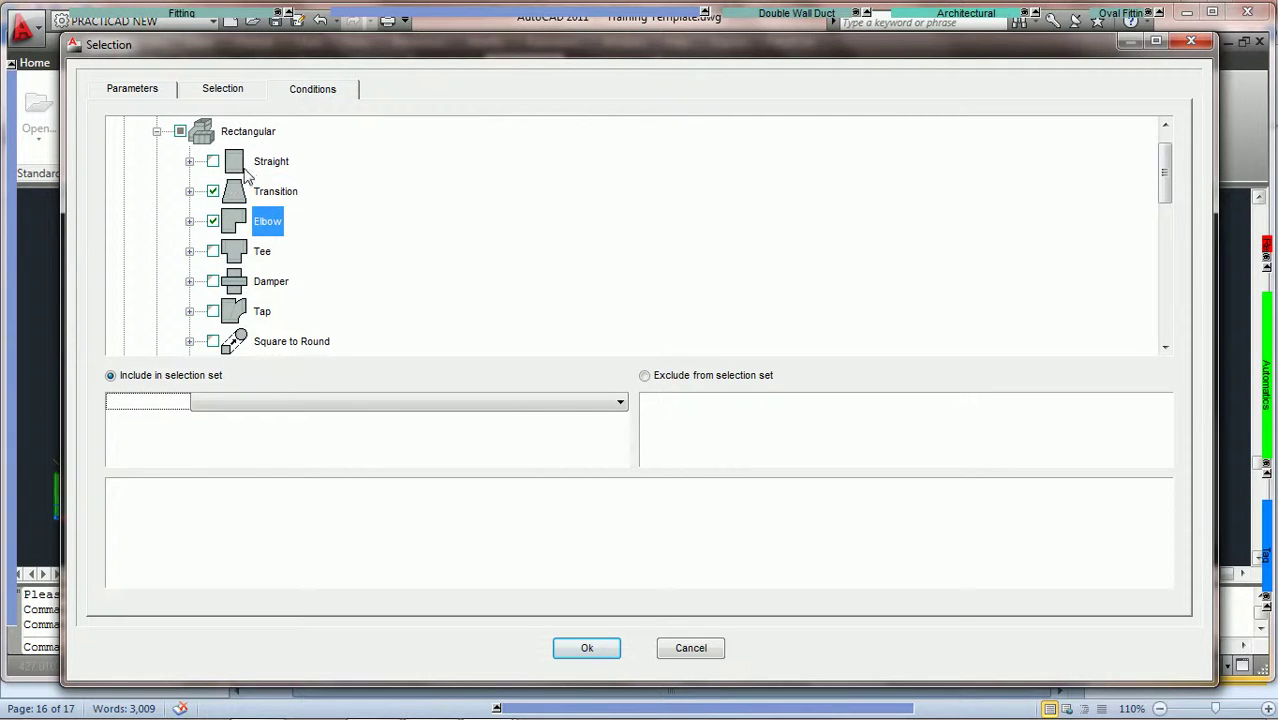
left_click(189, 161)
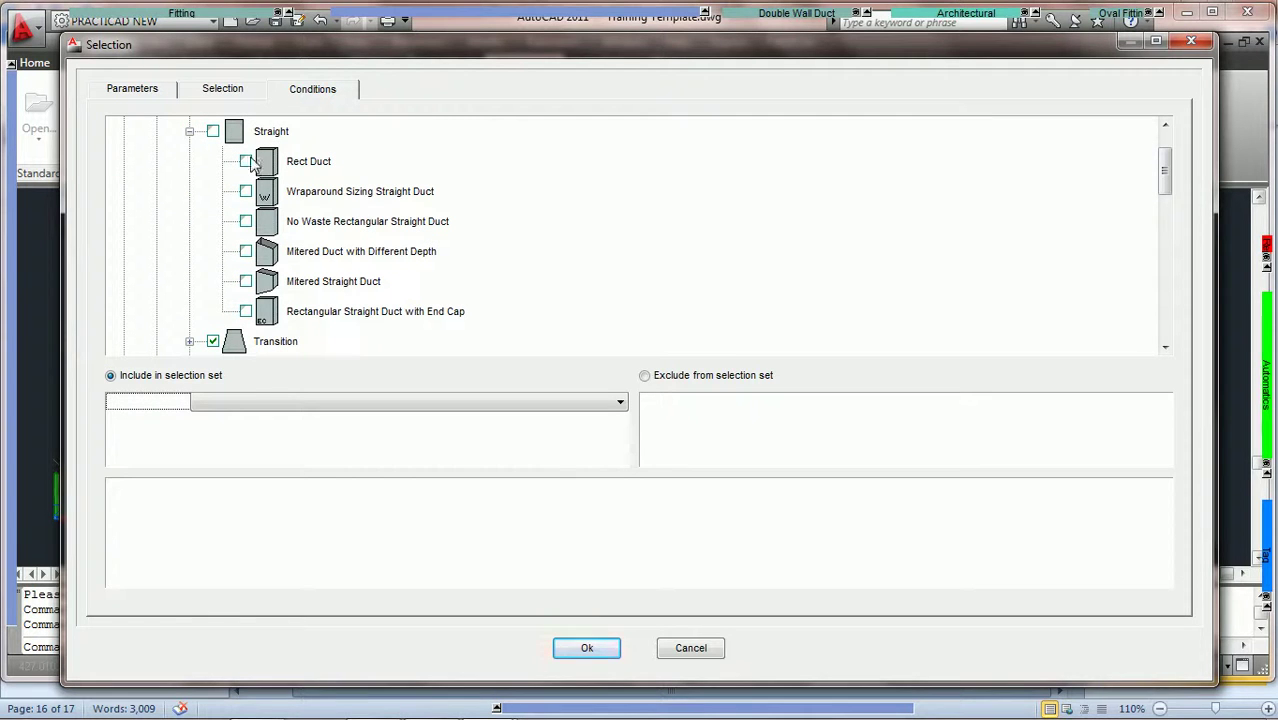
left_click(189, 132)
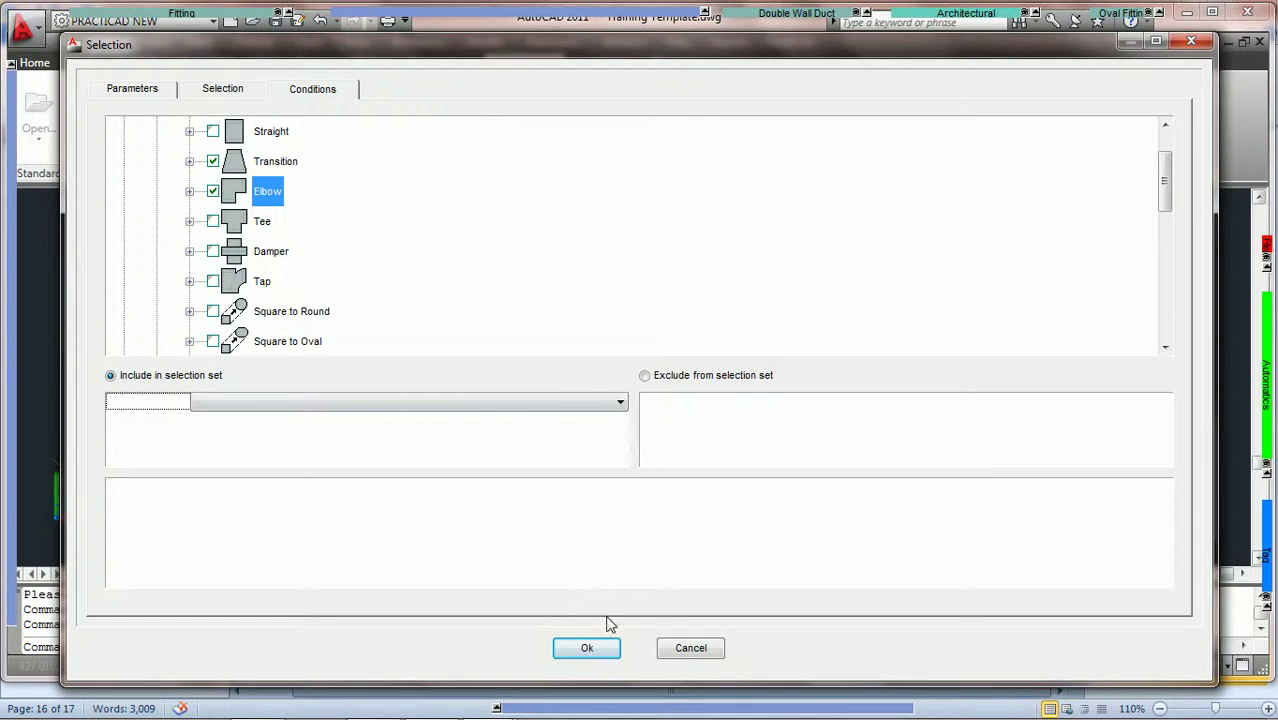
Apply the Transition and Elbow conditions and select the matching fittings forward of the first duct piece
left_click(586, 650)
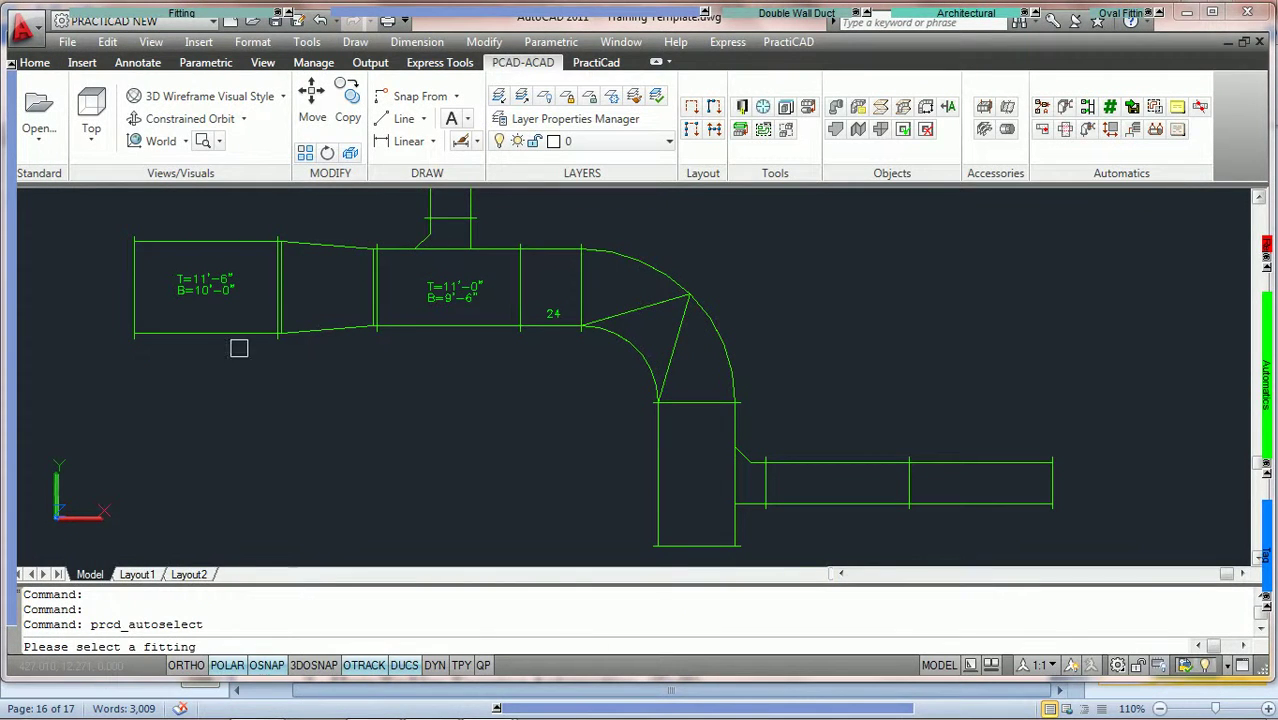
left_click(191, 333)
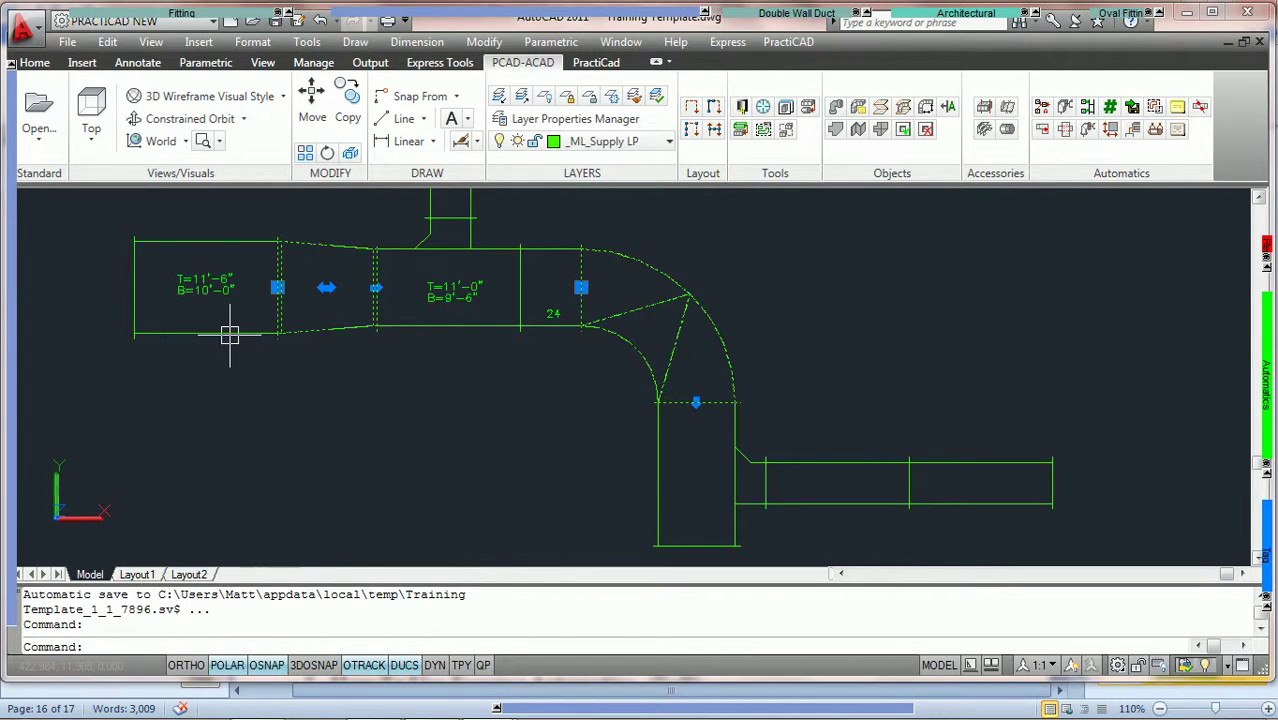
left_click(189, 334)
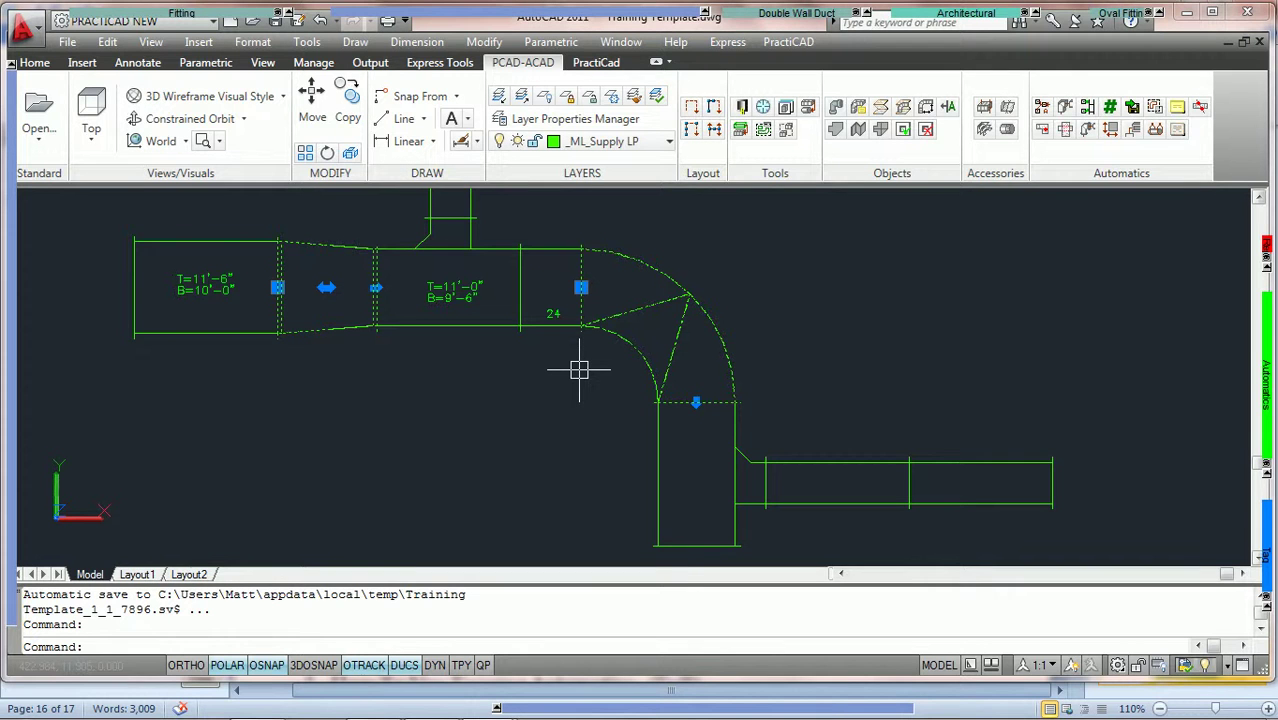
Restrict a new Line, Forward AutoSelect to include only PractiCAM Single Wall rectangular Straight fittings
key("Return")
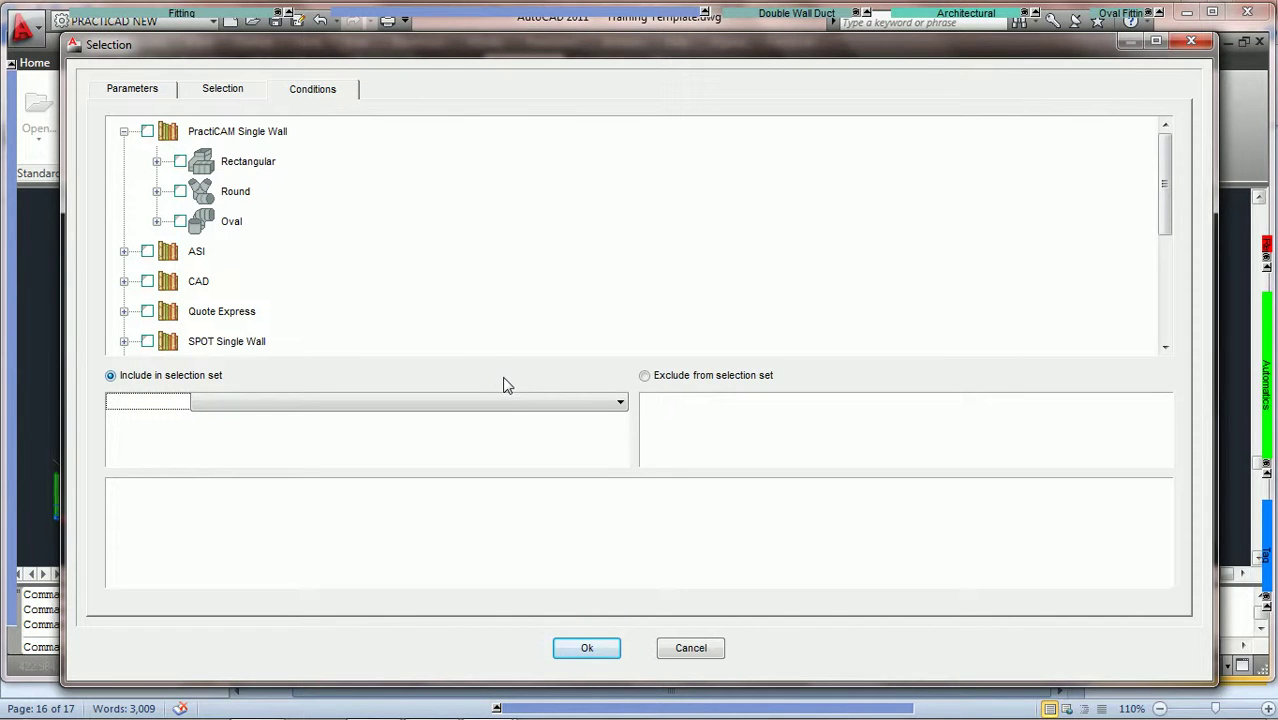
left_click(218, 96)
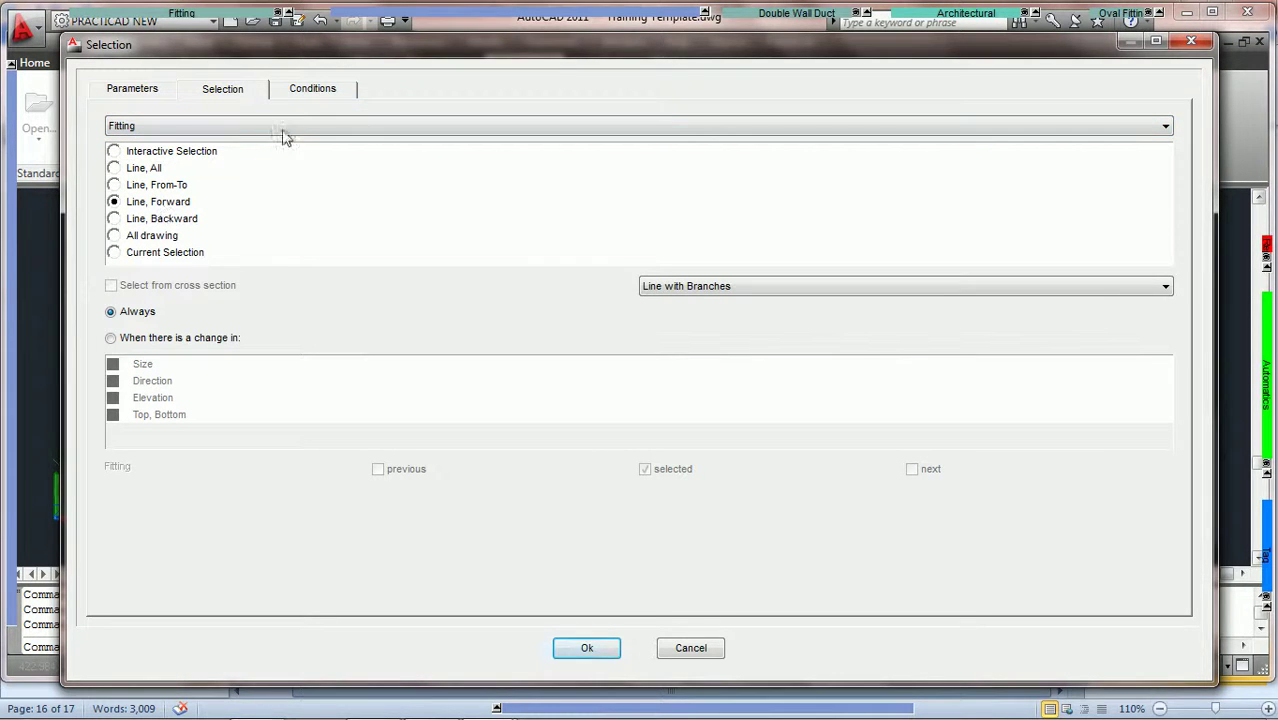
left_click(303, 89)
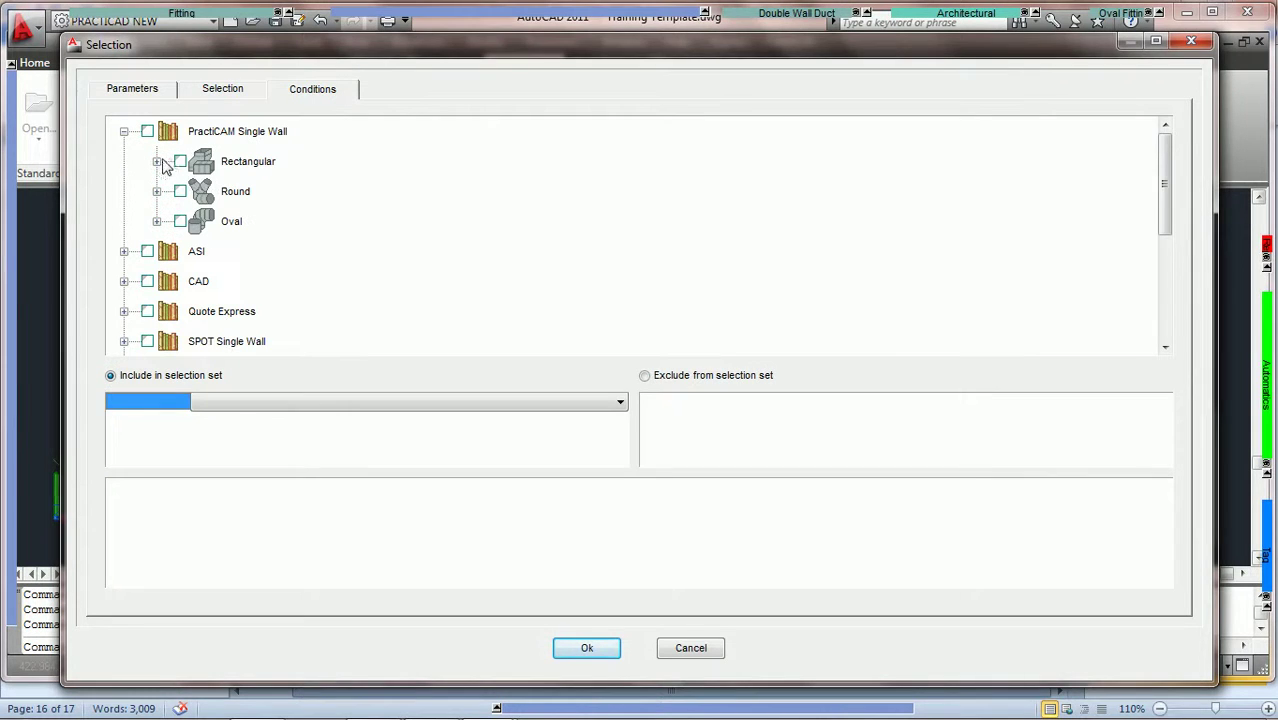
left_click(158, 164)
left_click(272, 162)
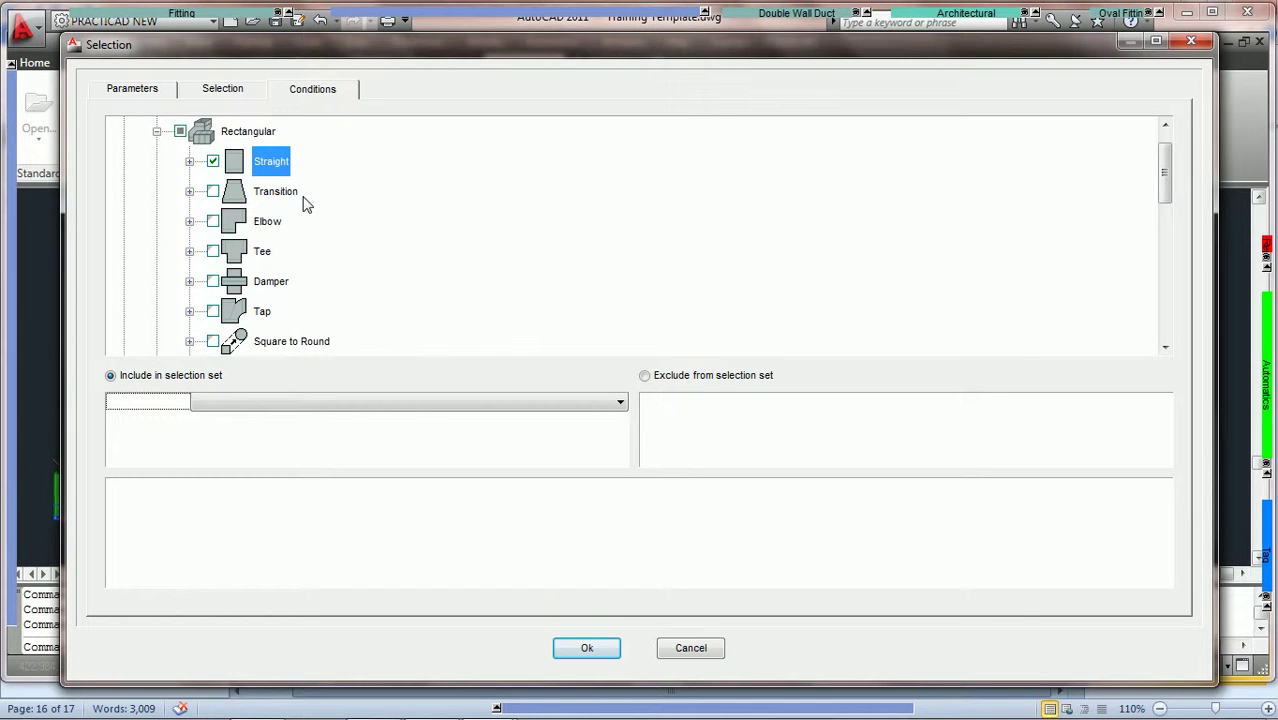
left_click(189, 161)
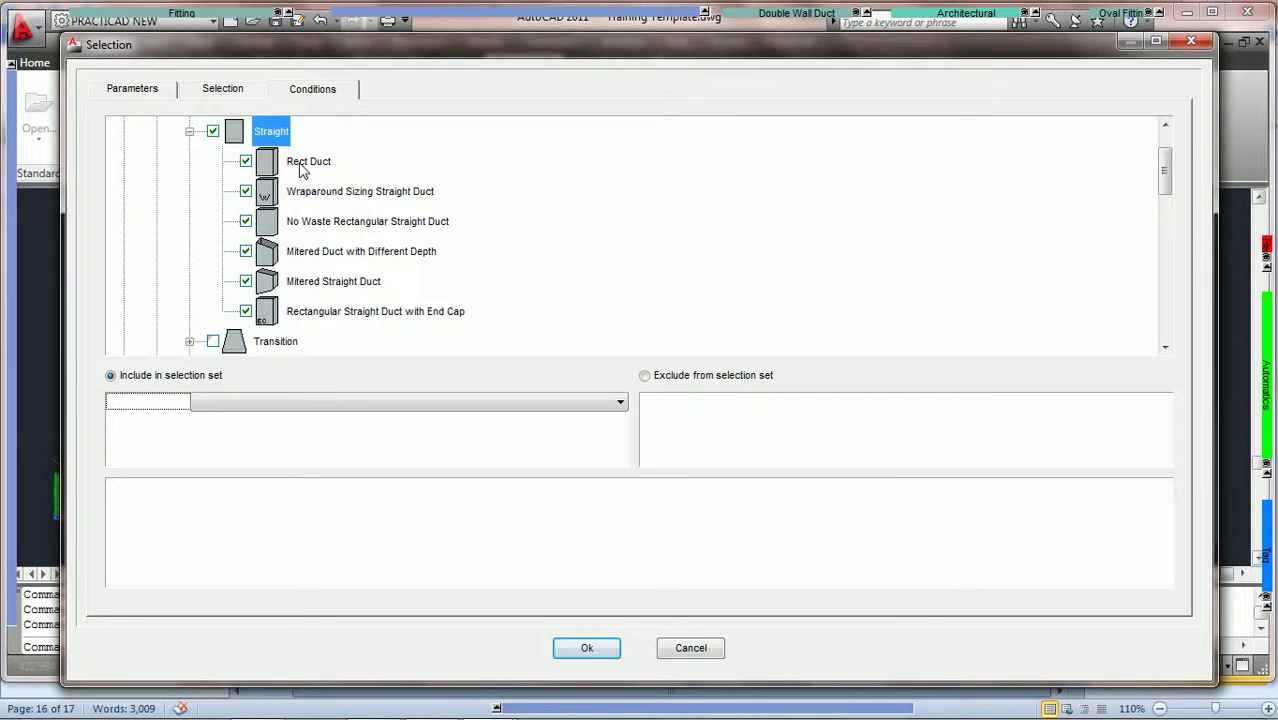
left_click(189, 132)
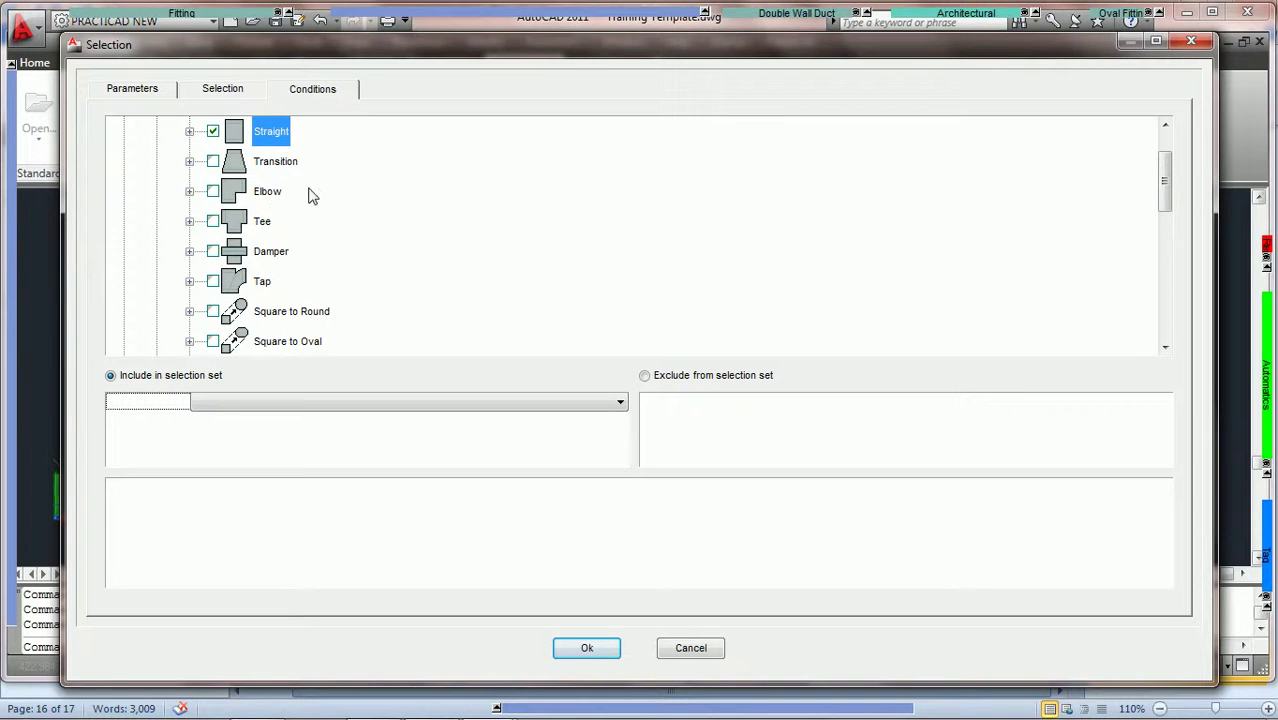
scroll(318, 219, "up", 1)
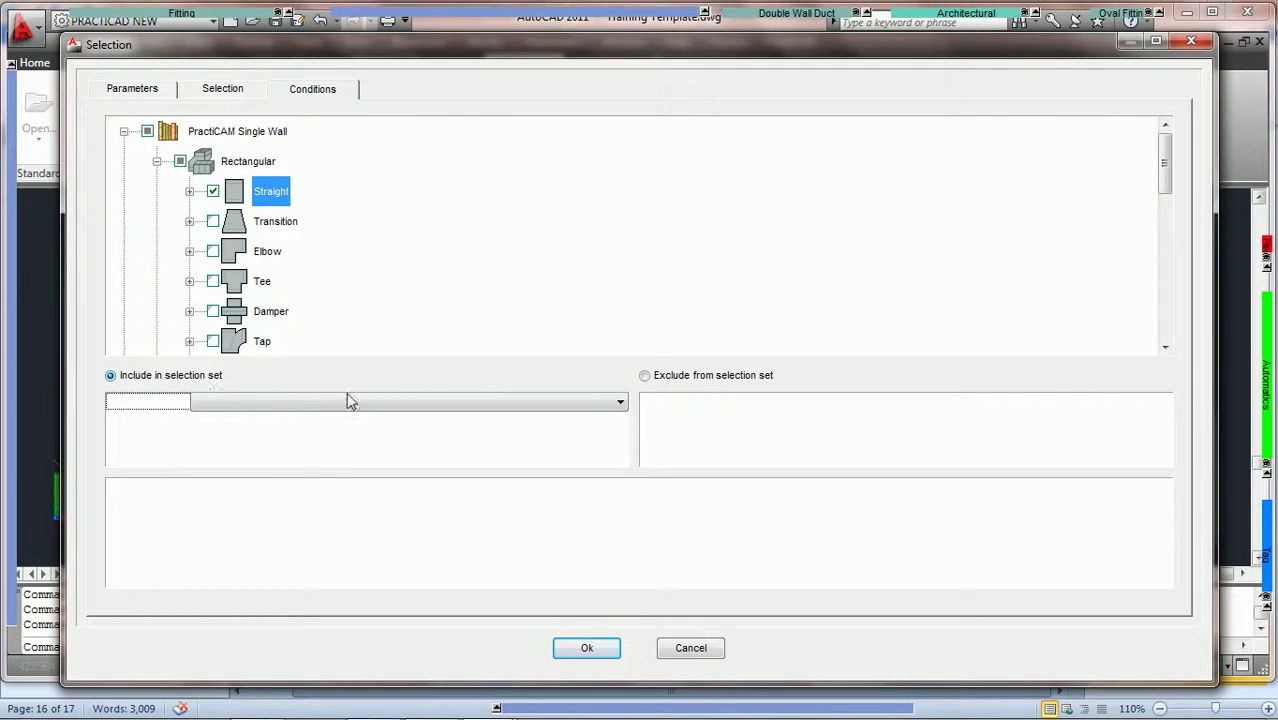
left_click(645, 377)
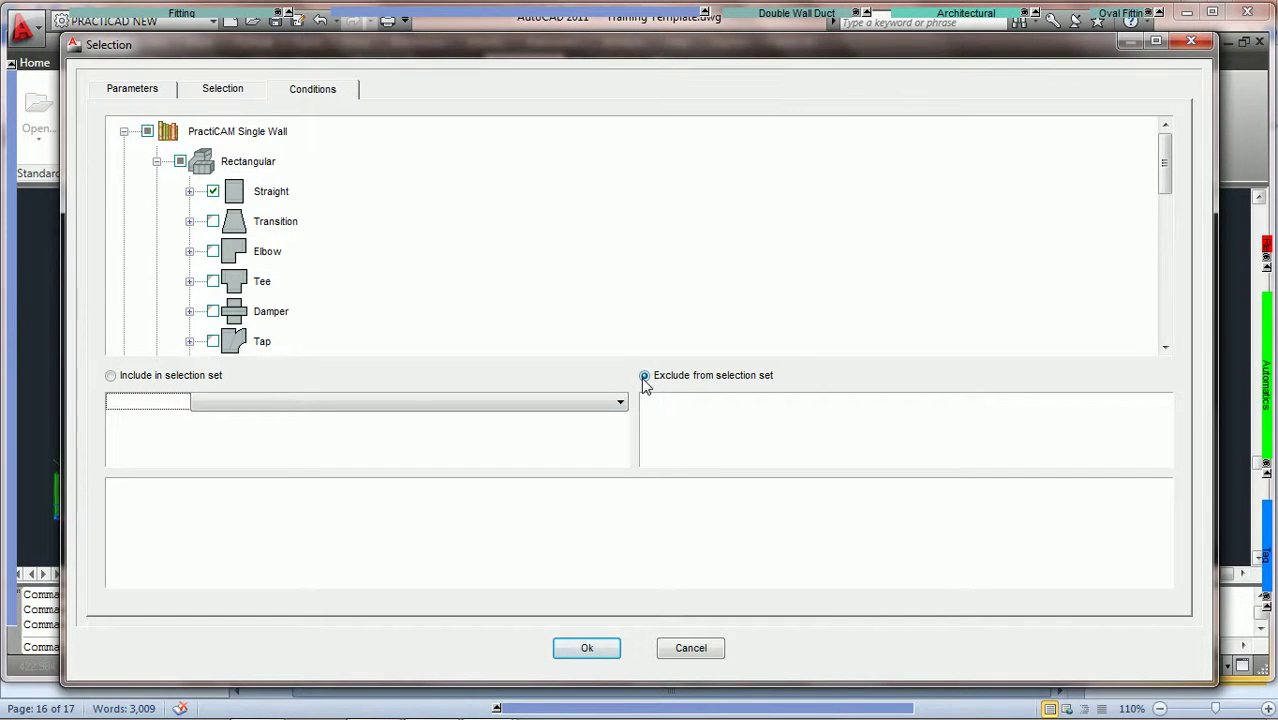
left_click(111, 377)
Add Length as a parameter condition for the included Straight fittings
left_click(603, 410)
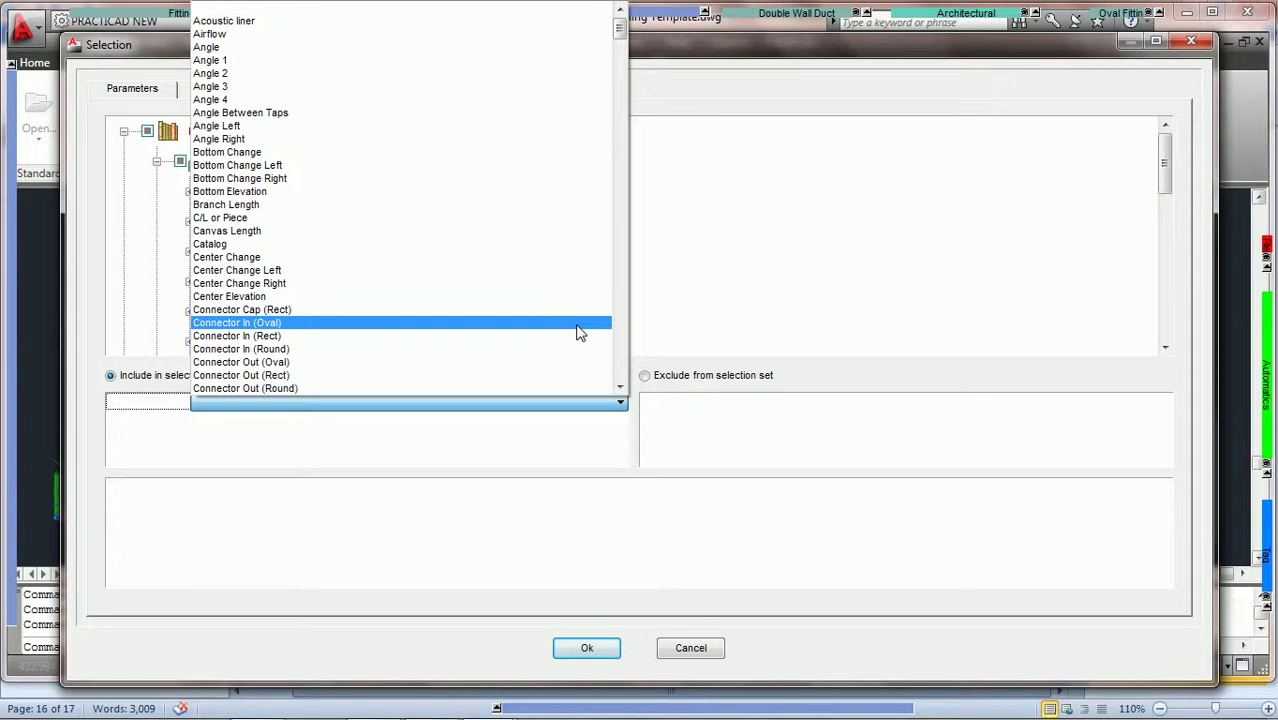
key("l")
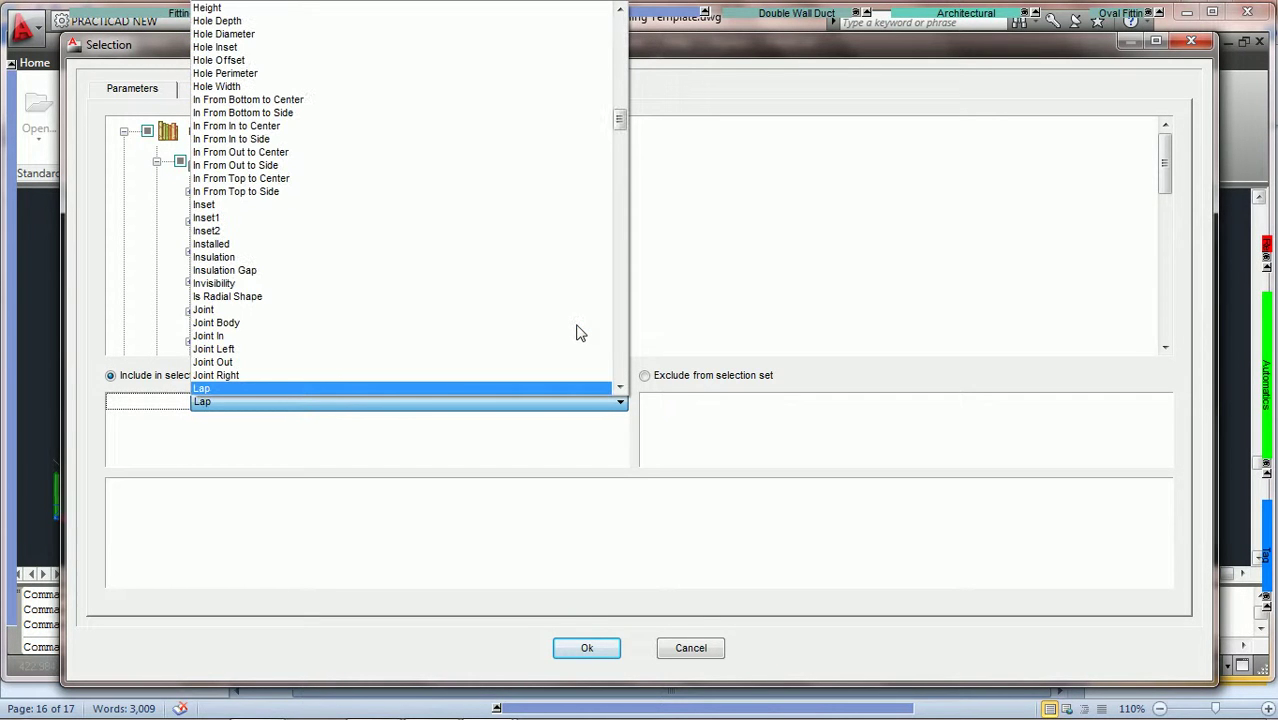
left_click(621, 387)
left_click(621, 387)
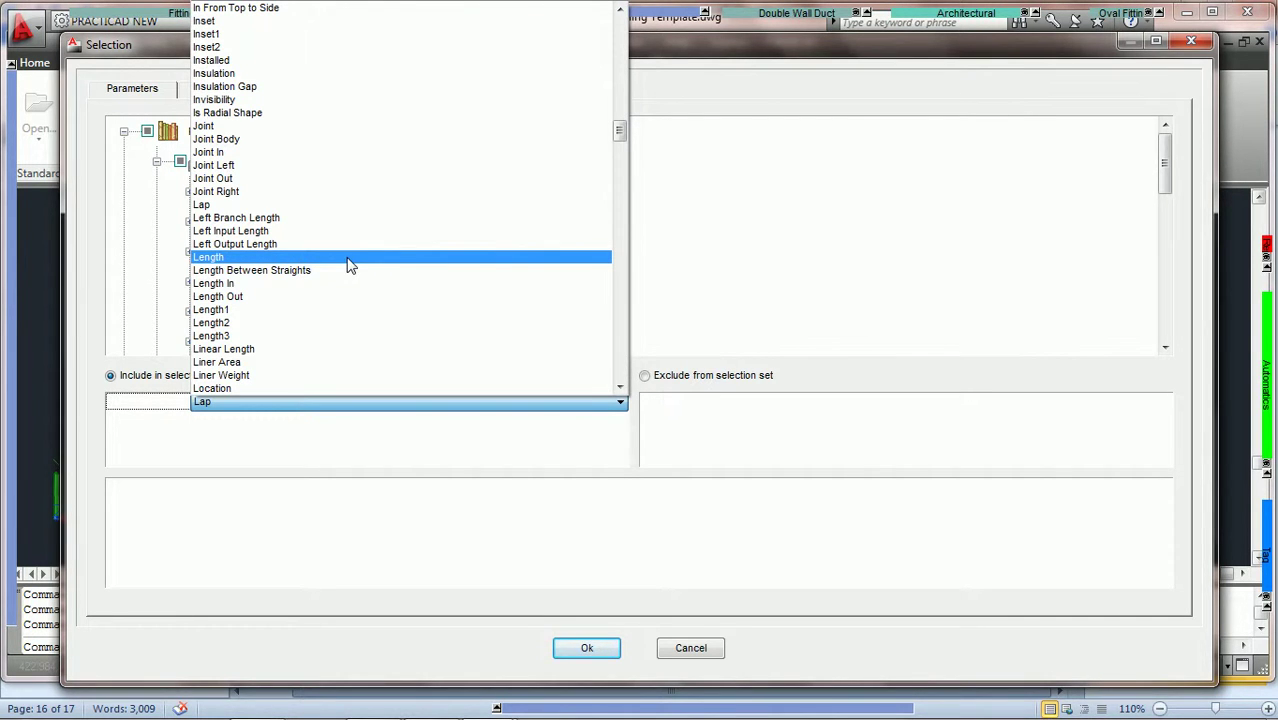
left_click(265, 259)
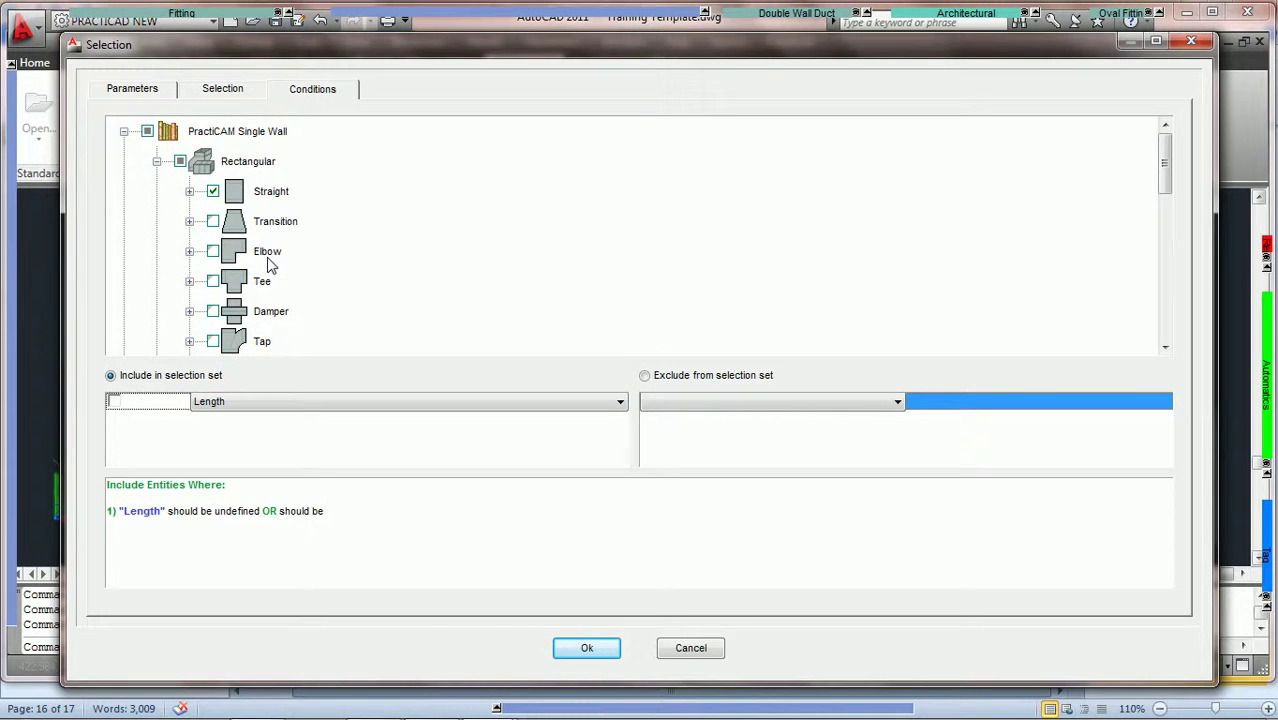
Require the Length condition to be defined and greater than 24
left_click(846, 406)
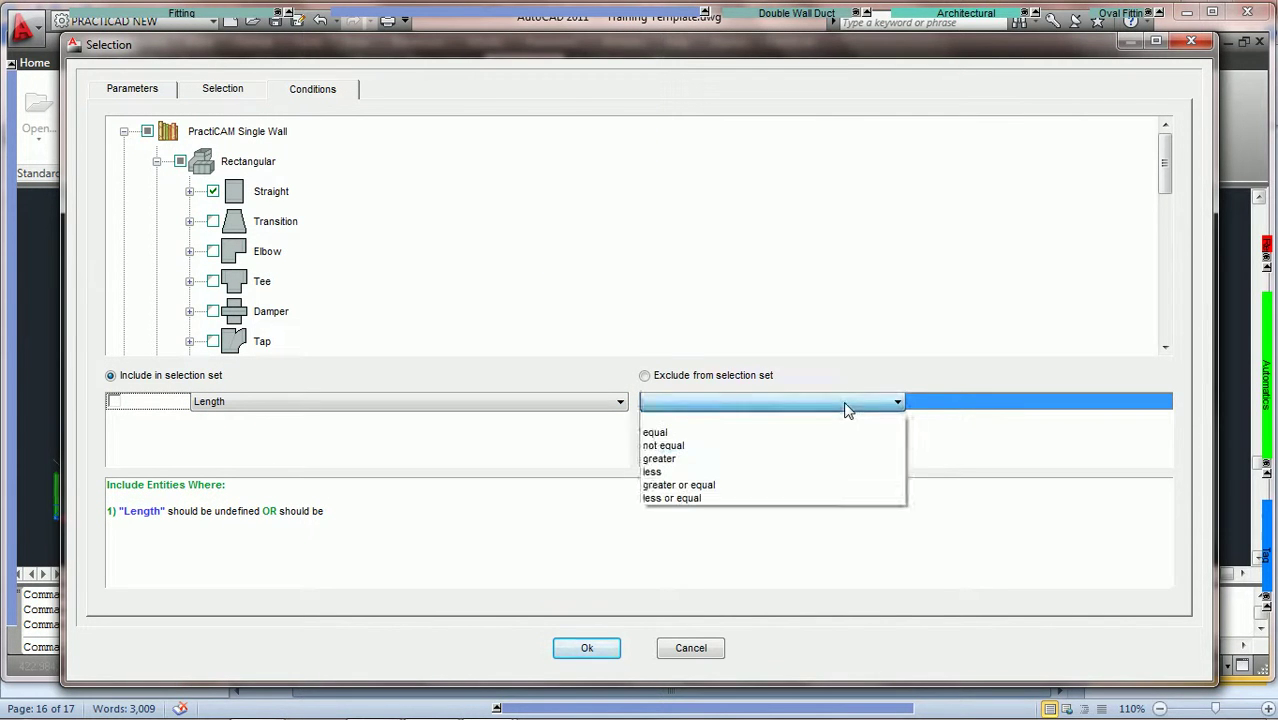
left_click(781, 460)
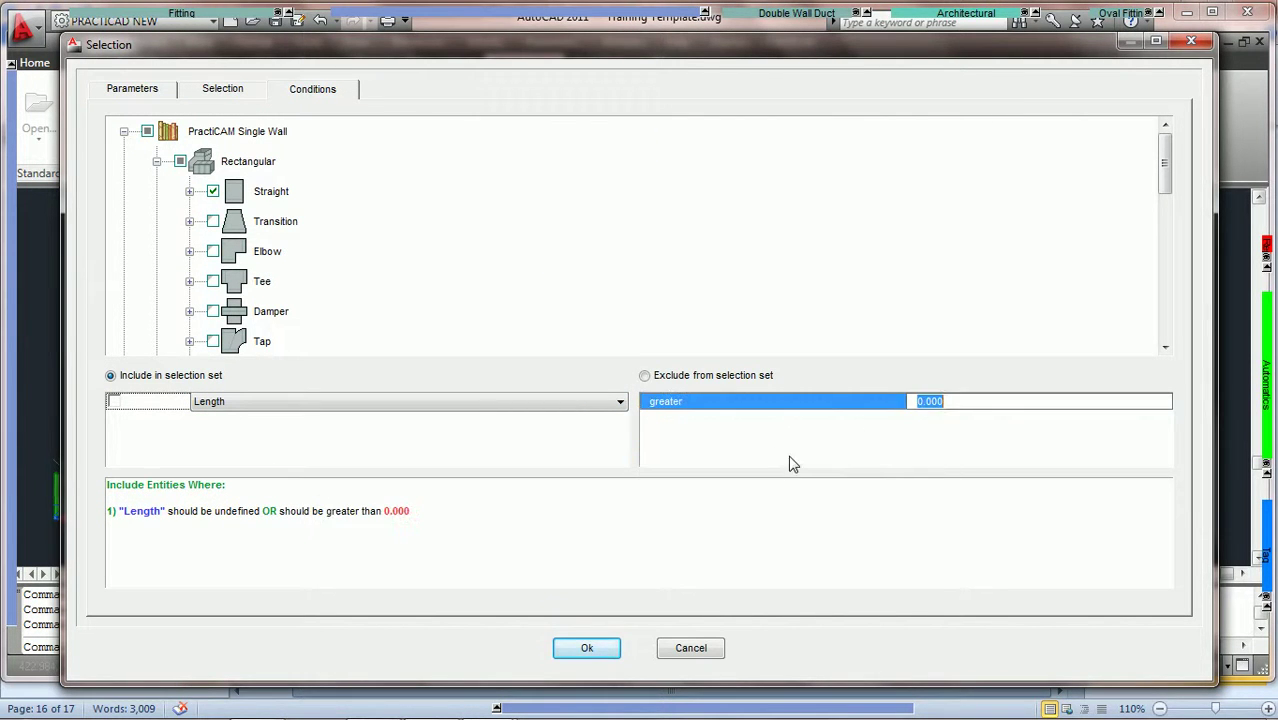
type("2")
type("4")
left_click(115, 401)
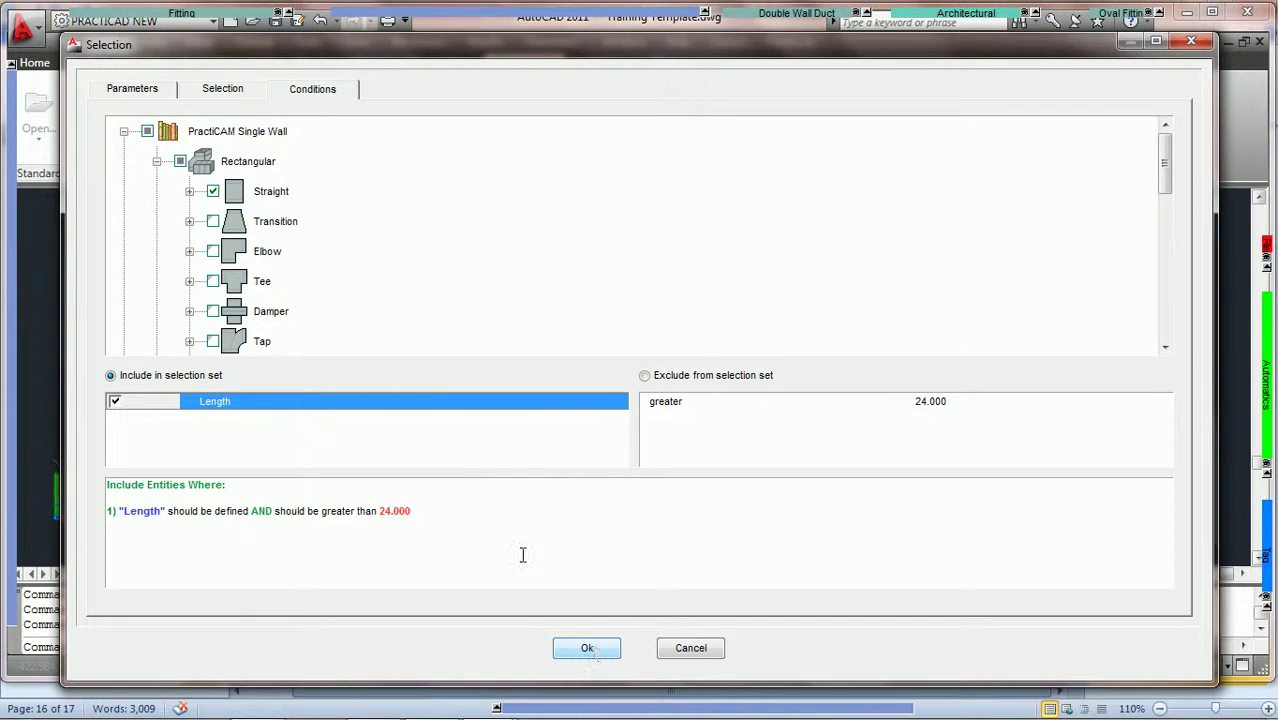
Apply the Straight and Length conditions forward of the first duct piece and check the selection around the 24-inch piece
left_click(244, 94)
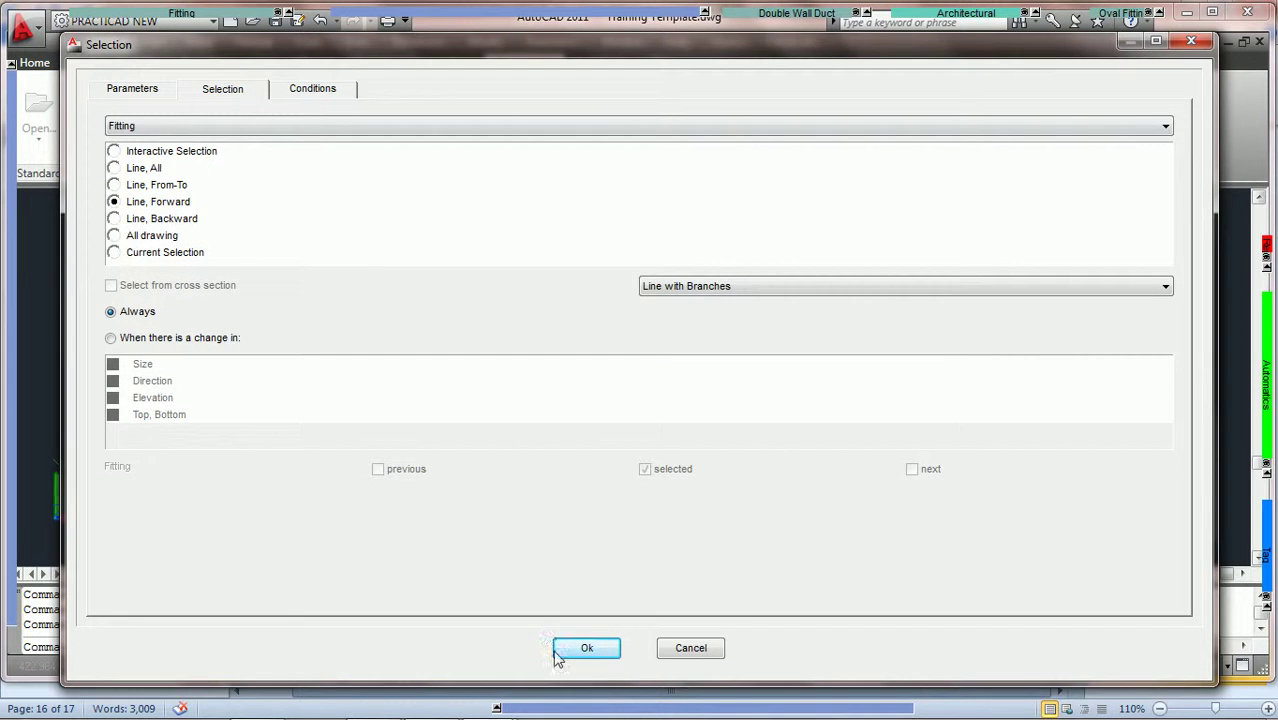
left_click(596, 652)
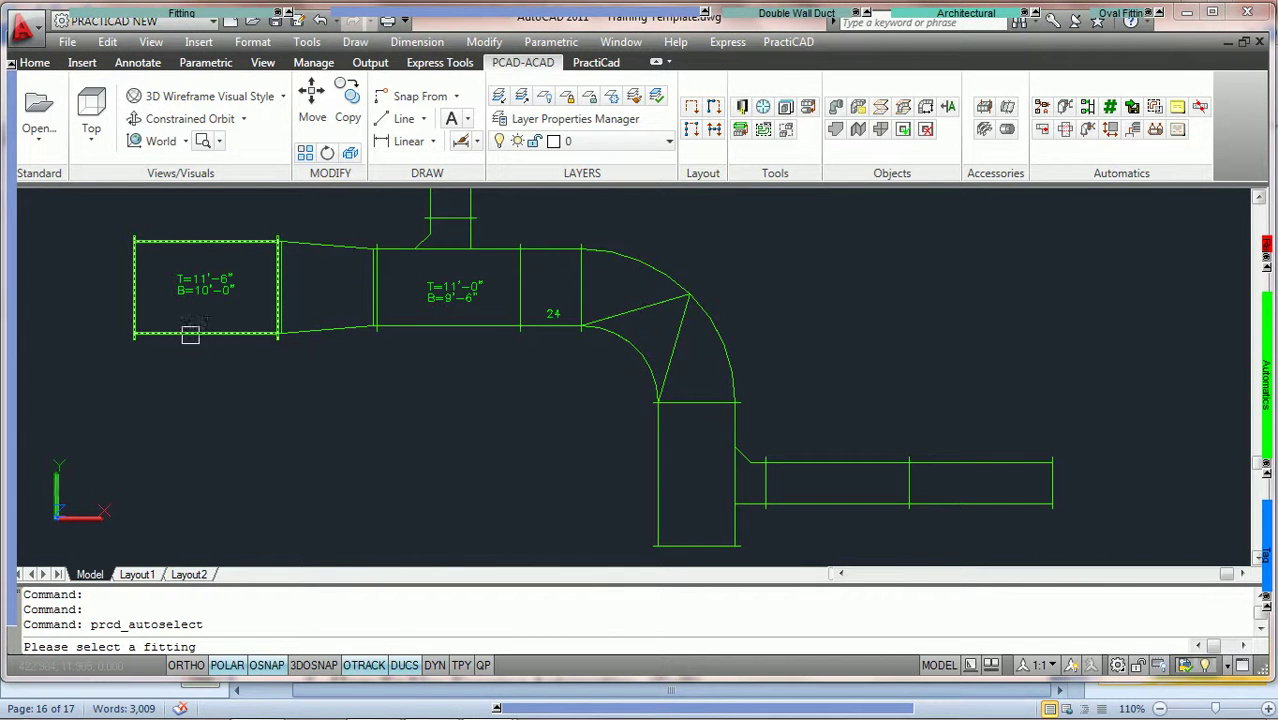
left_click(185, 335)
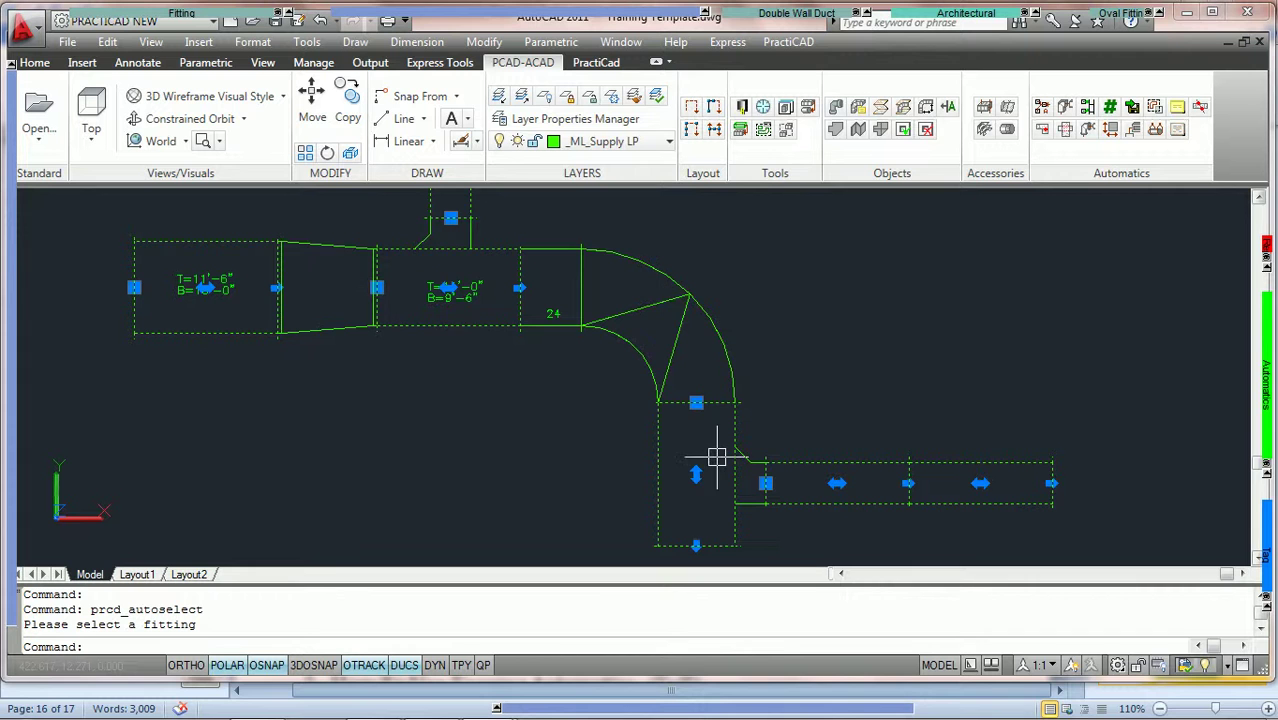
scroll(693, 432, "up", 3)
middle_click_drag(641, 235, 733, 448)
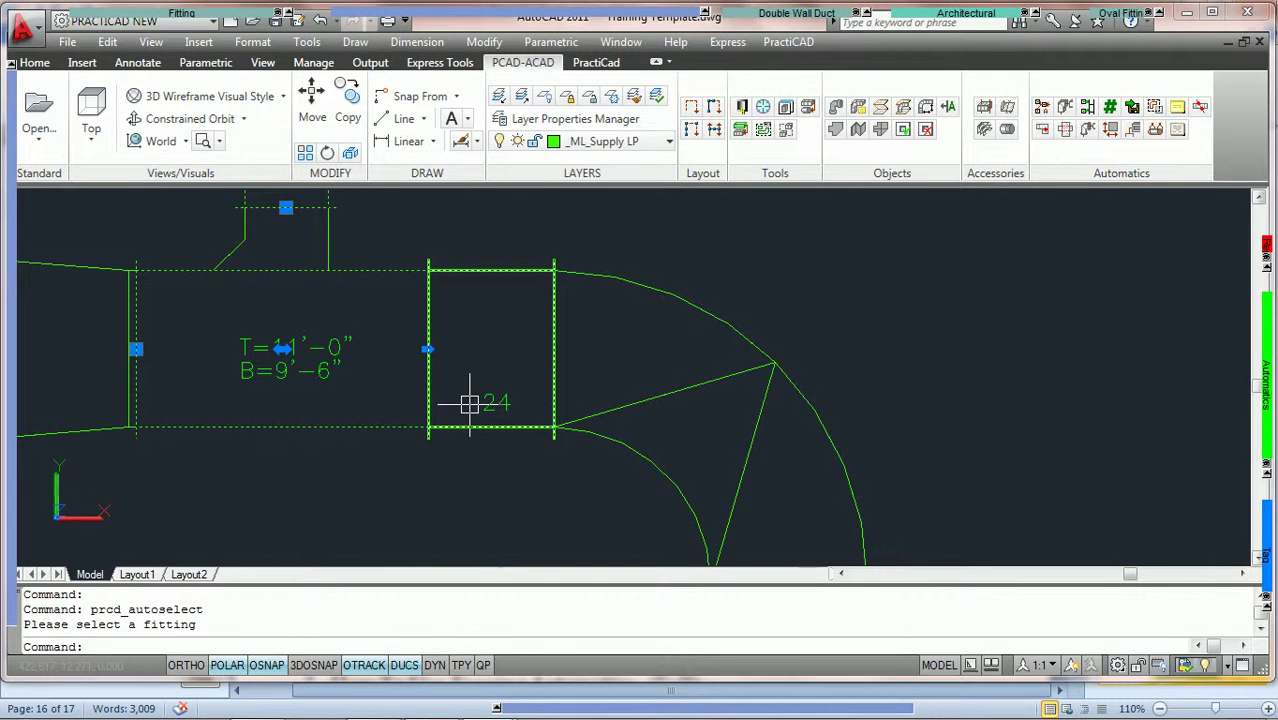
mouse_move(478, 418)
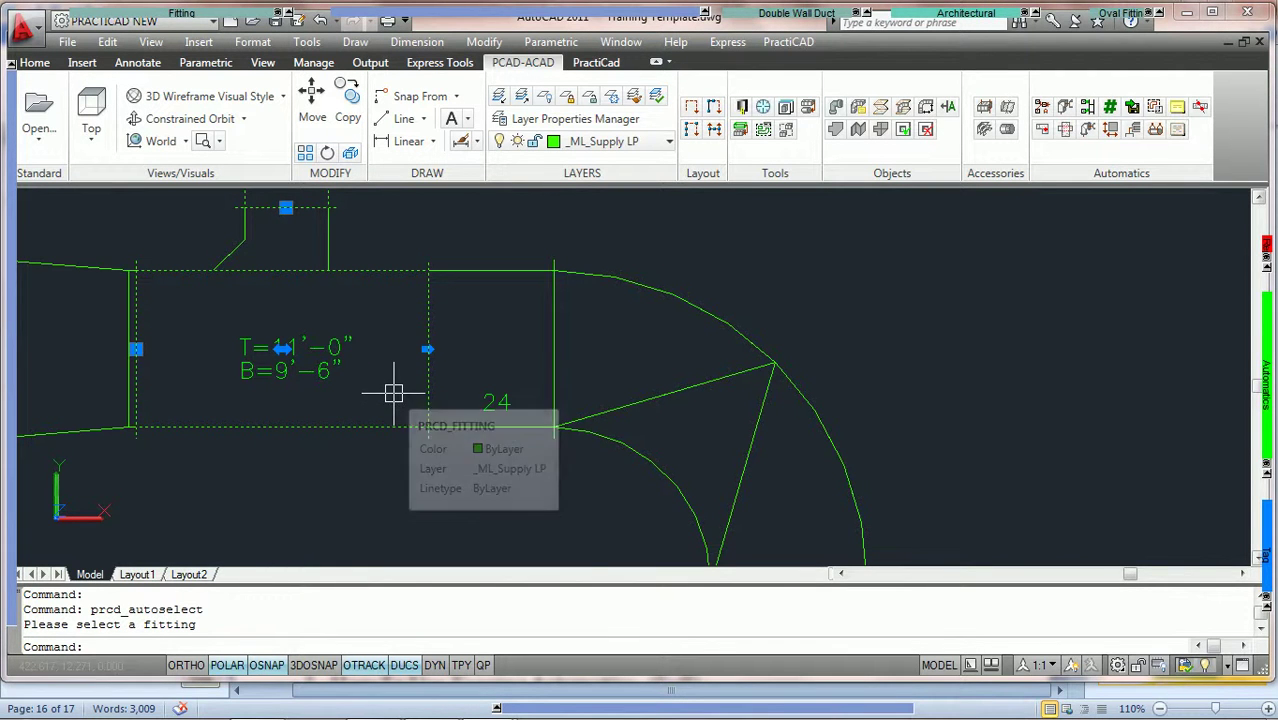
scroll(393, 393, "down", 4)
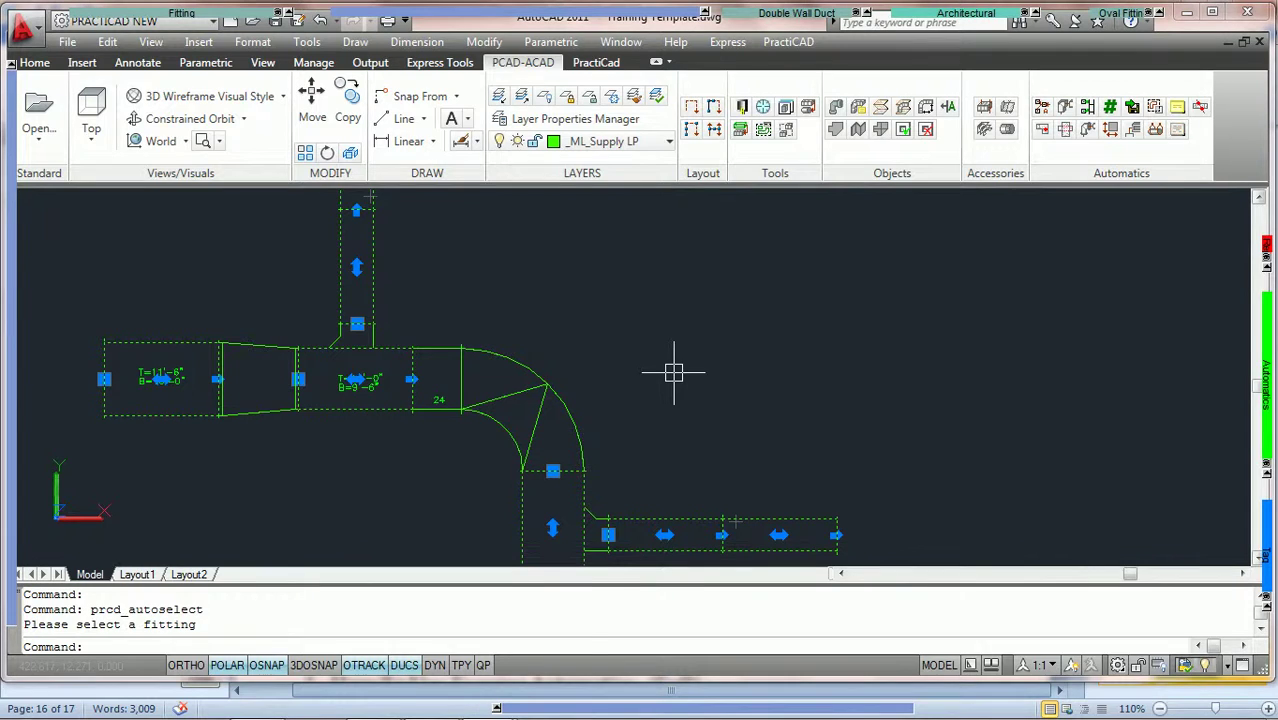
Set up a Line, Forward fitting selection without tags that includes all PractiCAM Single Wall fittings
key("Return")
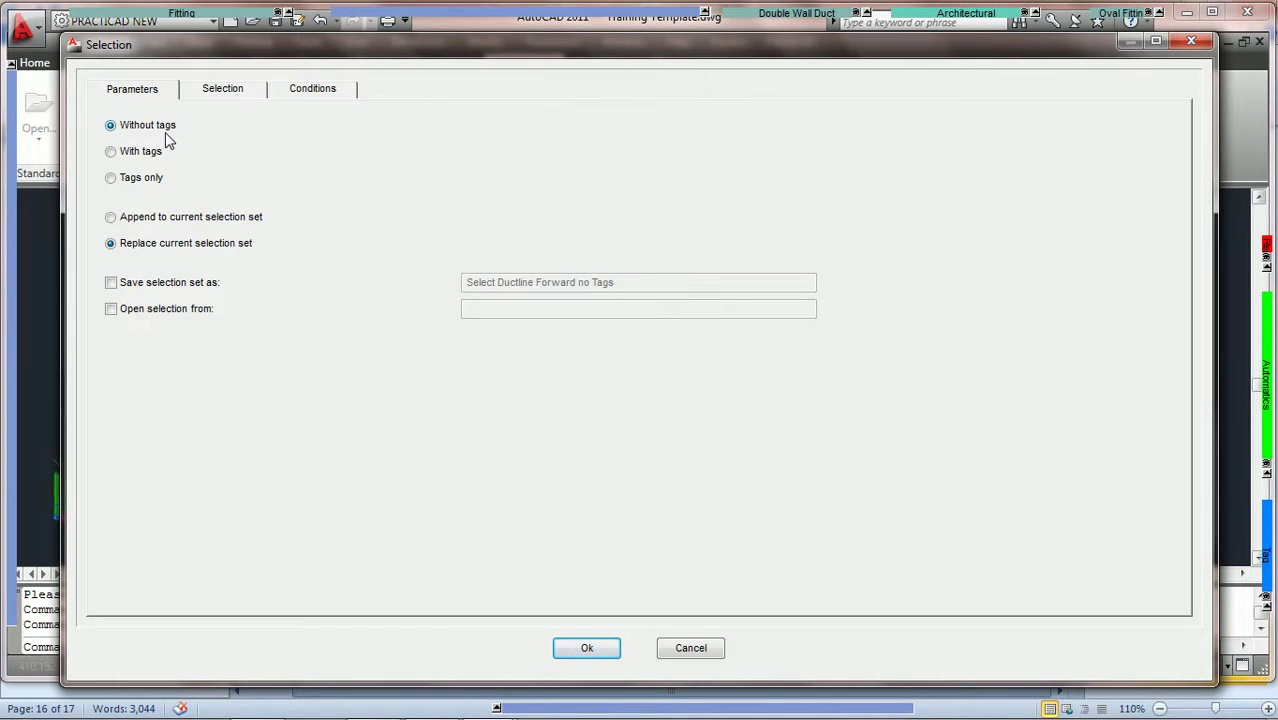
left_click(230, 93)
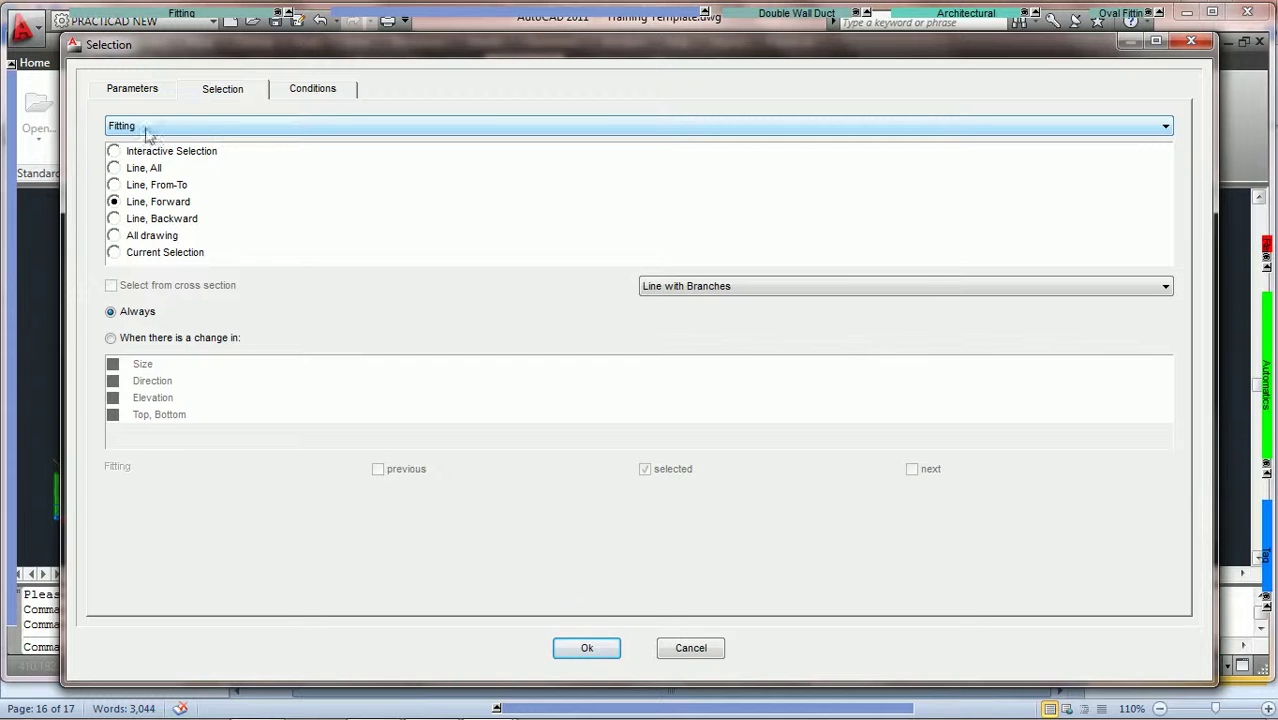
left_click(130, 97)
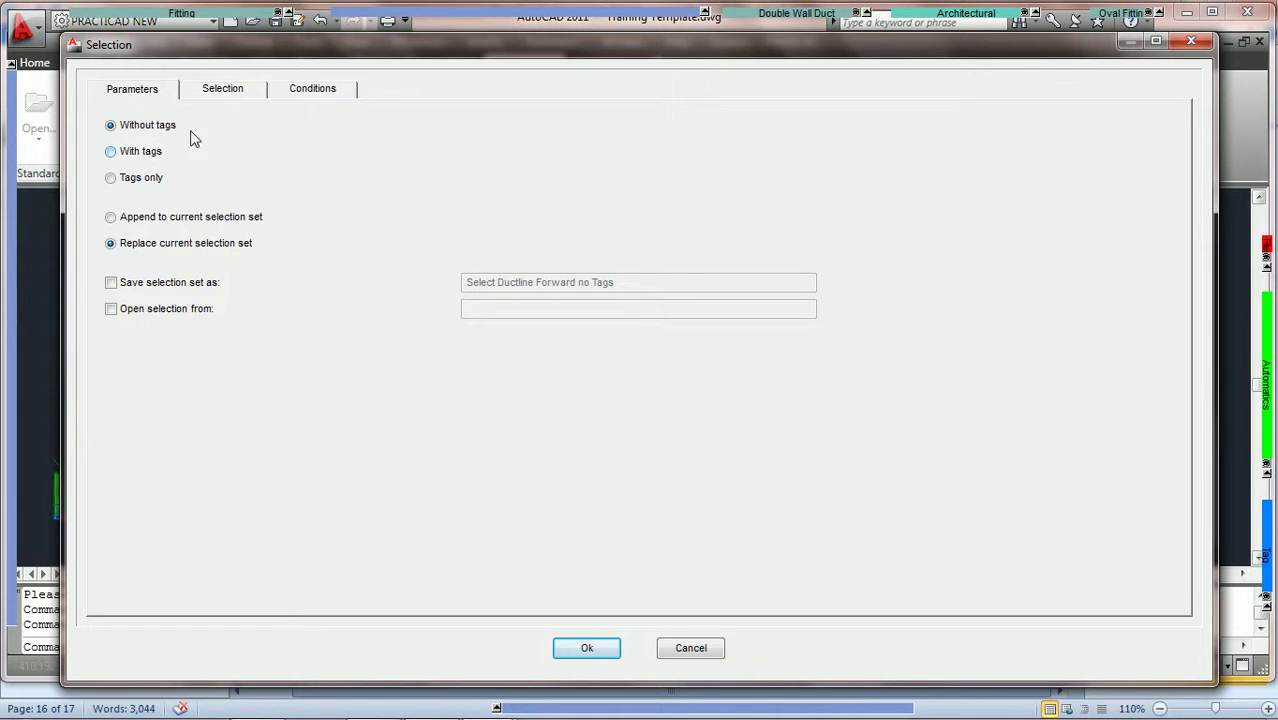
left_click(232, 90)
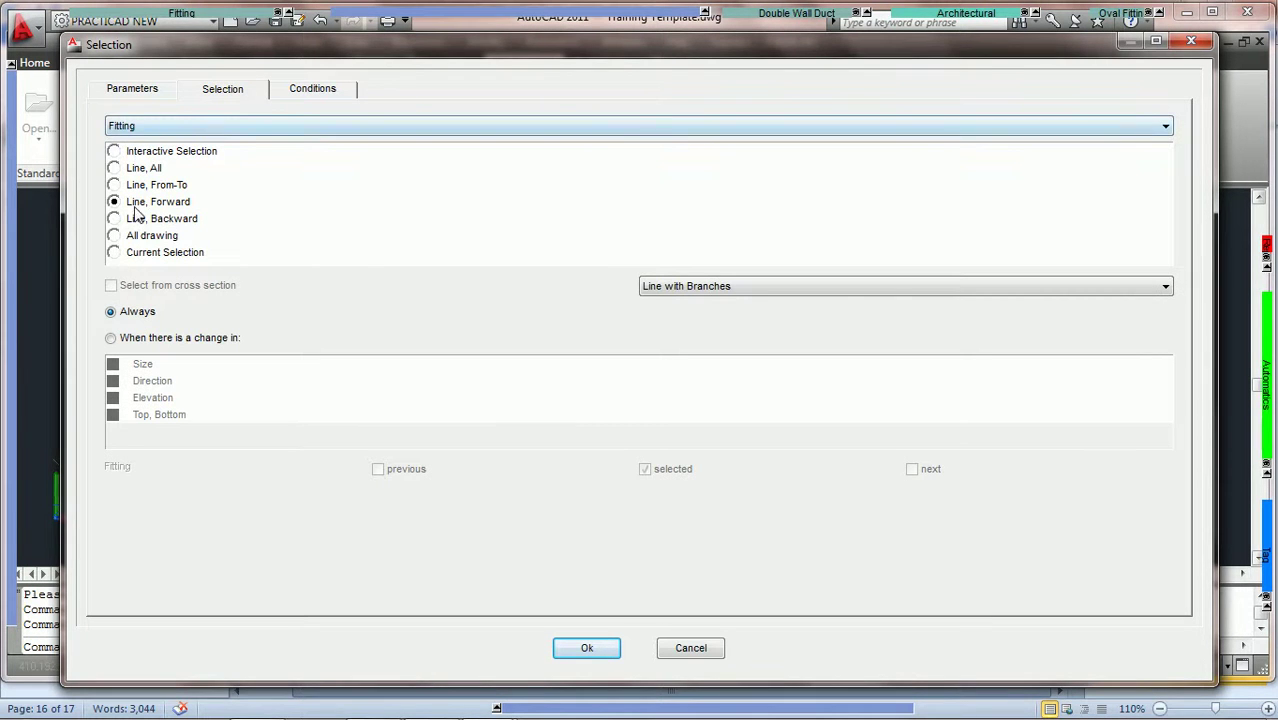
left_click(308, 93)
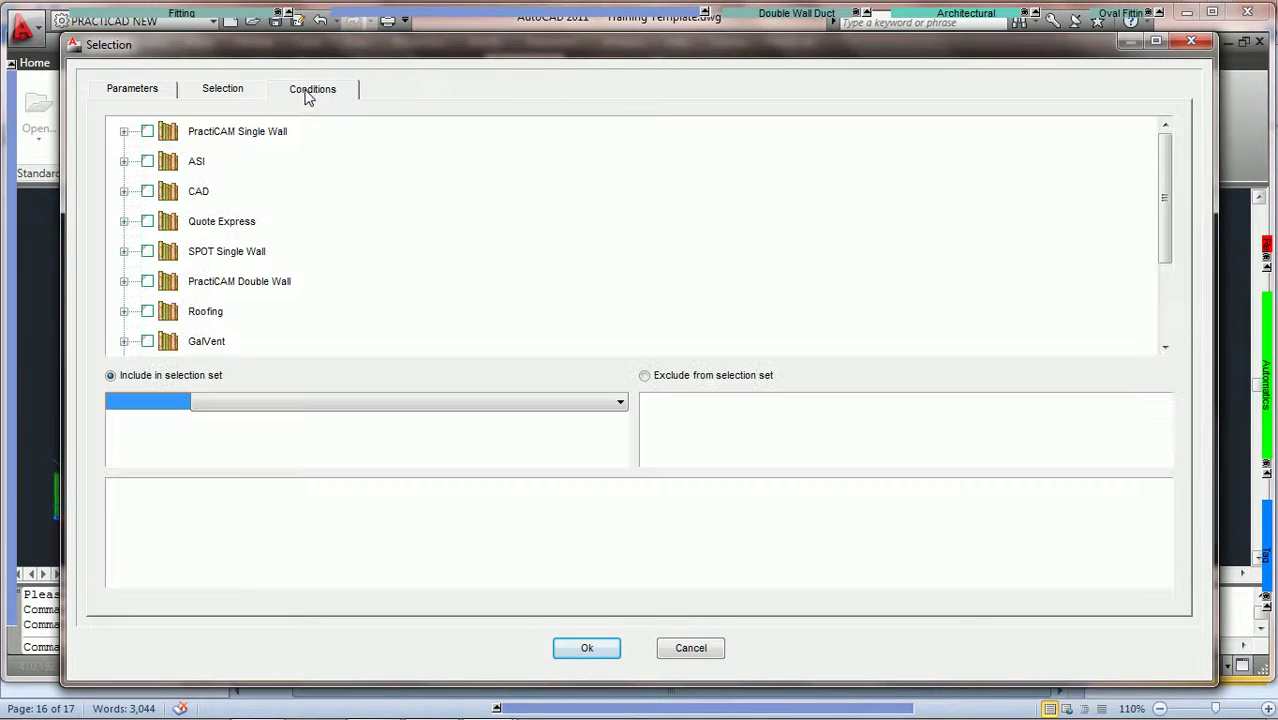
left_click(147, 131)
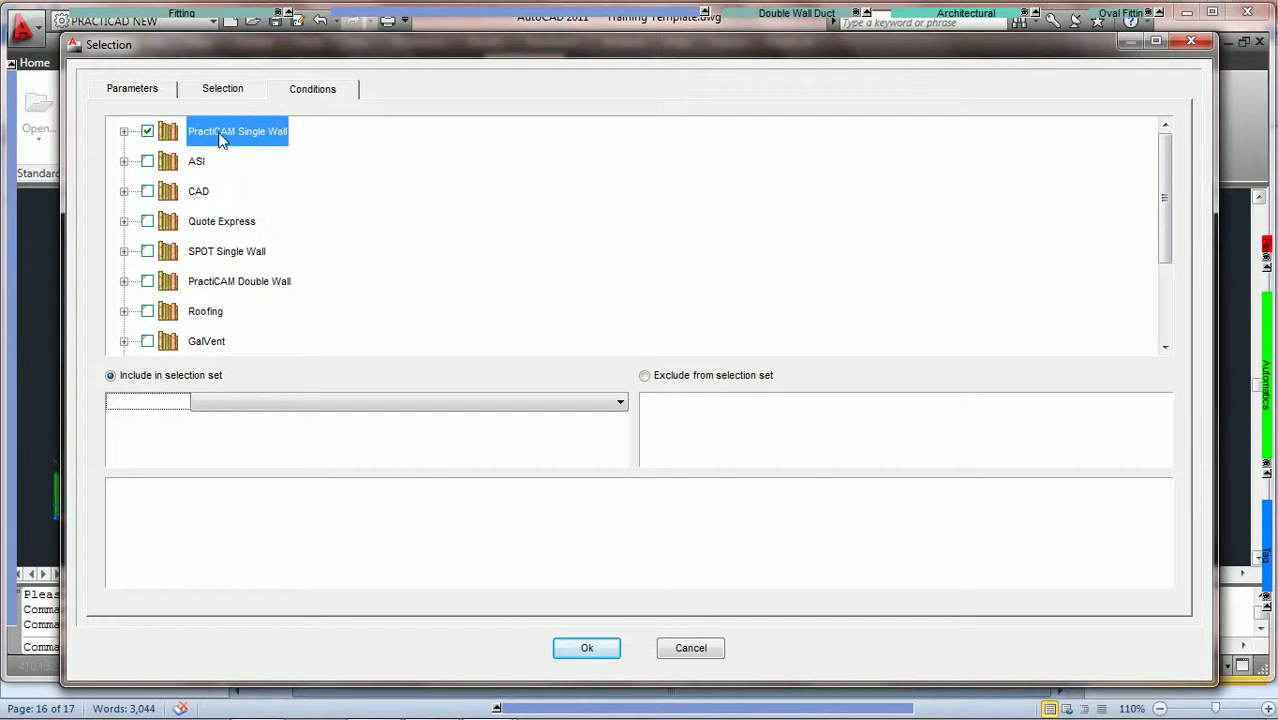
left_click(130, 90)
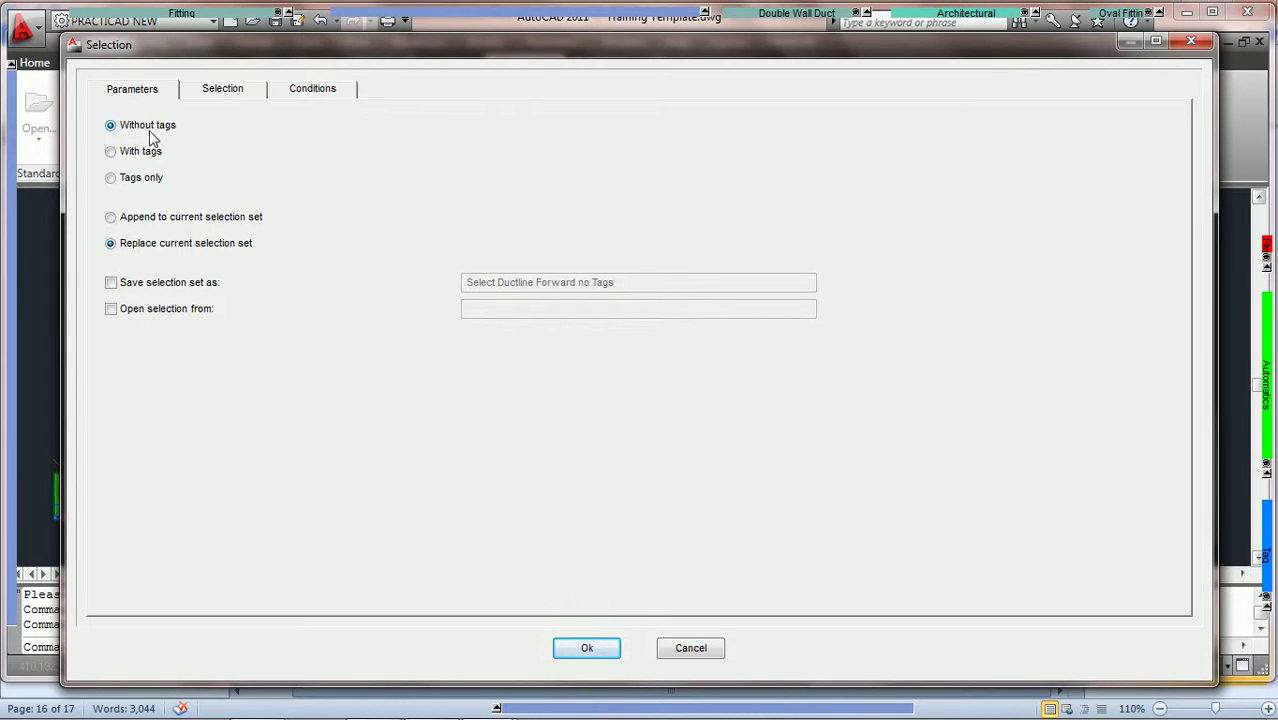
Select the fittings without tags forward of the first duct piece, check the tag text, and clear the selection
left_click(587, 649)
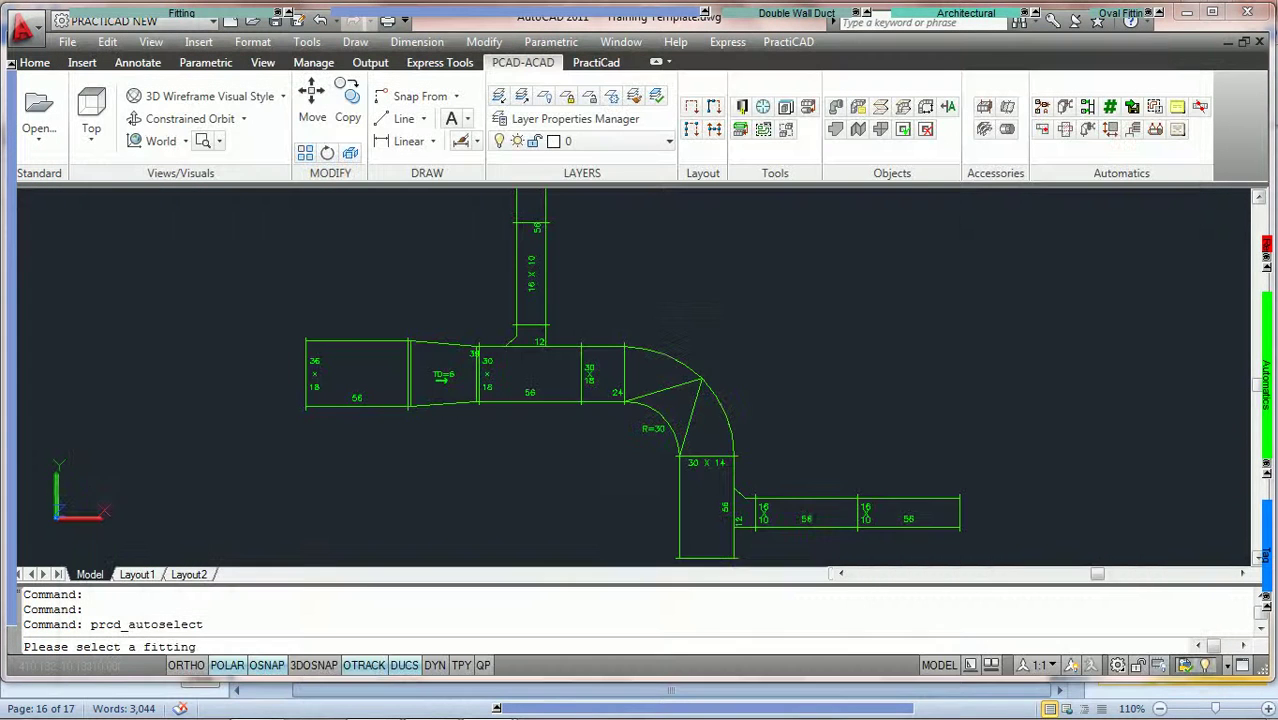
left_click(325, 407)
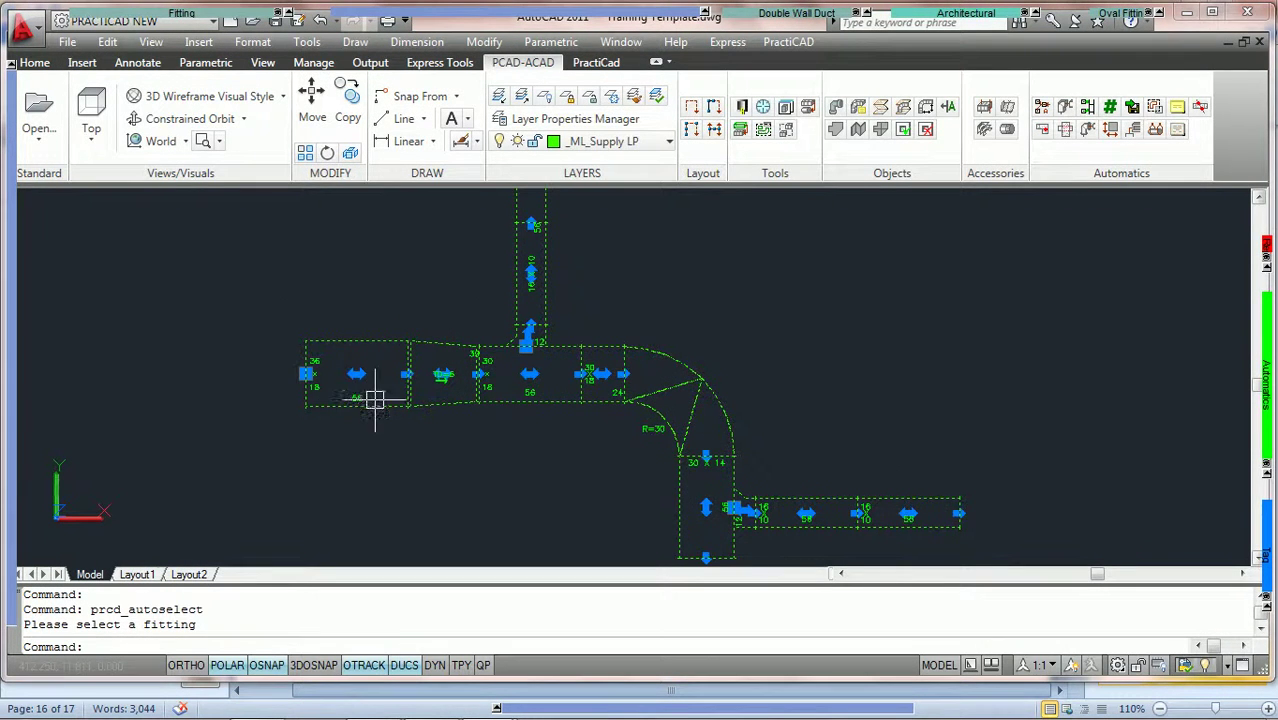
scroll(372, 423, "up", 1)
scroll(372, 423, "up", 1)
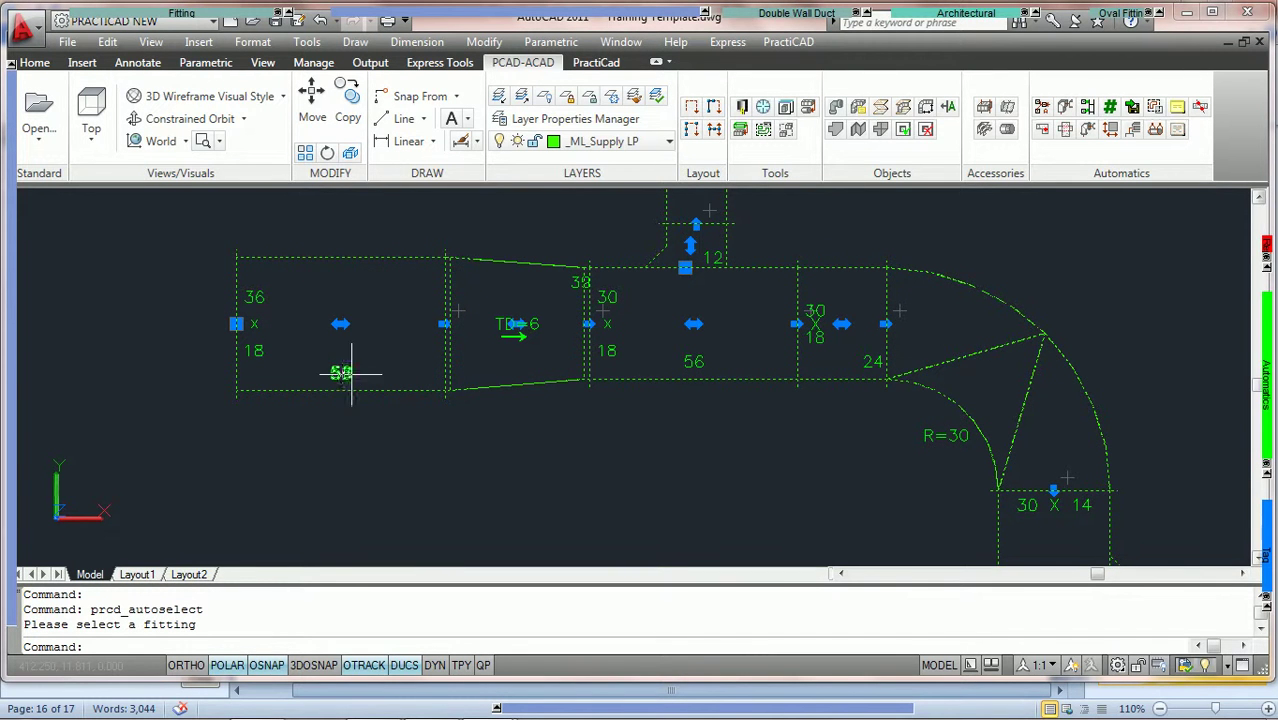
scroll(517, 323, "down", 2)
key("Escape")
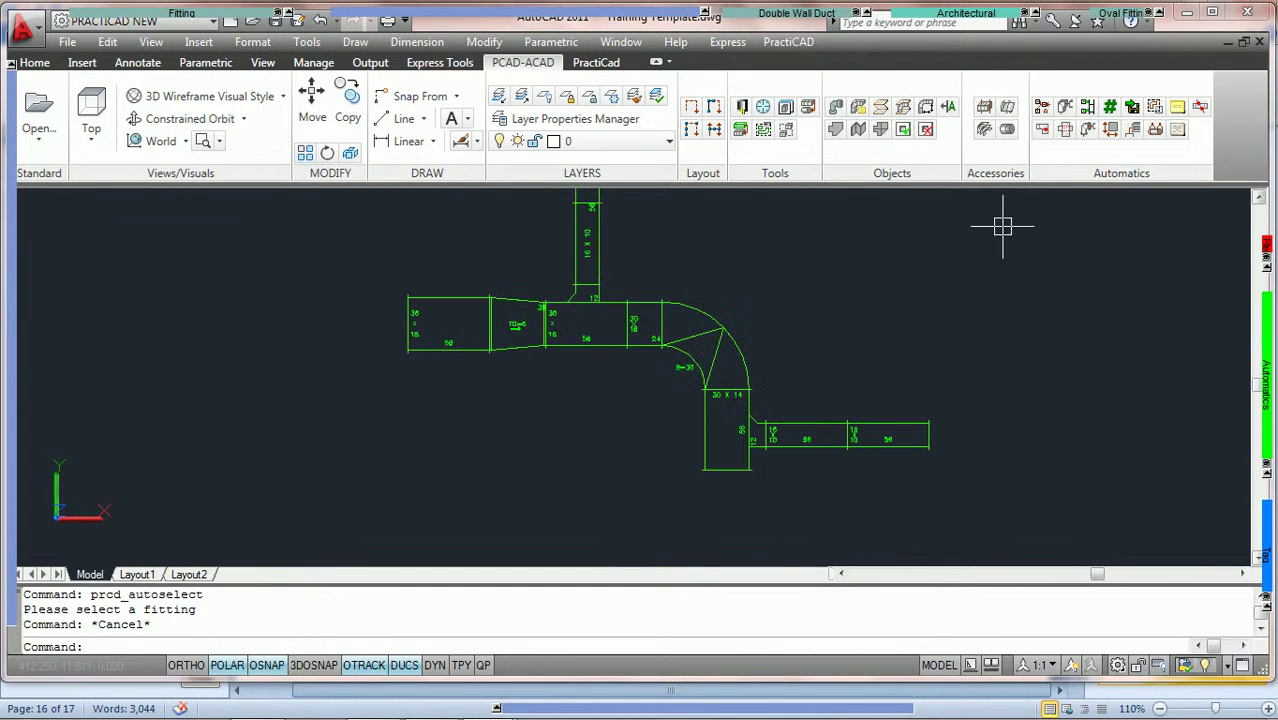
Select the fittings forward of the first duct piece again using the With tags option, and inspect the tags
left_click(1155, 108)
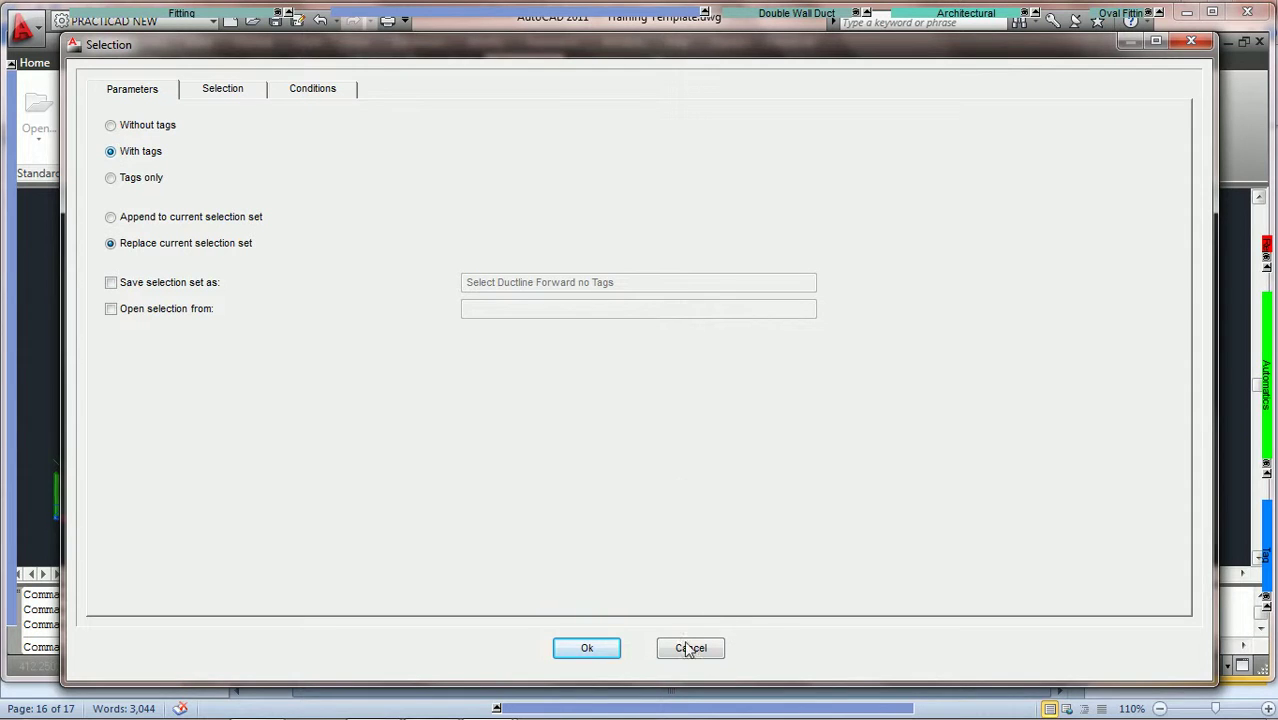
left_click(587, 649)
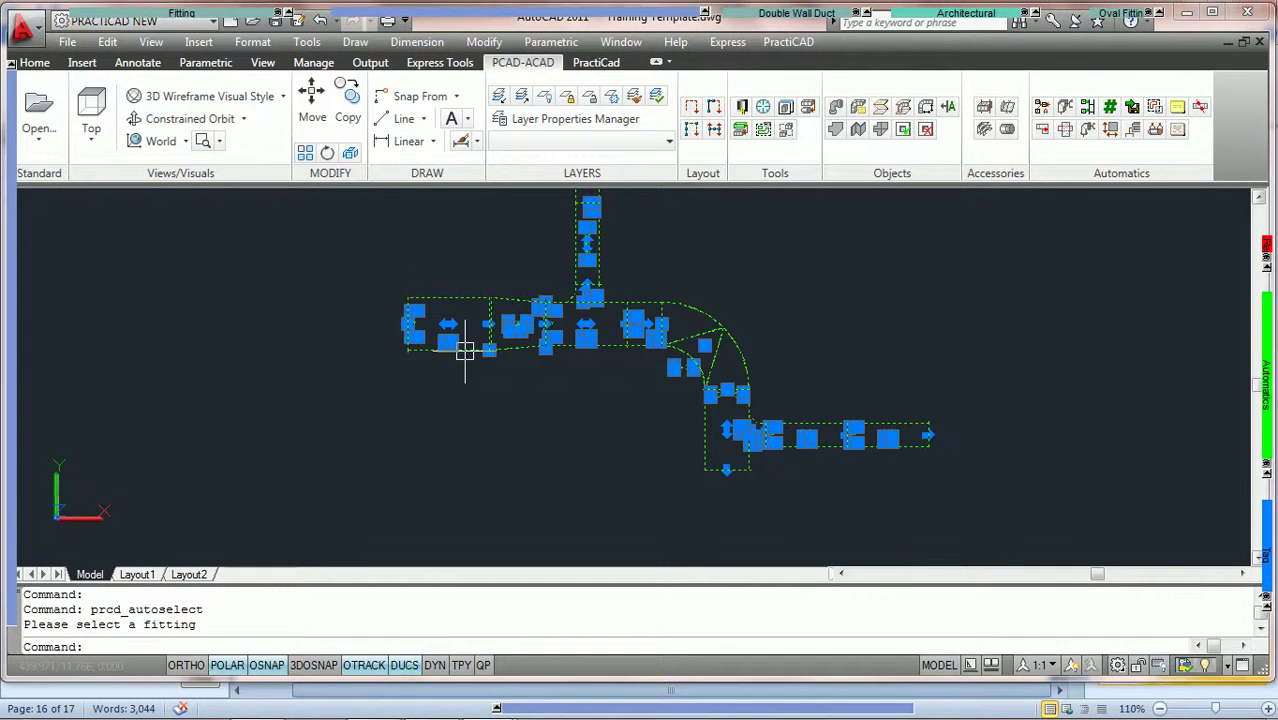
scroll(461, 352, "up", 5)
middle_click_drag(356, 268, 354, 419)
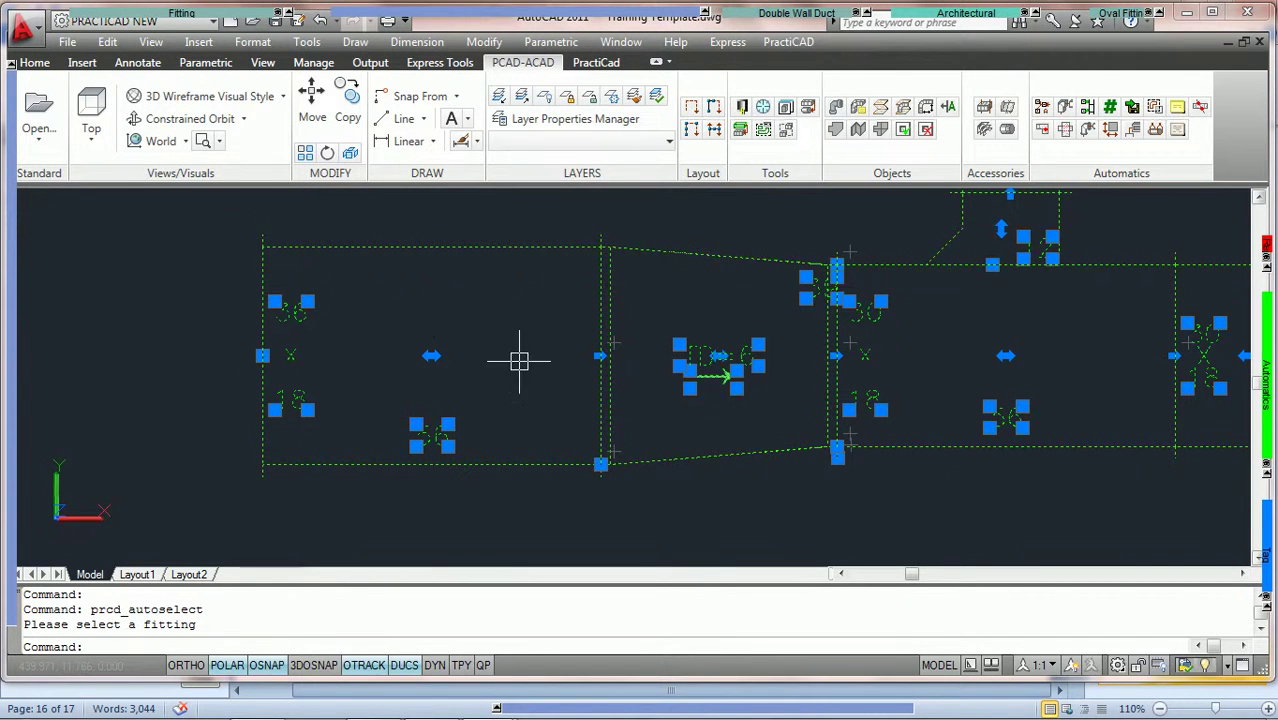
Clear the current selection and select the fittings forward of the first duct piece using the Tags only option
scroll(628, 374, "down", 2)
scroll(824, 385, "down", 2)
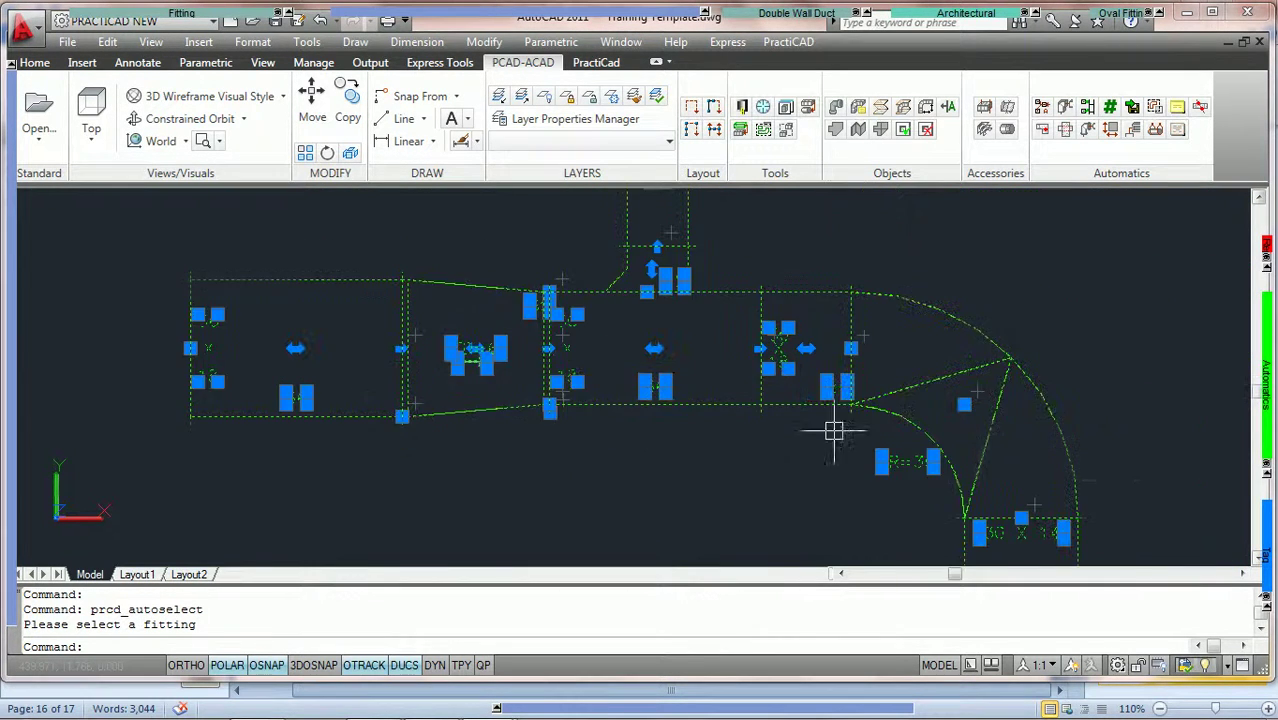
key("Escape")
mouse_move(893, 385)
middle_mouse_down()
mouse_move(637, 281)
mouse_move(759, 357)
middle_mouse_up()
scroll(637, 281, "down", 2)
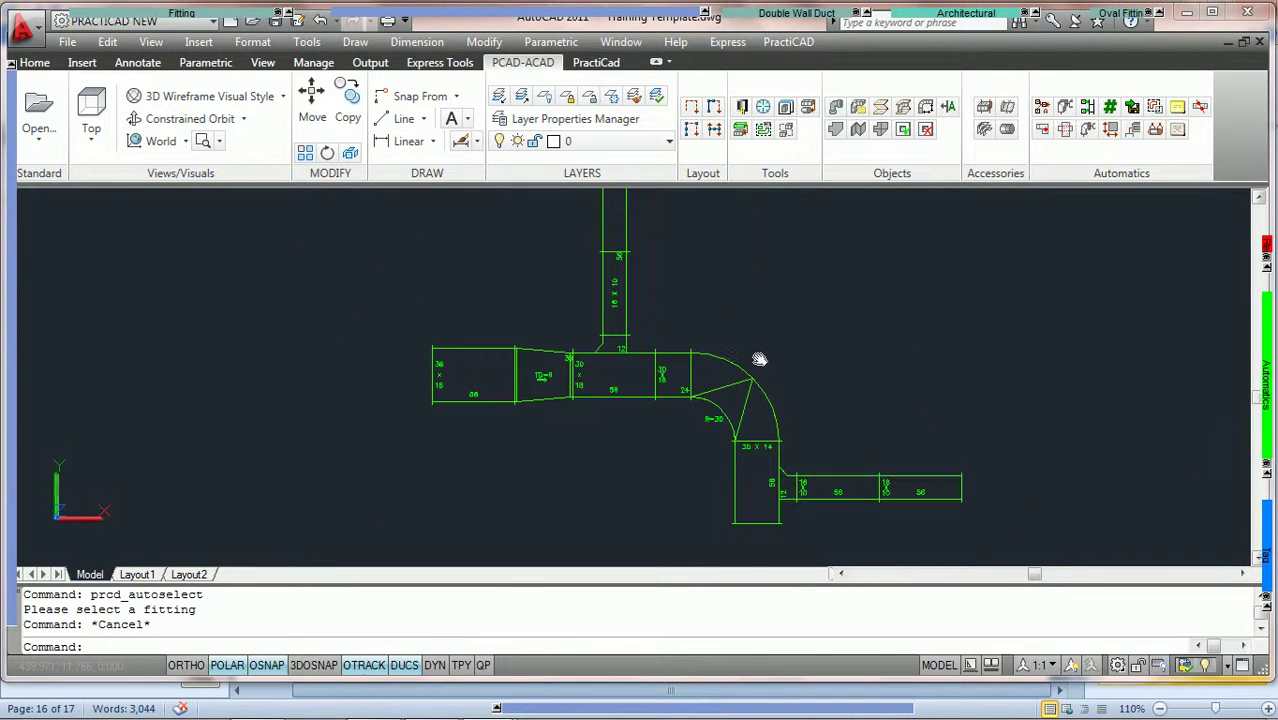
left_click(1153, 108)
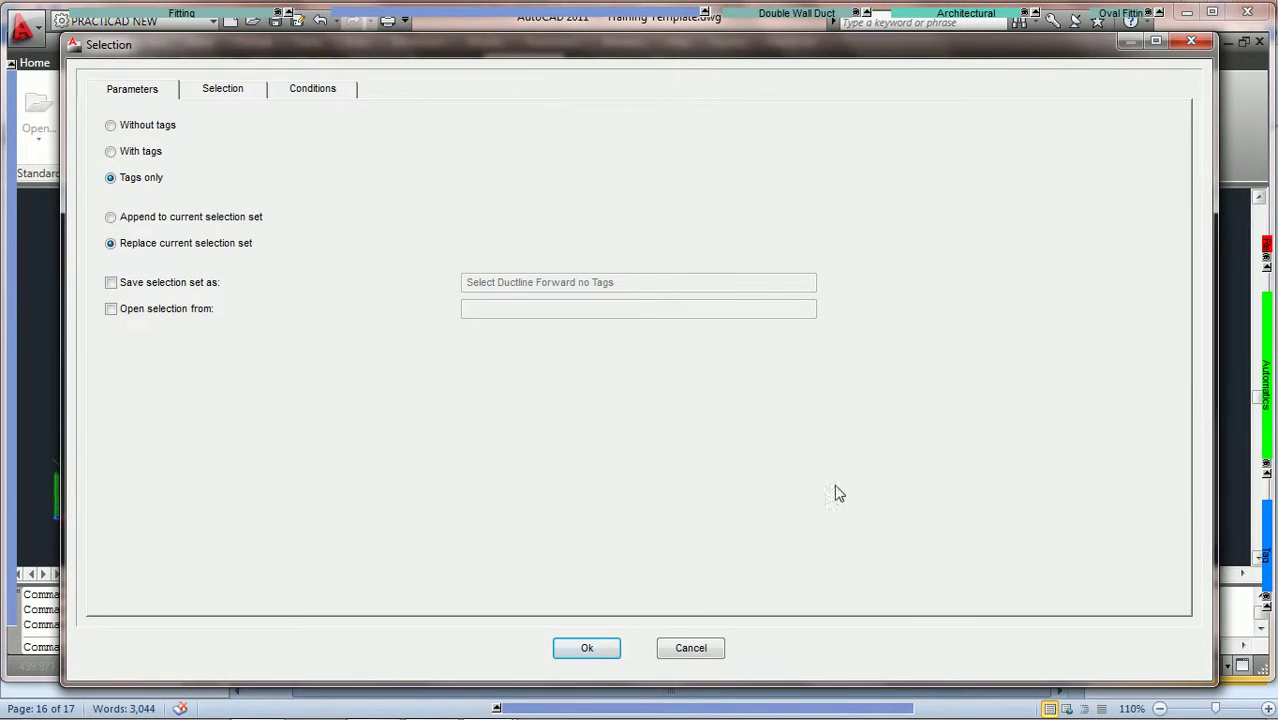
left_click(588, 648)
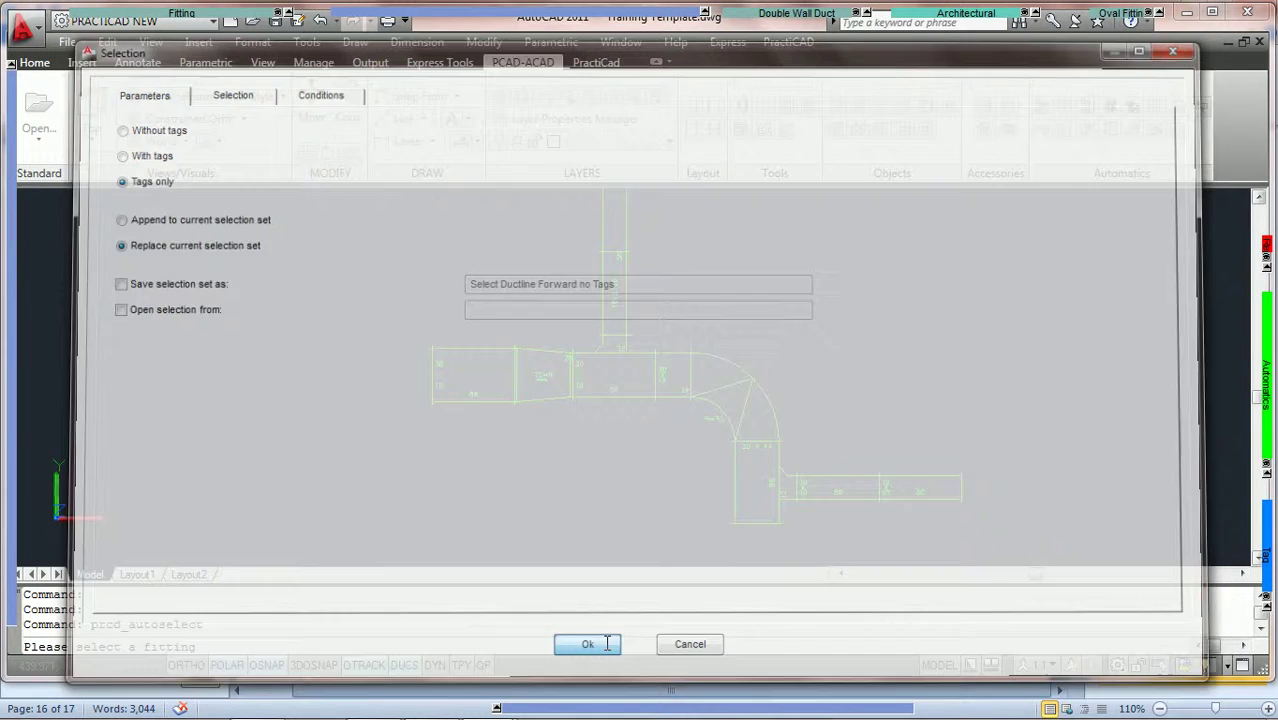
left_click(474, 348)
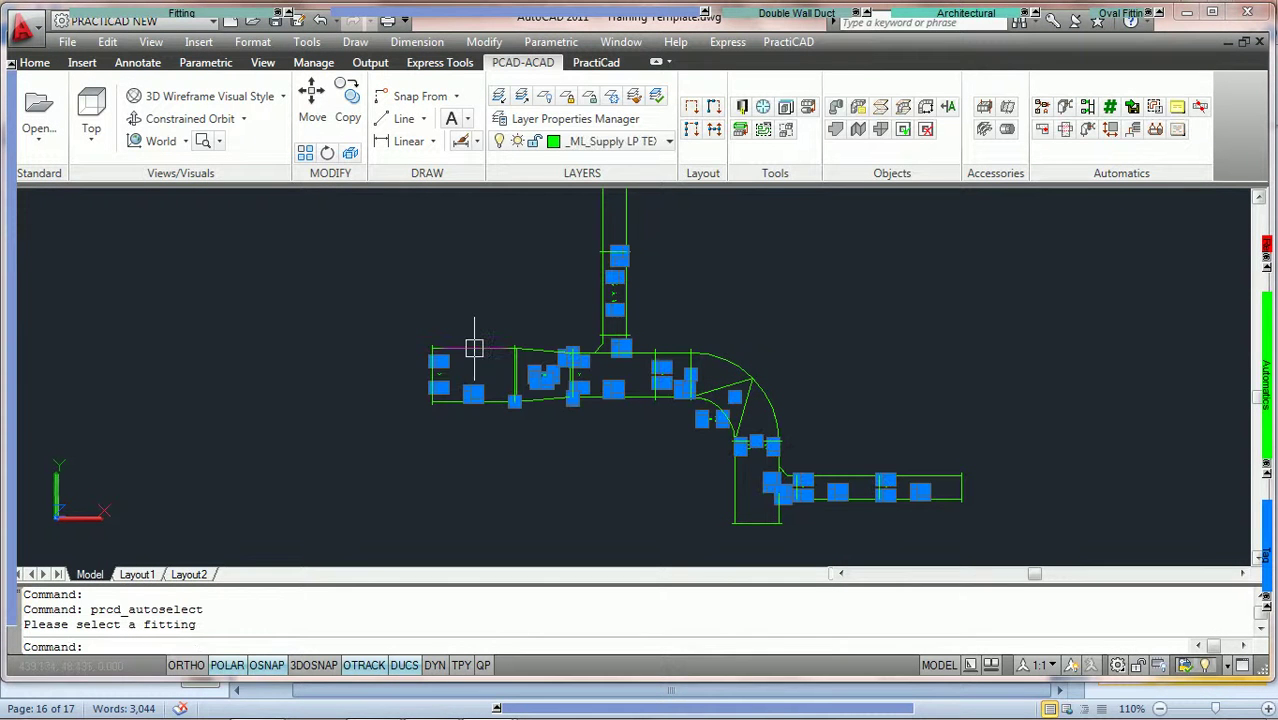
Inspect the tag selection on the straight pieces, the transition, the elbow and the branches of the duct line
scroll(439, 396, "up", 3)
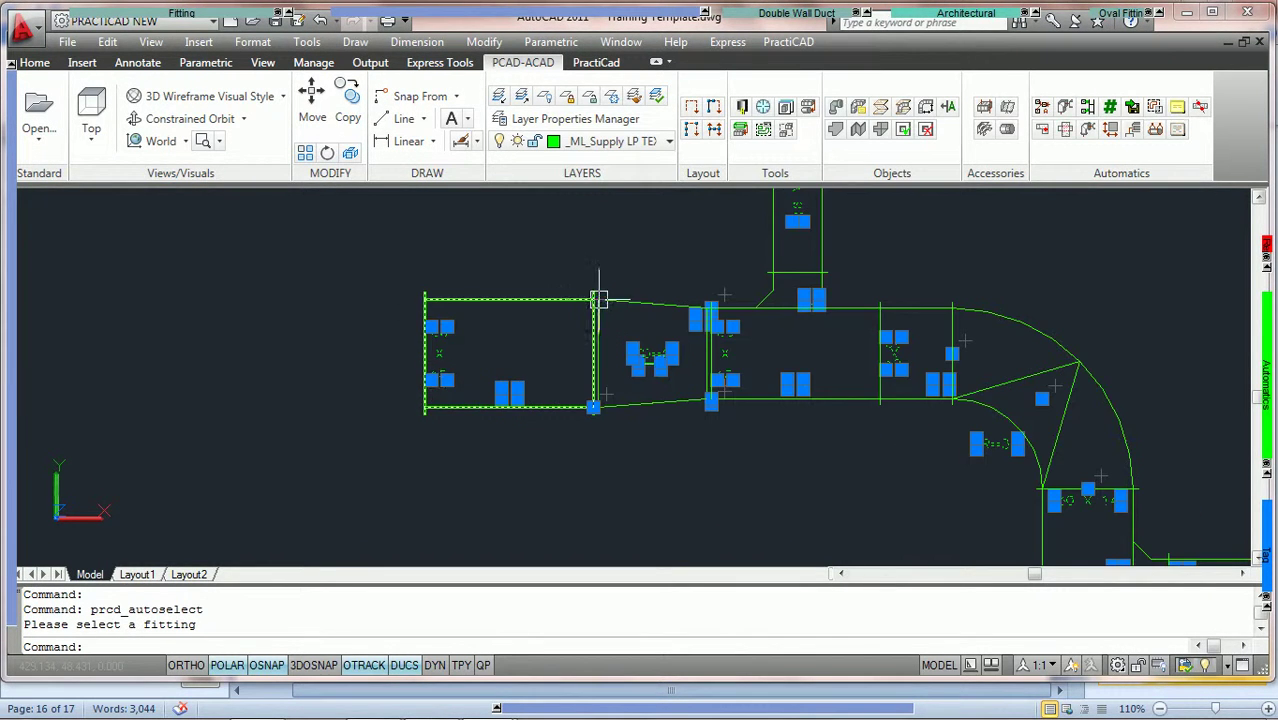
scroll(493, 375, "up", 2)
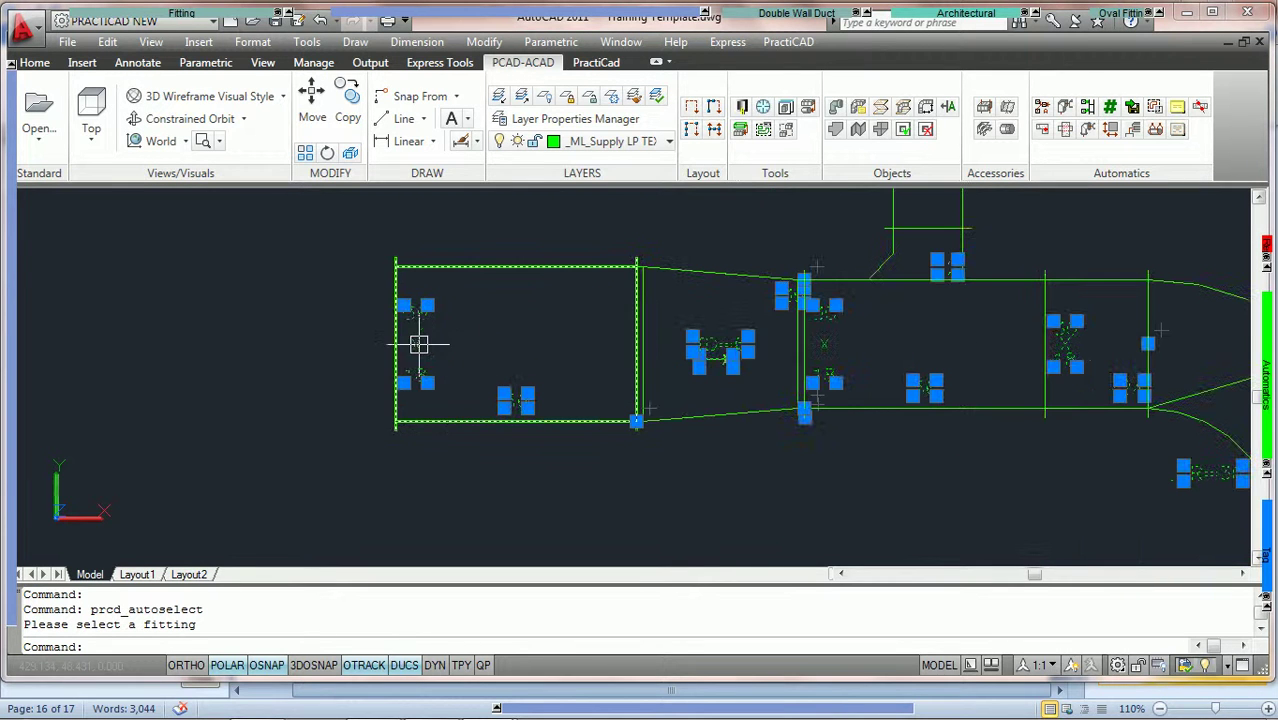
middle_click_drag(760, 306, 748, 307)
scroll(748, 307, "down", 2)
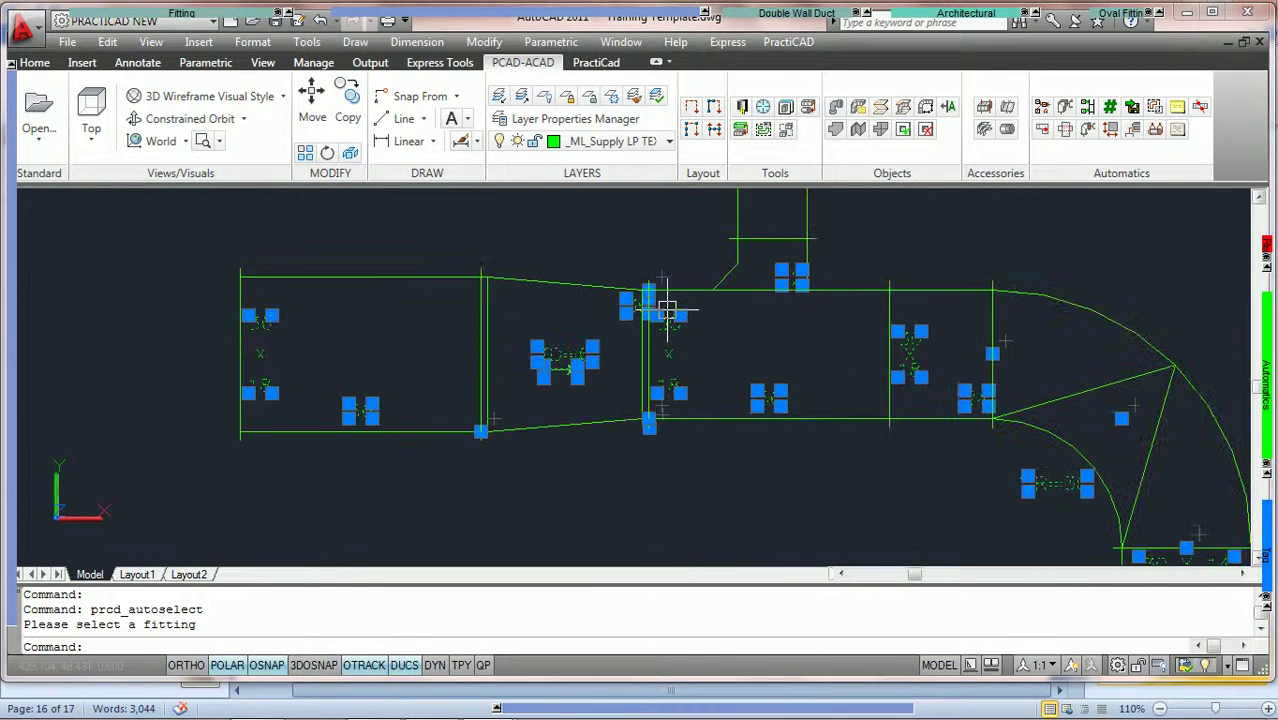
scroll(662, 308, "up", 1)
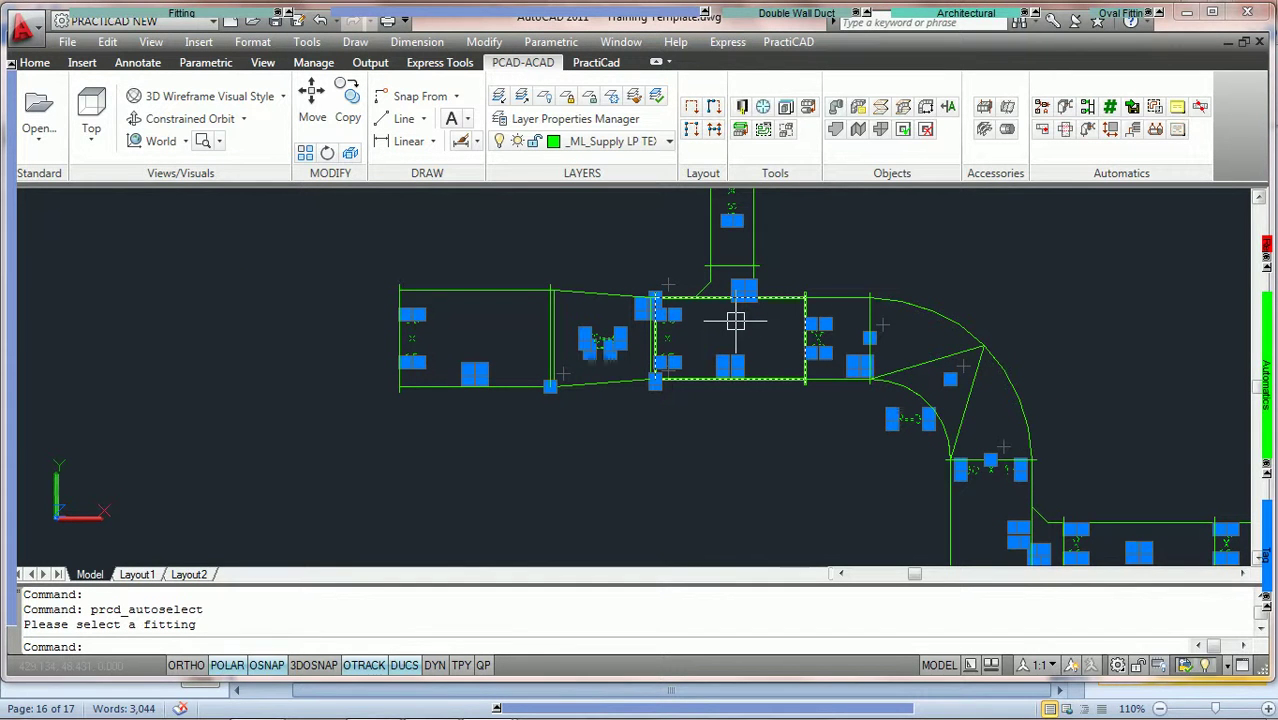
scroll(735, 318, "down", 1)
scroll(670, 320, "up", 1)
scroll(650, 390, "down", 1)
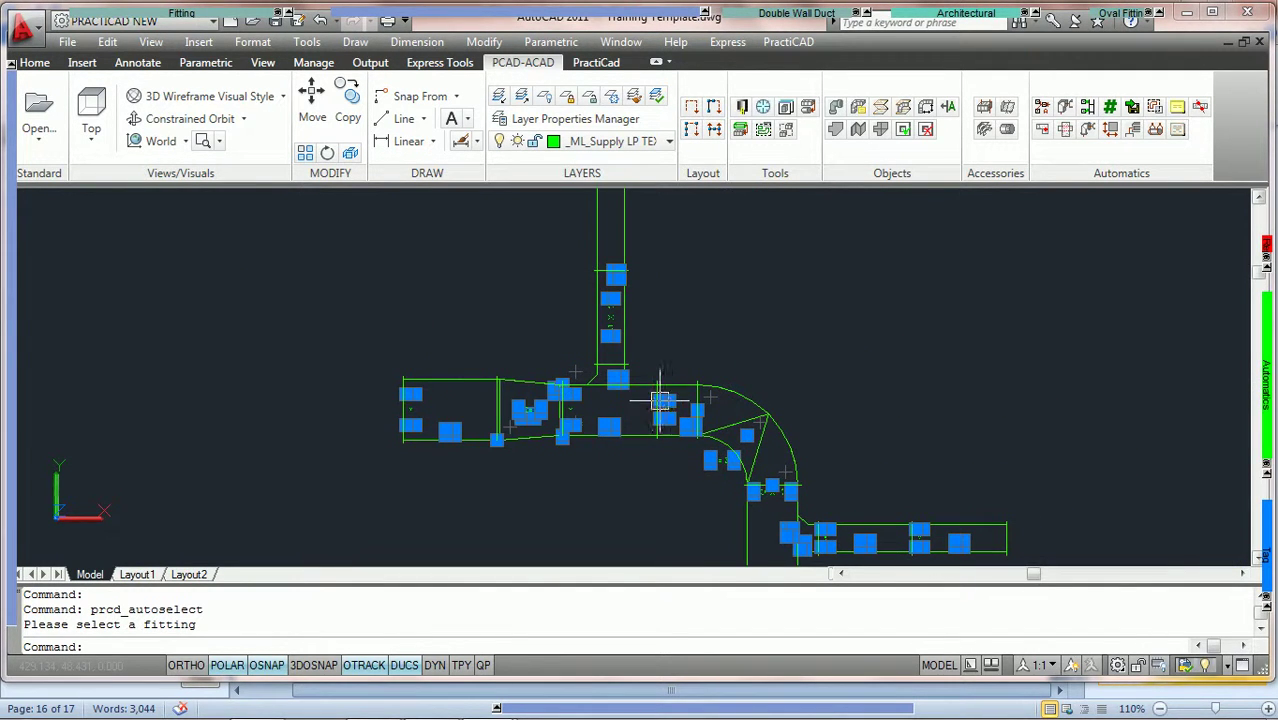
Append the fittings forward of the lower duct line's first piece to the current selection set, without tags
left_click(710, 347)
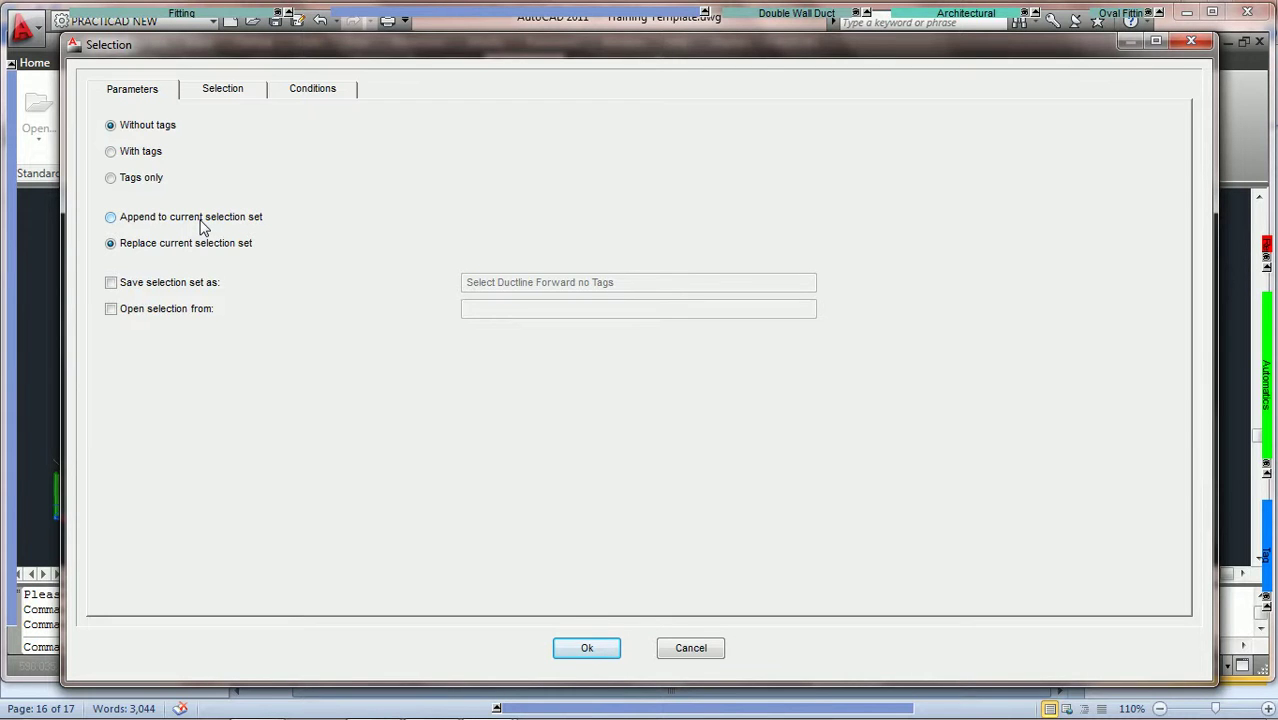
left_click(112, 218)
left_click(588, 650)
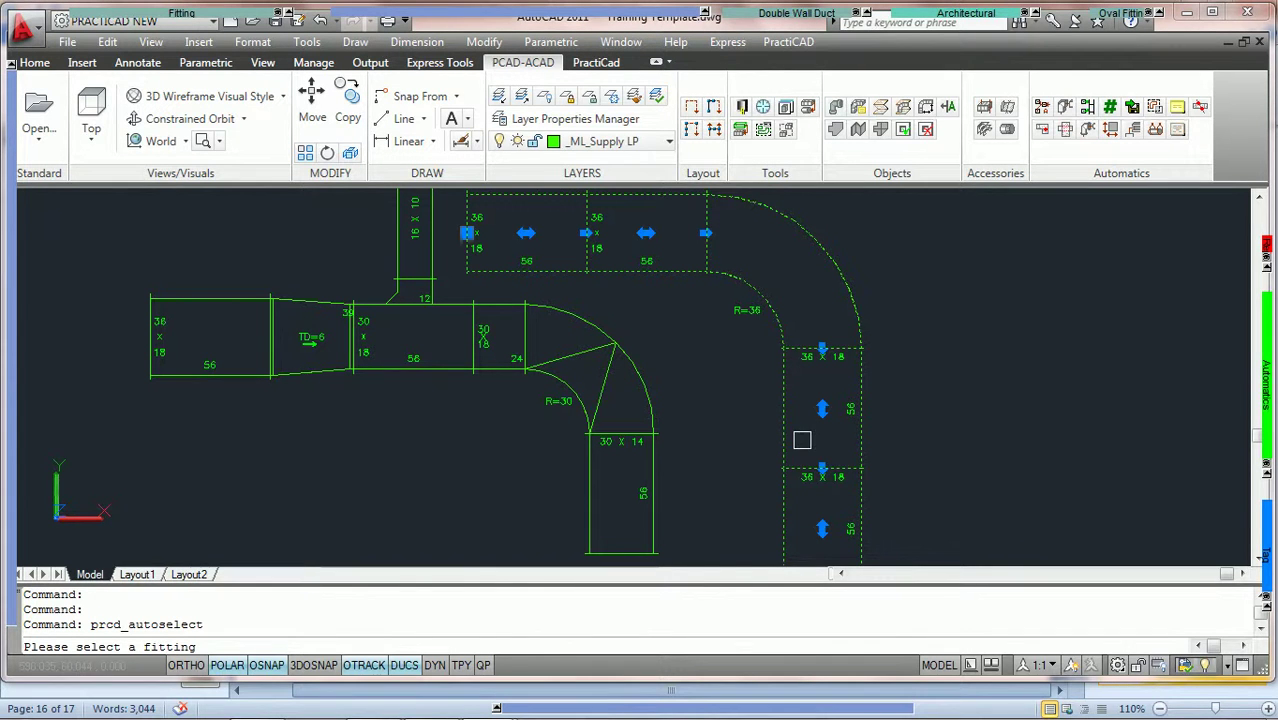
left_click(200, 300)
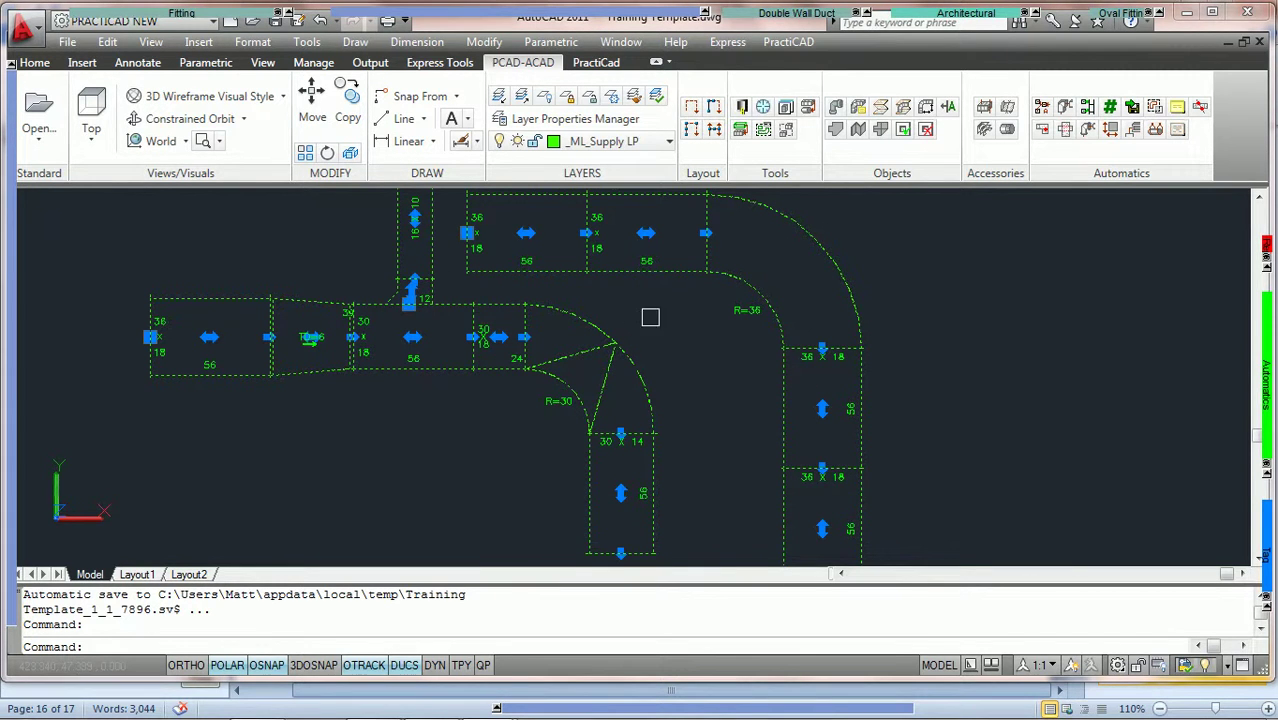
Clear the selection and select the upper 36 x 18 duct line forward with the DF automatic selection
key("Escape")
mouse_move(1265, 380)
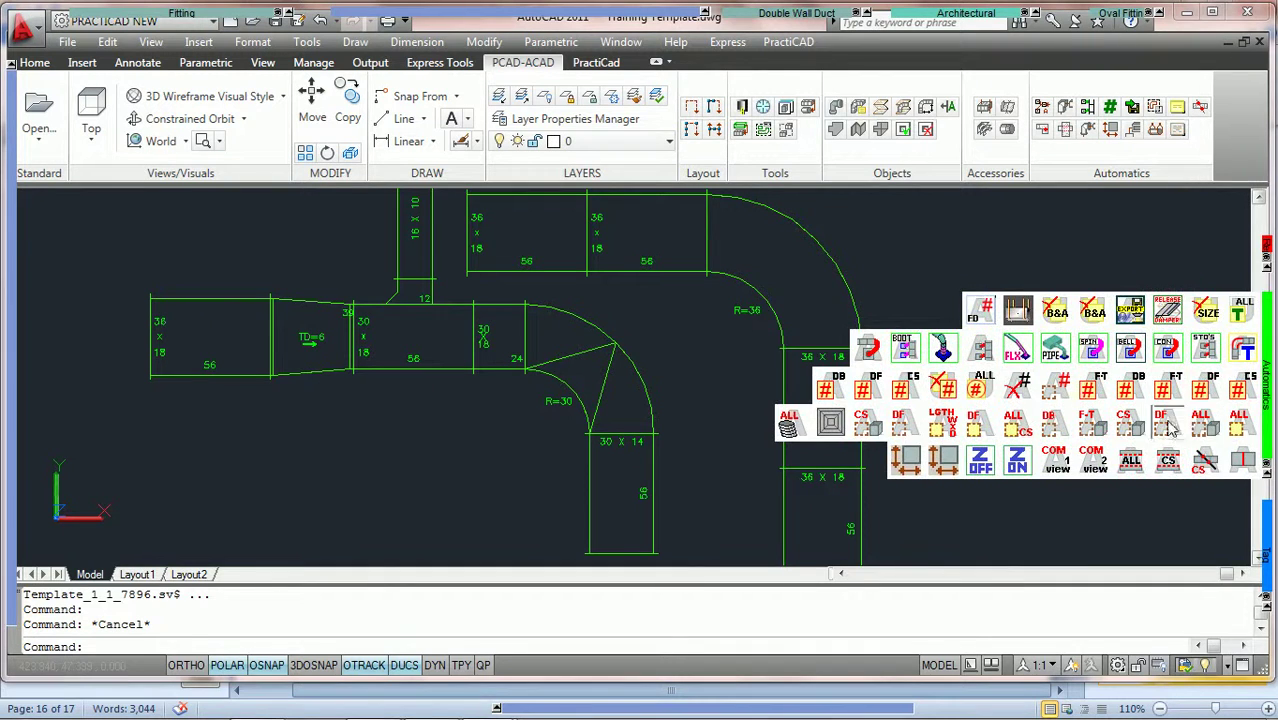
left_click(1165, 425)
left_click(512, 249)
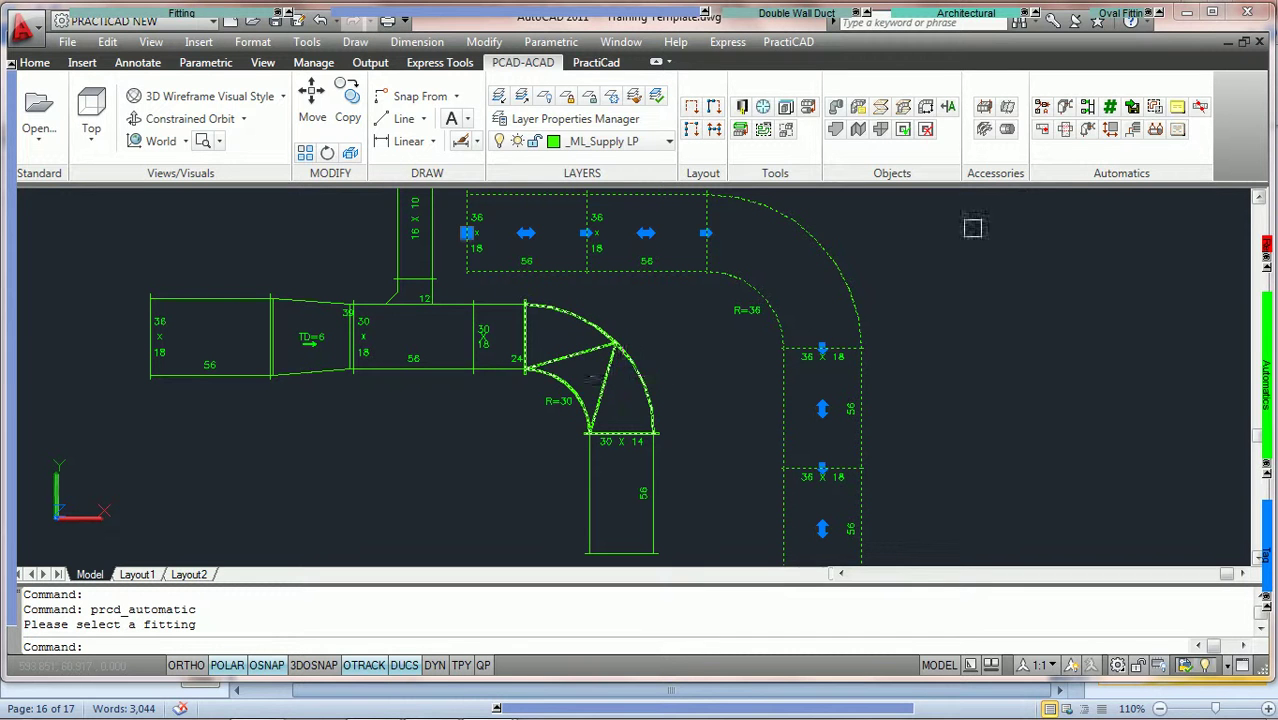
Replace the current selection set with the fittings forward of the lower duct line's first piece, without tags
left_click(1155, 110)
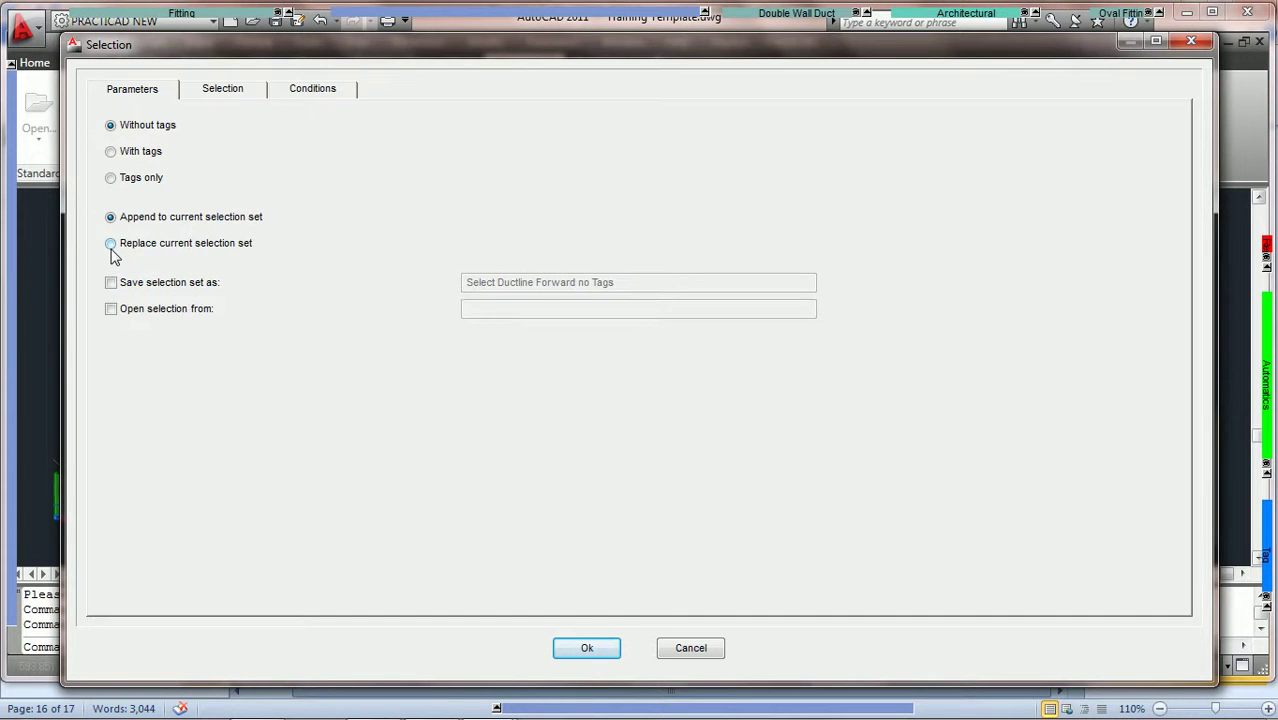
left_click(112, 250)
left_click(598, 650)
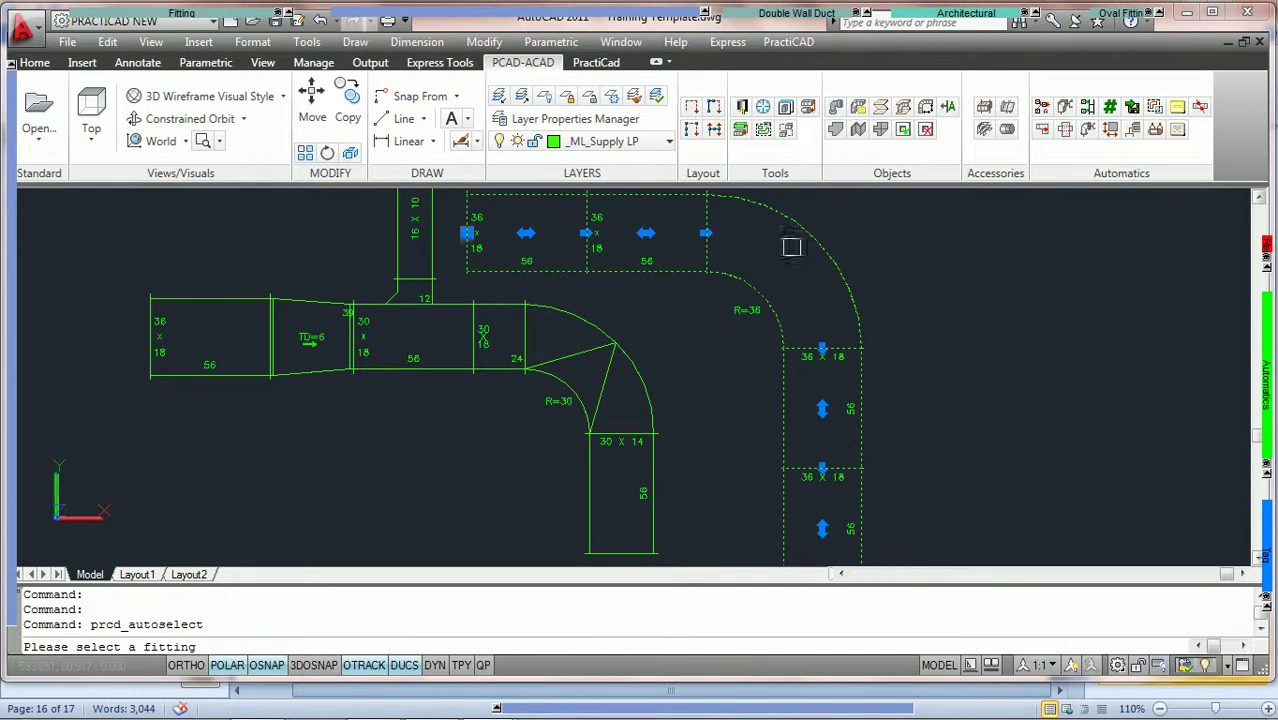
left_click(199, 300)
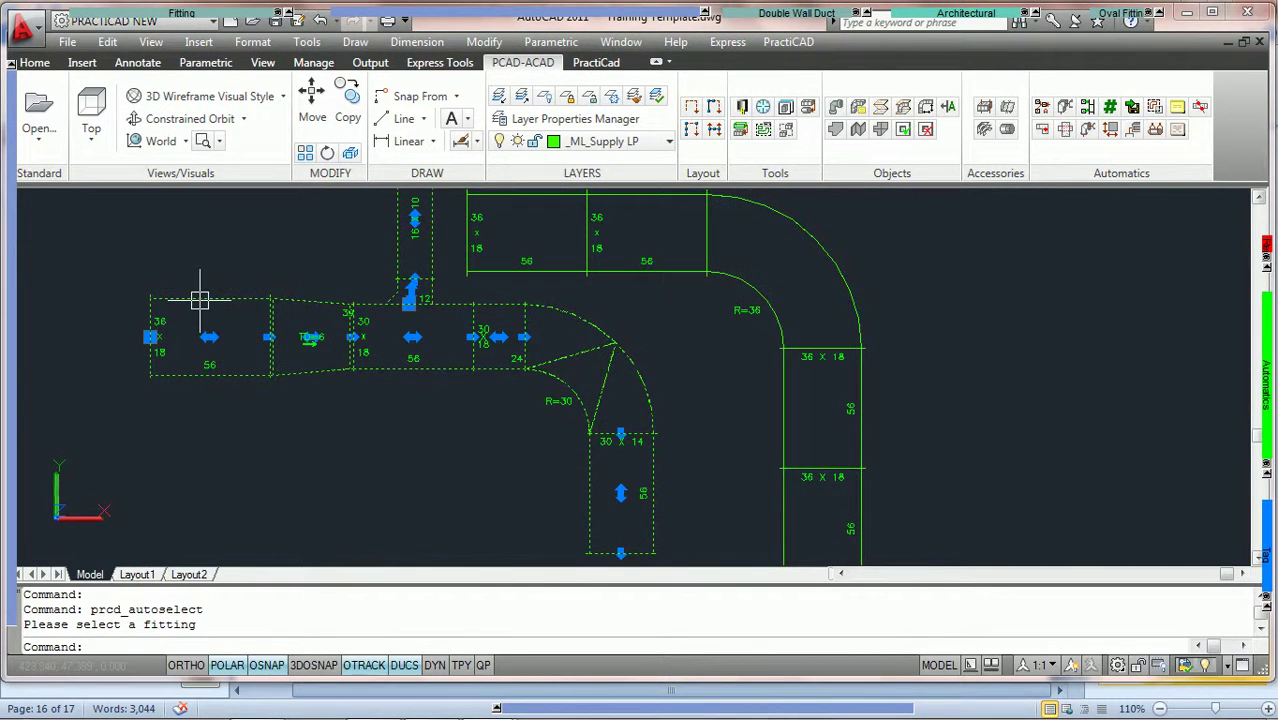
mouse_move(197, 300)
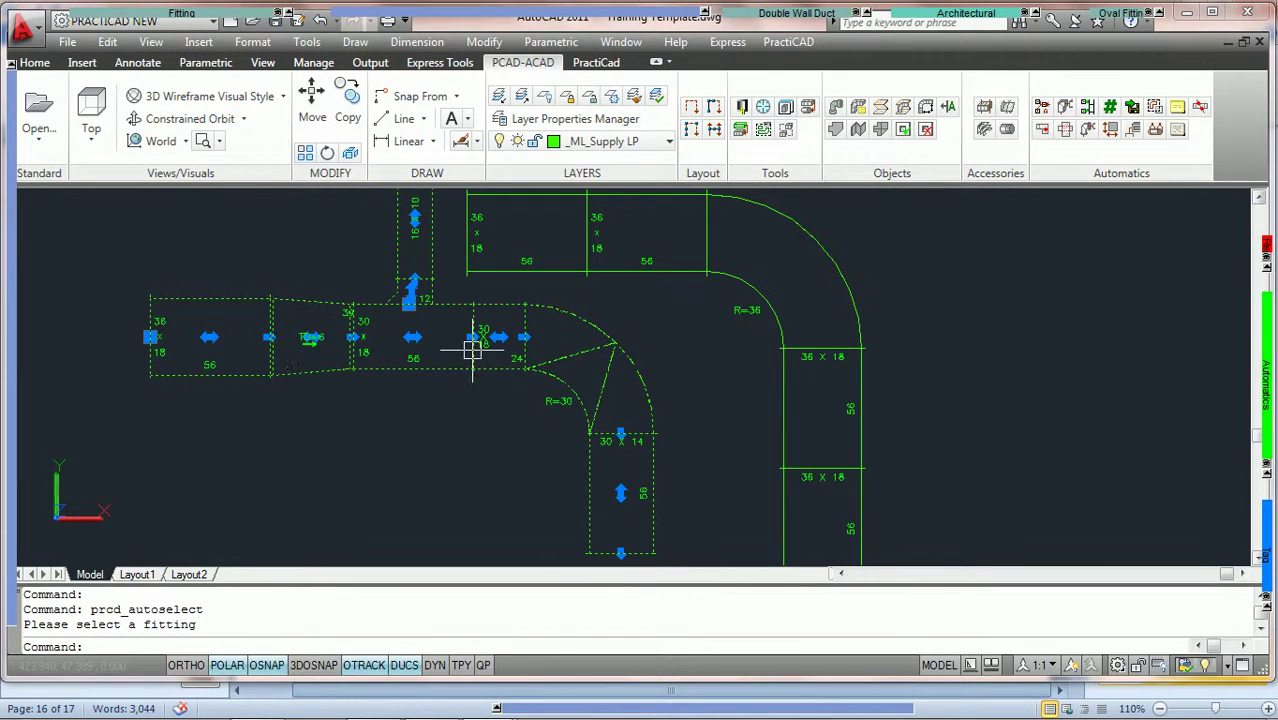
mouse_move(484, 347)
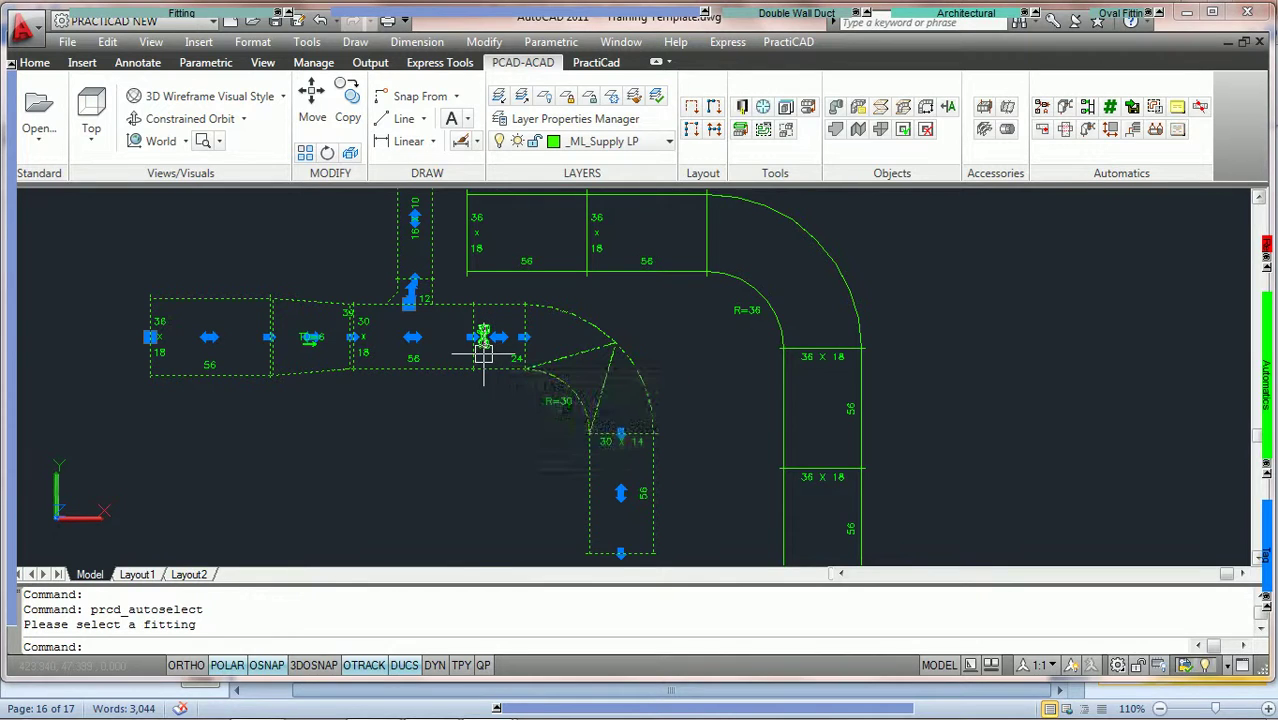
left_click(485, 345)
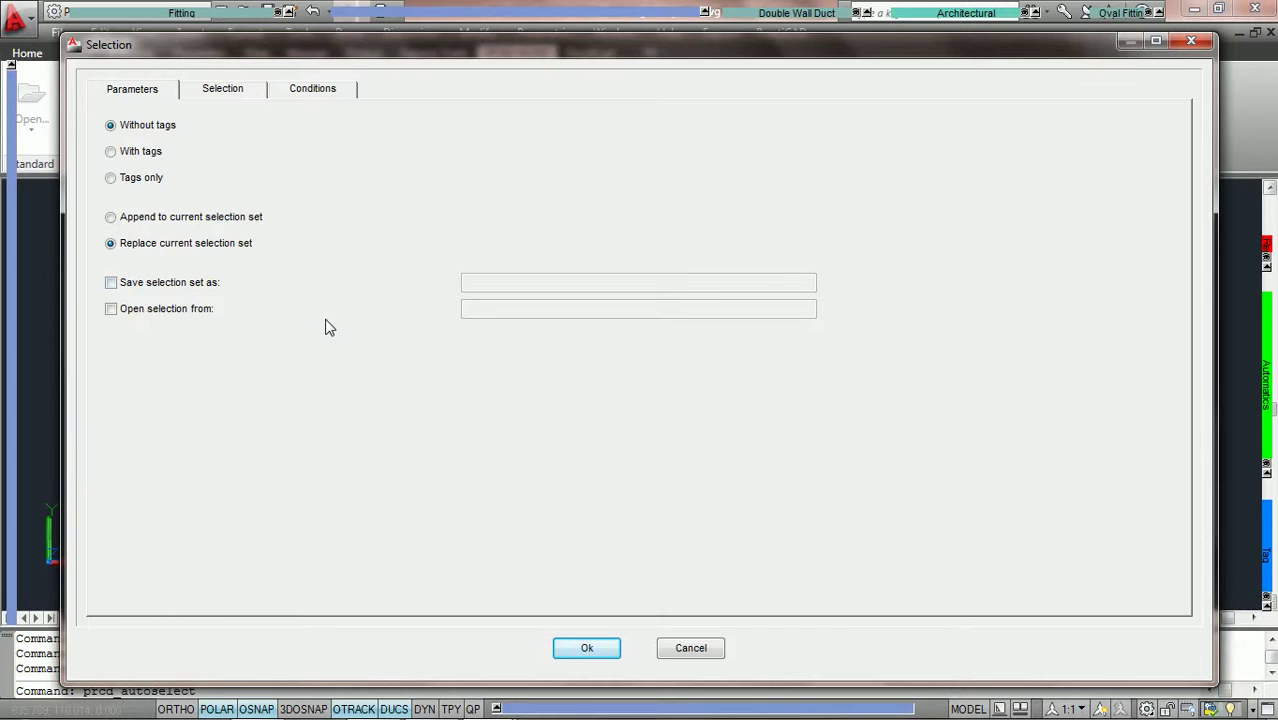
Cancel the Selection dialog and window-select the elbow and the transition together with their adjoining straight duct pieces
left_click(690, 648)
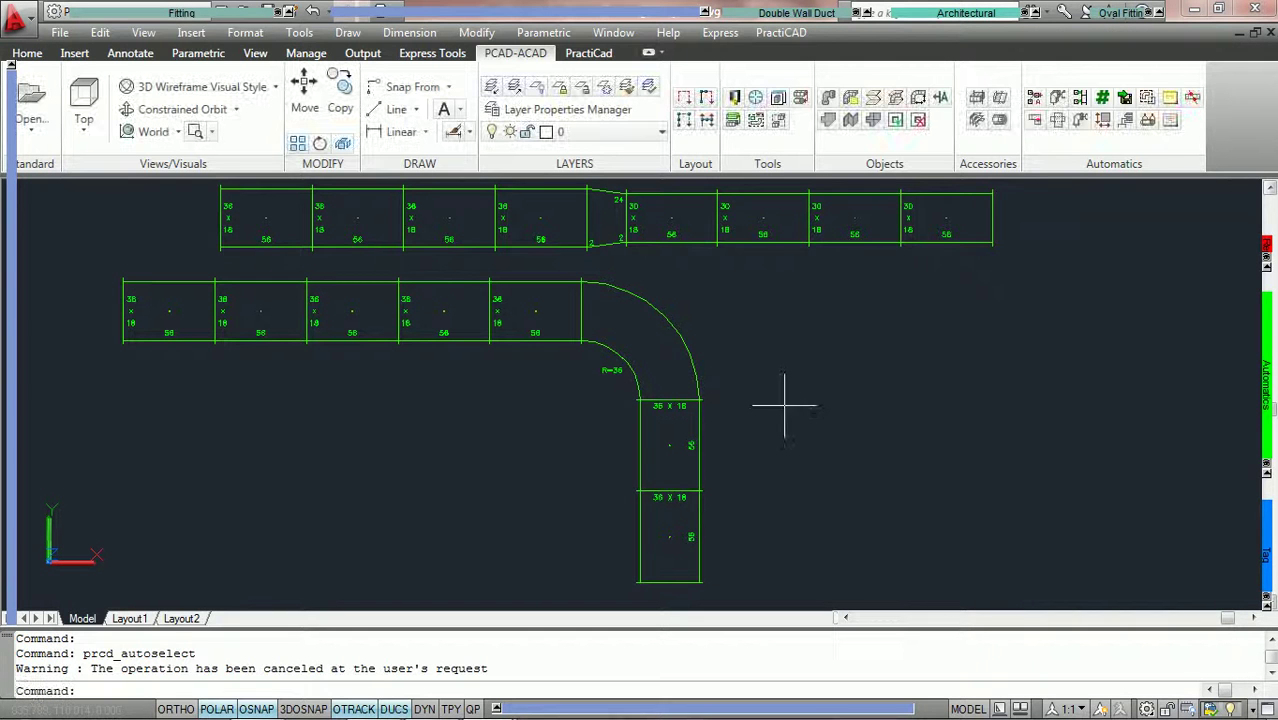
left_click(760, 438)
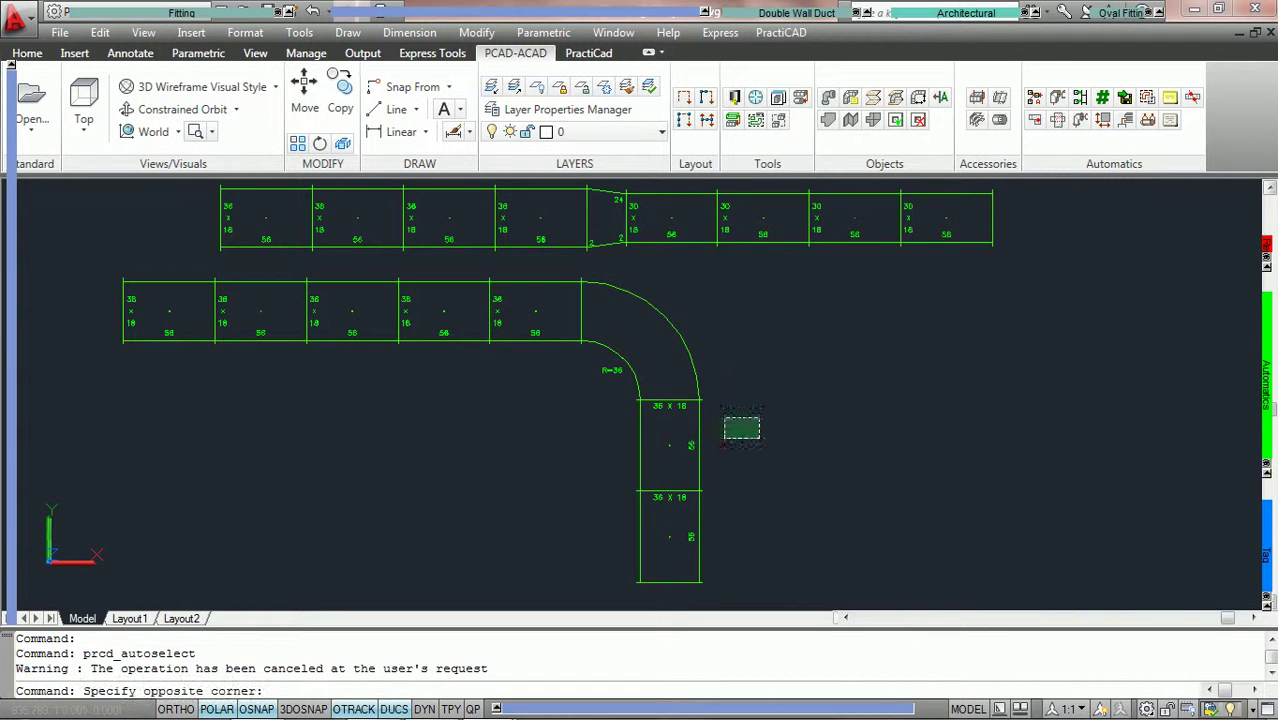
left_click(500, 265)
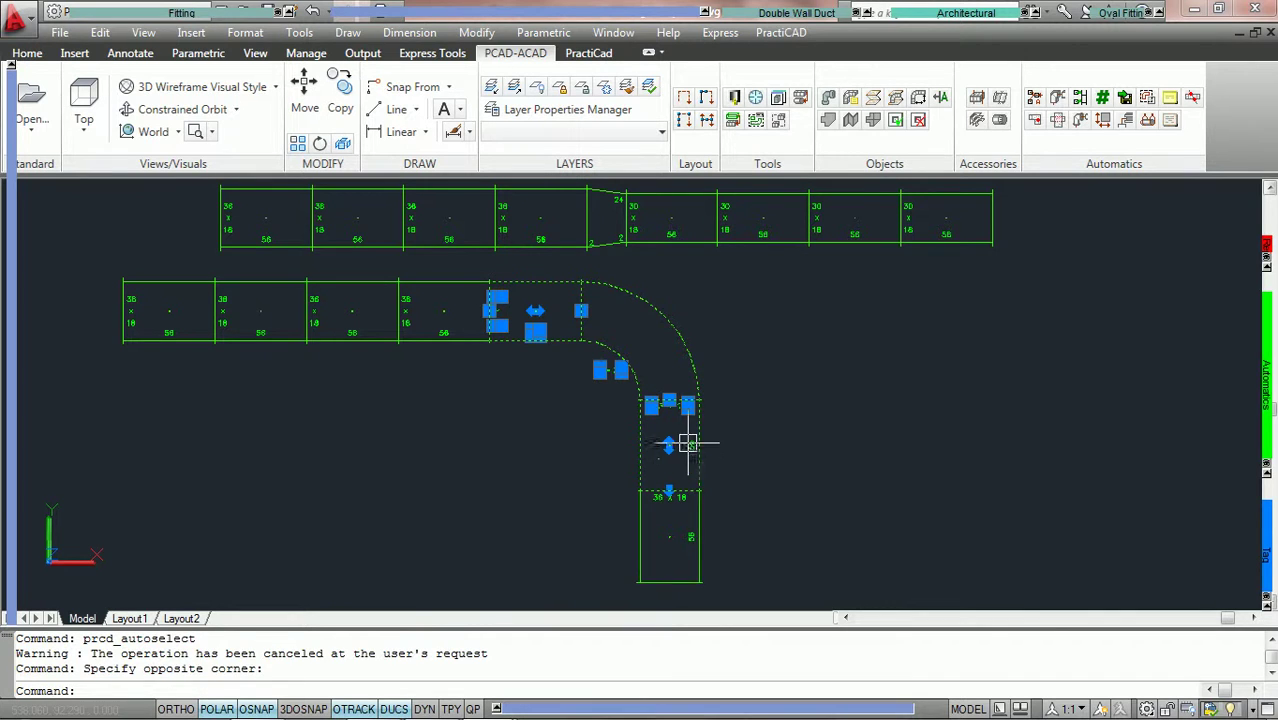
left_click(688, 272)
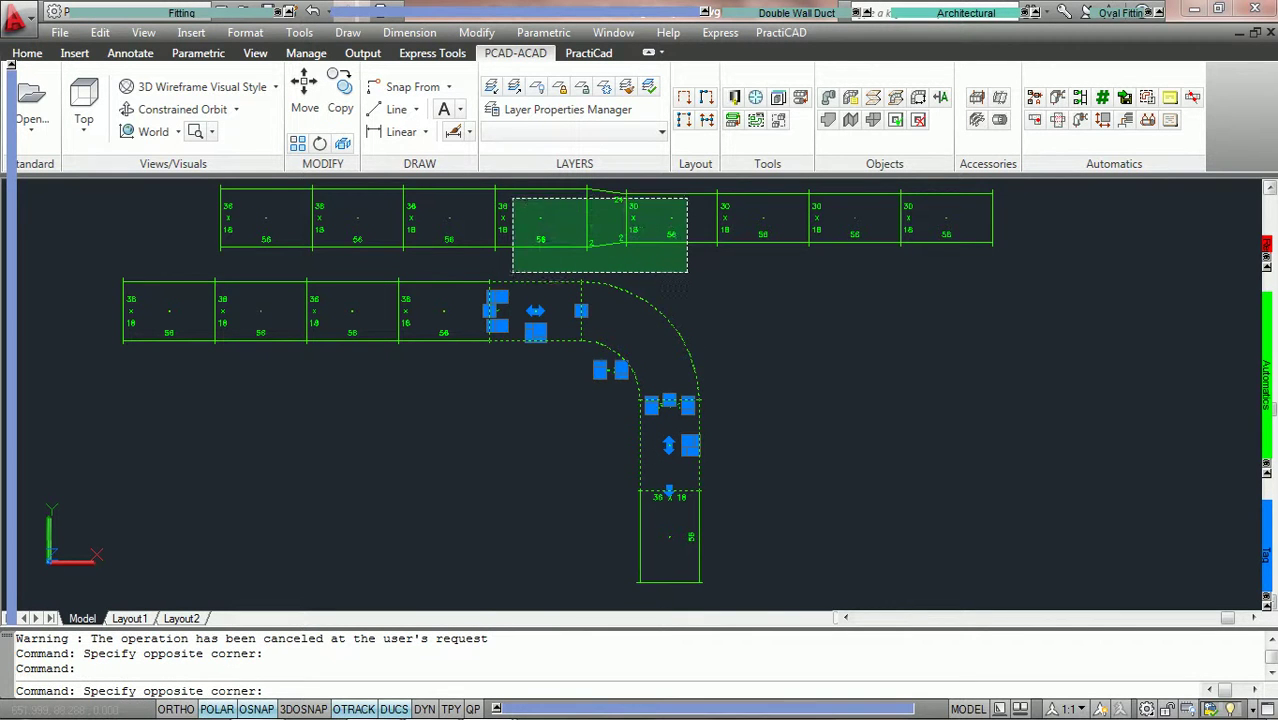
left_click(503, 187)
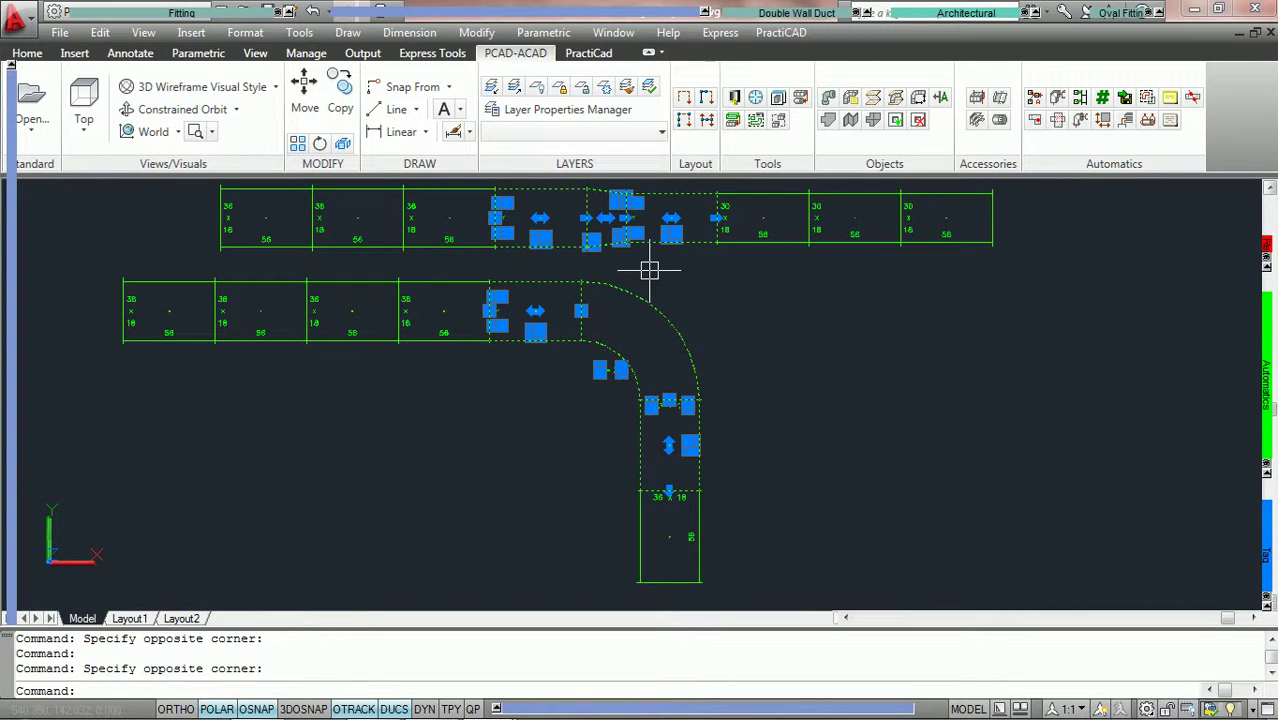
Reduce the current selection to fittings without tags, save it as the selection set PCAD DUCT, and check the selected fittings
left_click(1147, 99)
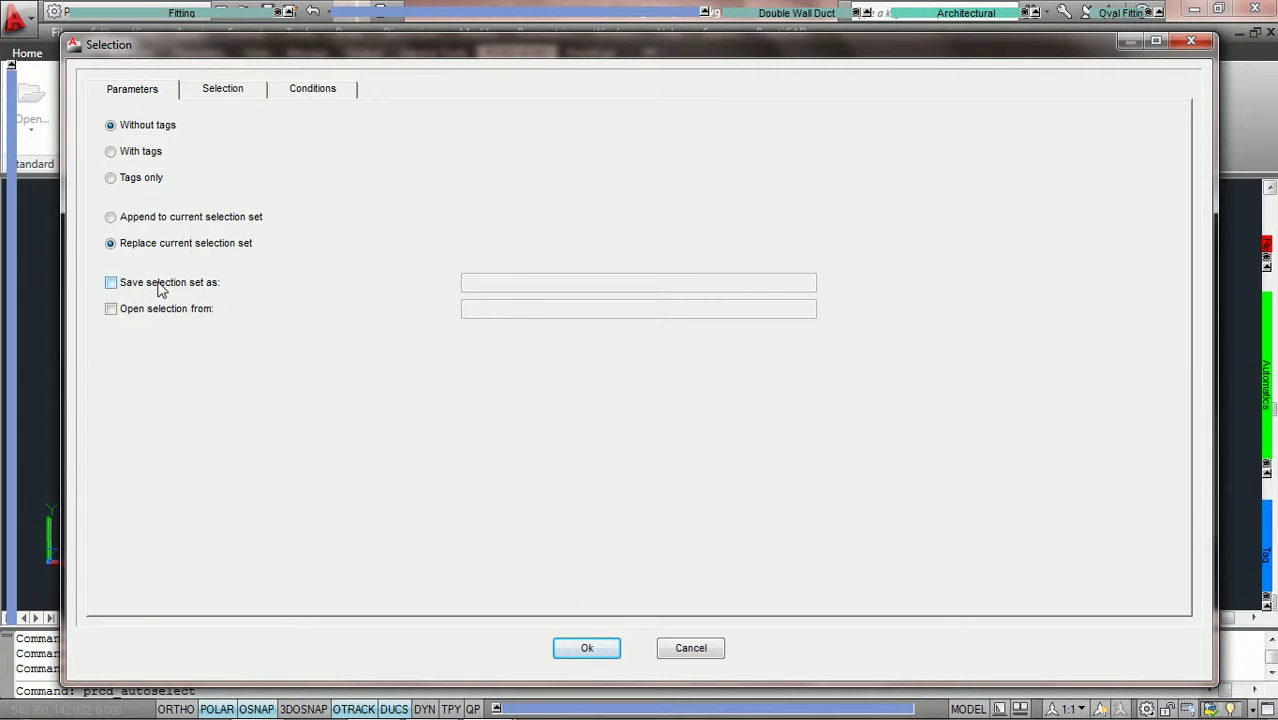
left_click(220, 90)
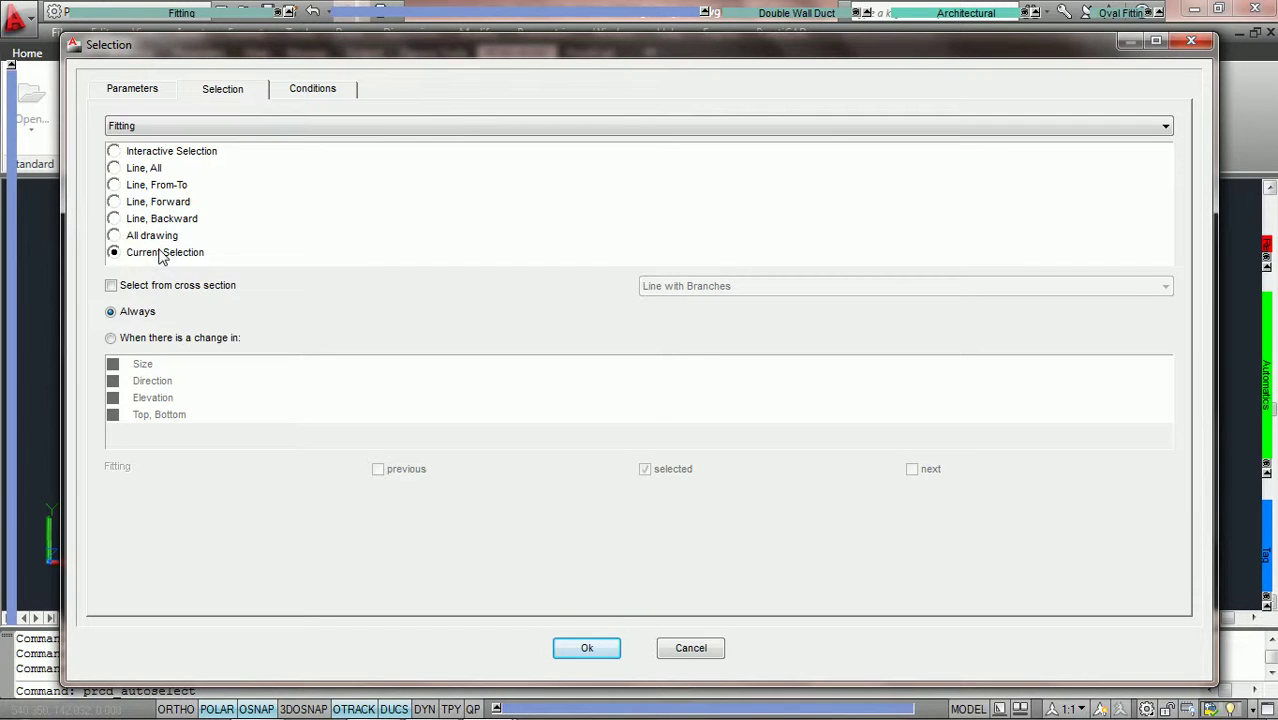
left_click(135, 93)
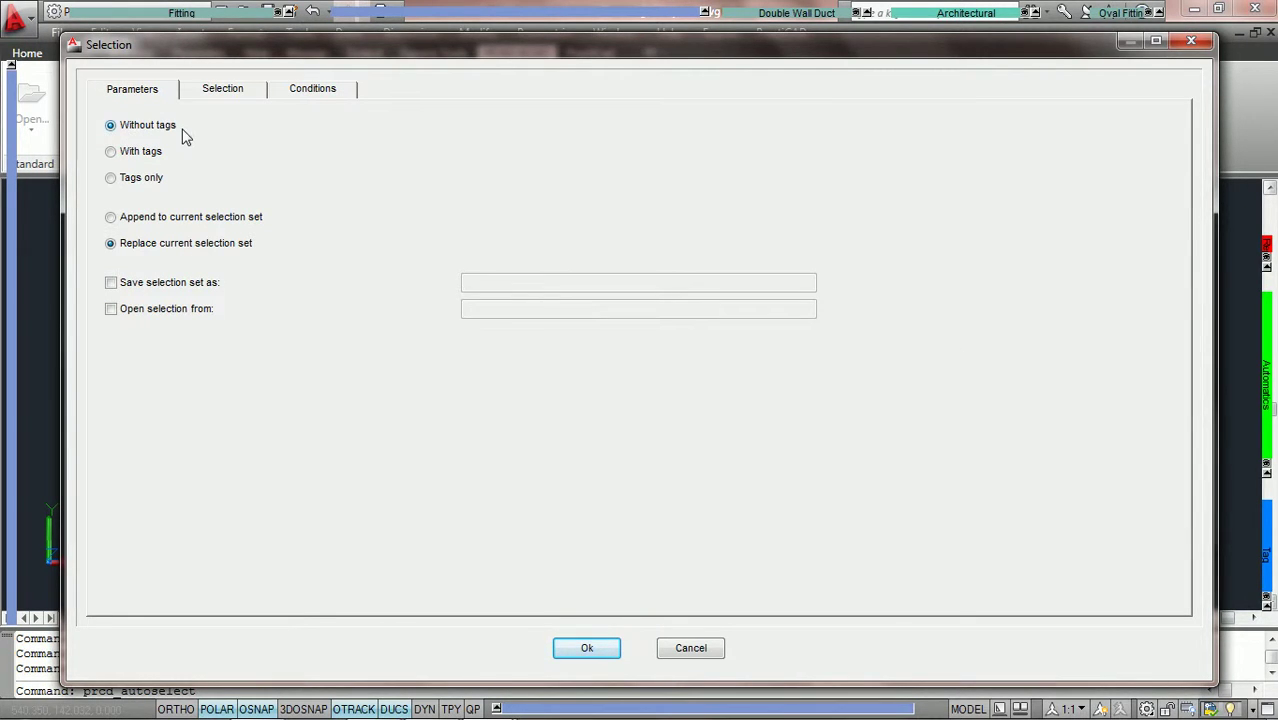
left_click(112, 284)
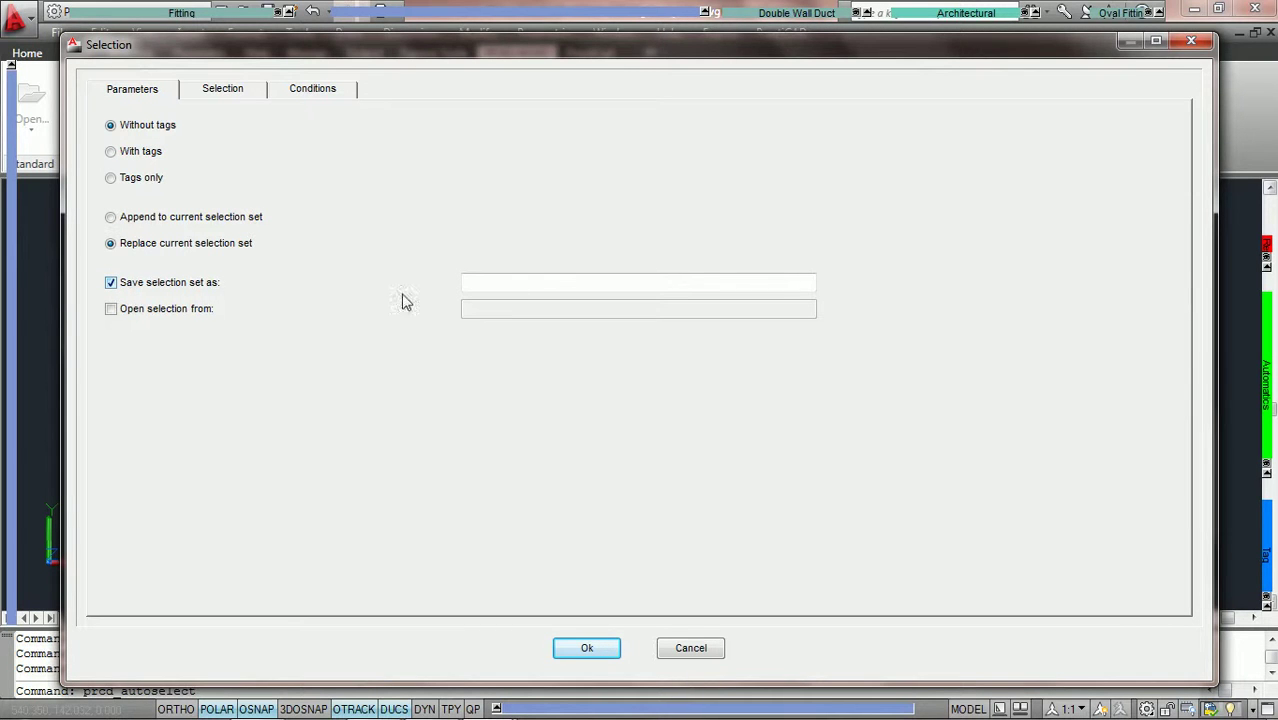
left_click(561, 277)
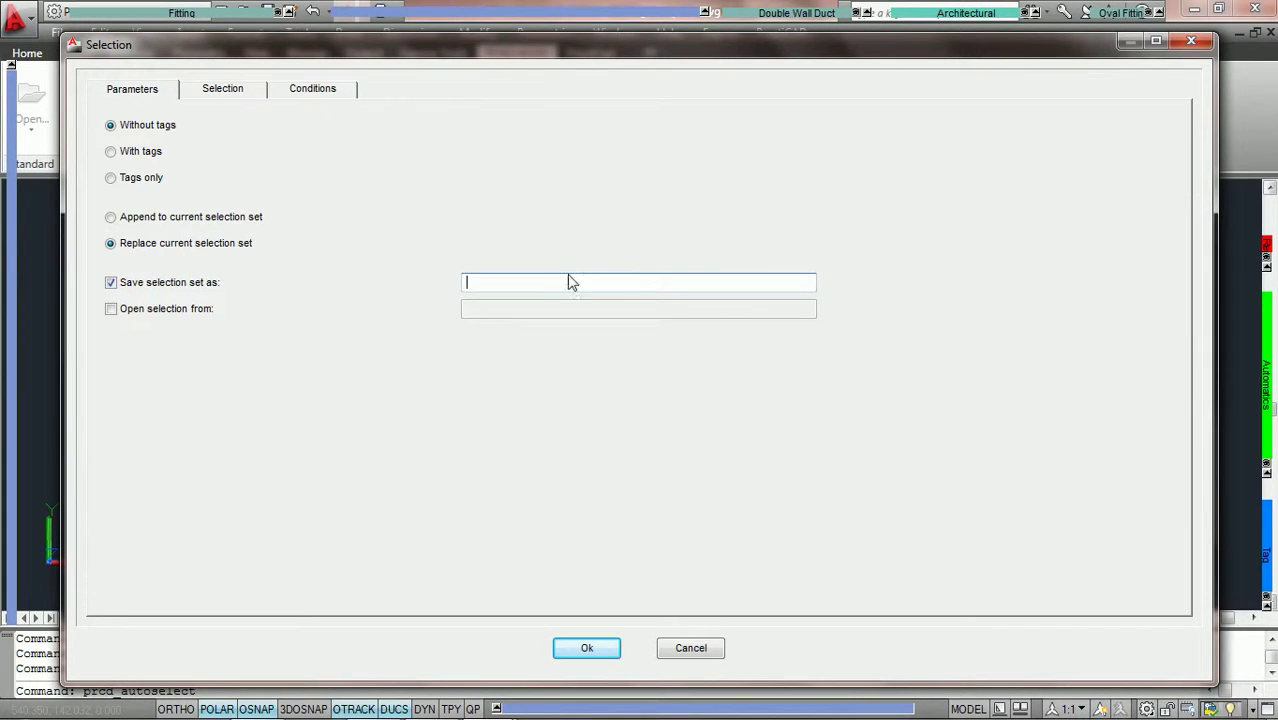
type("PCAD DUCT")
left_click(586, 648)
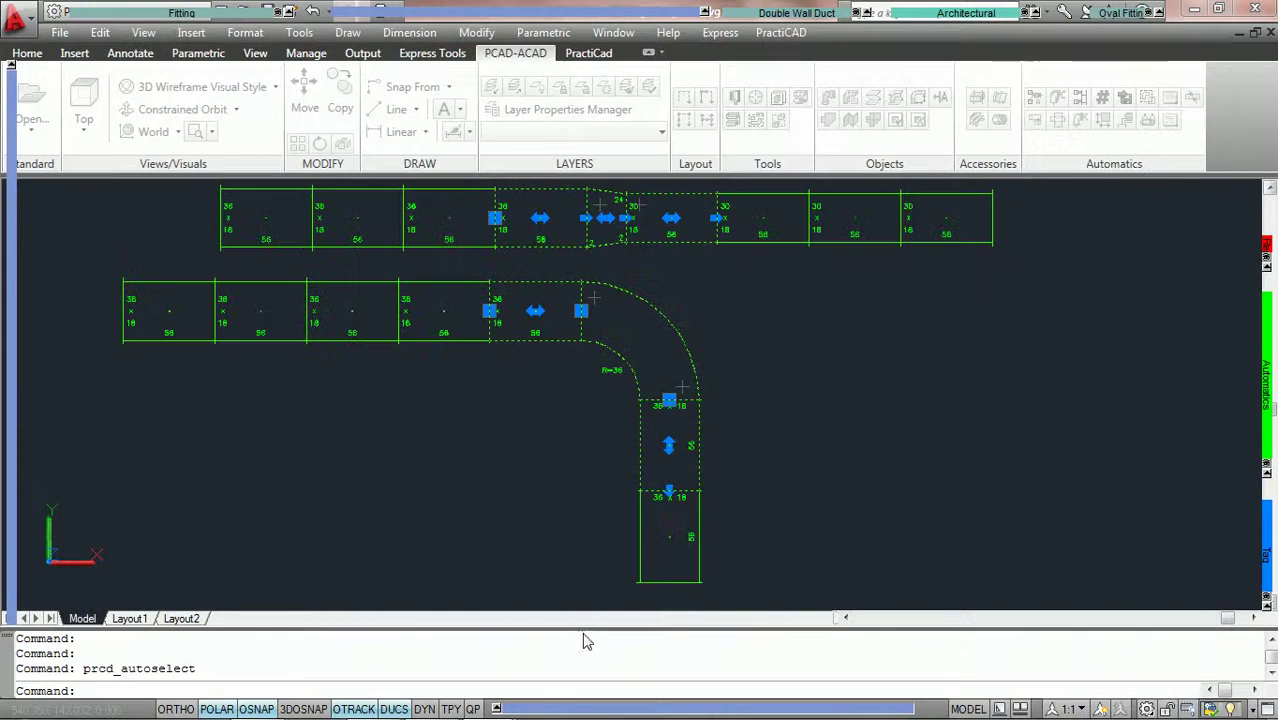
scroll(690, 262, "up", 3)
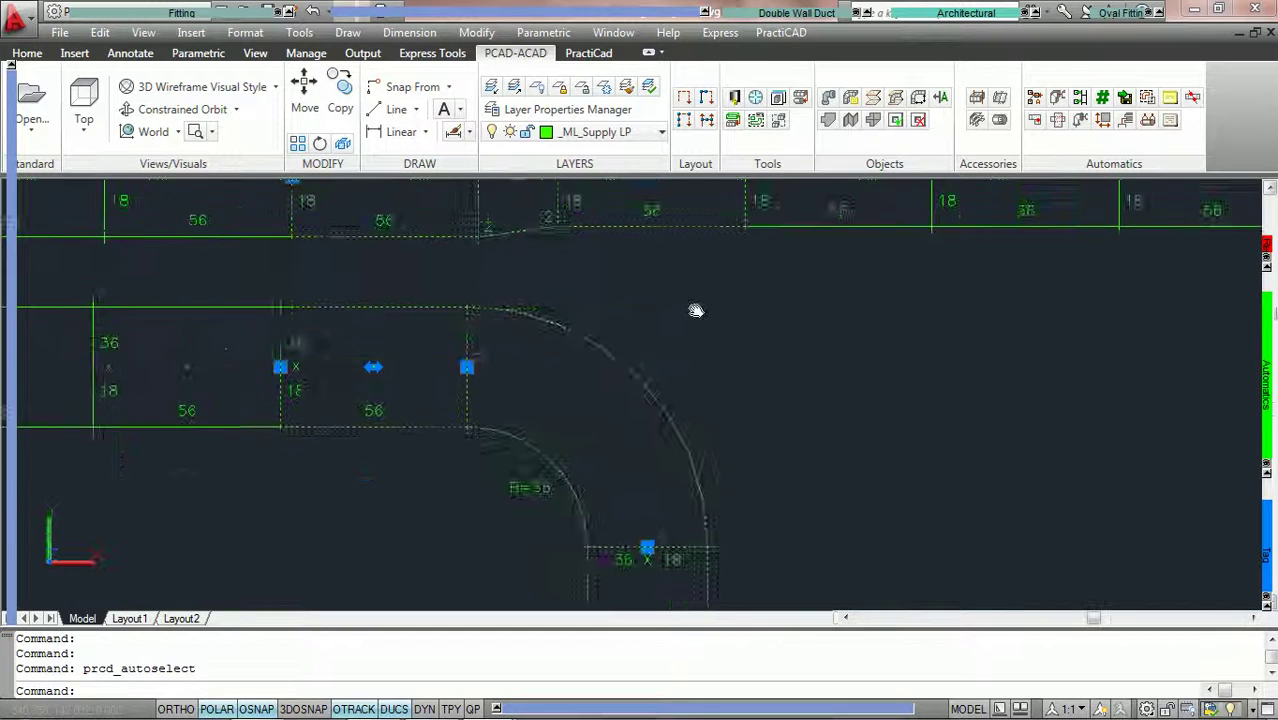
middle_click_drag(694, 287, 696, 405)
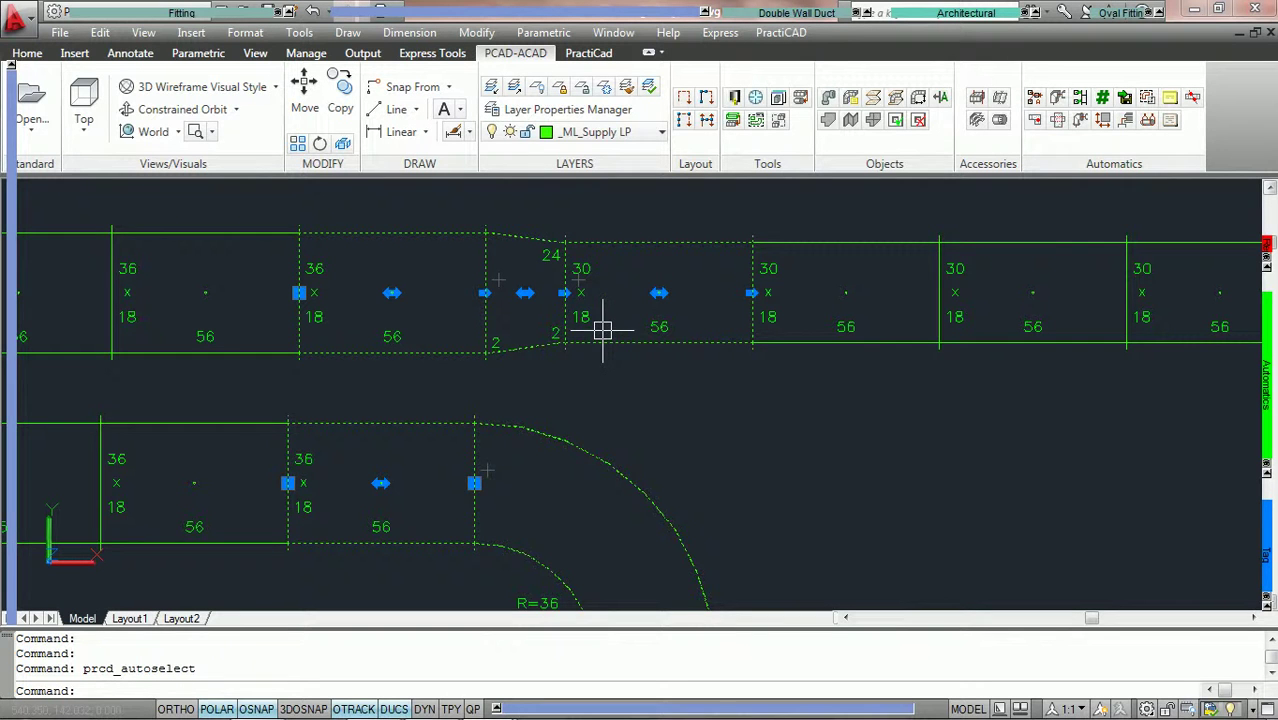
scroll(622, 365, "down", 2)
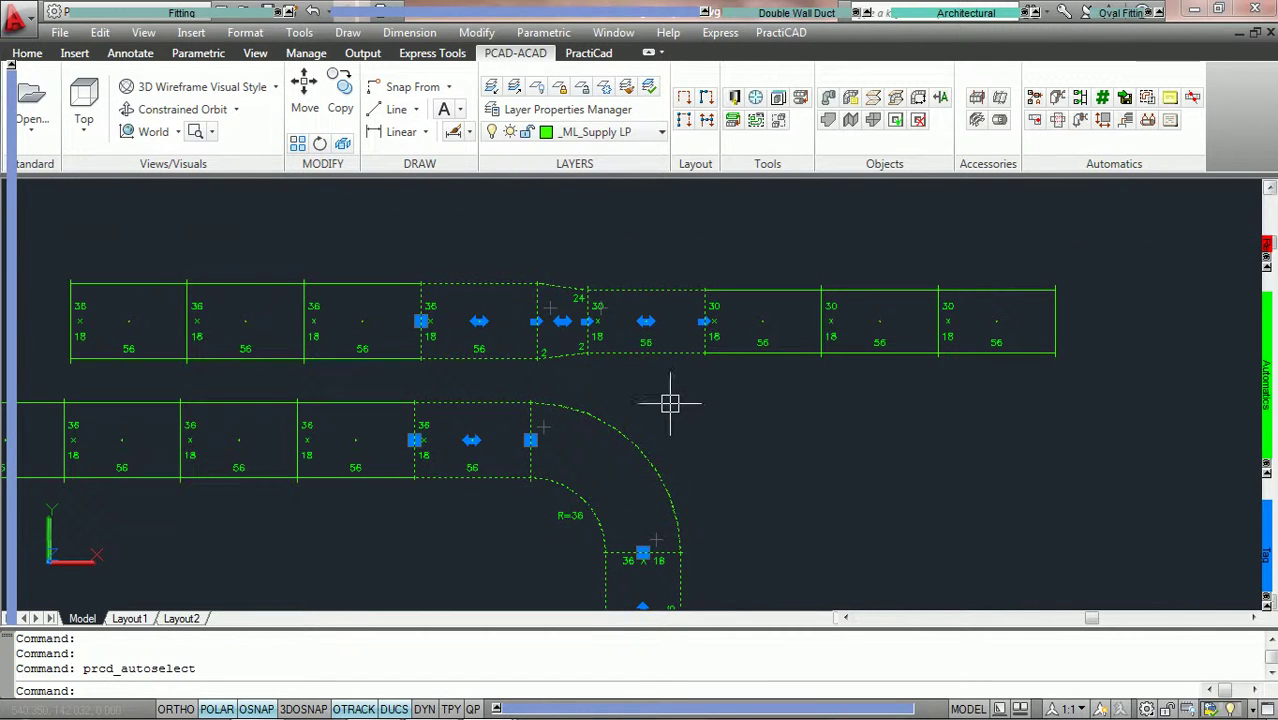
Clear the selection and extend the upper duct line's free end with a 30 x 18 elbow and three straight pieces running downward
key("Escape")
scroll(680, 408, "down", 2)
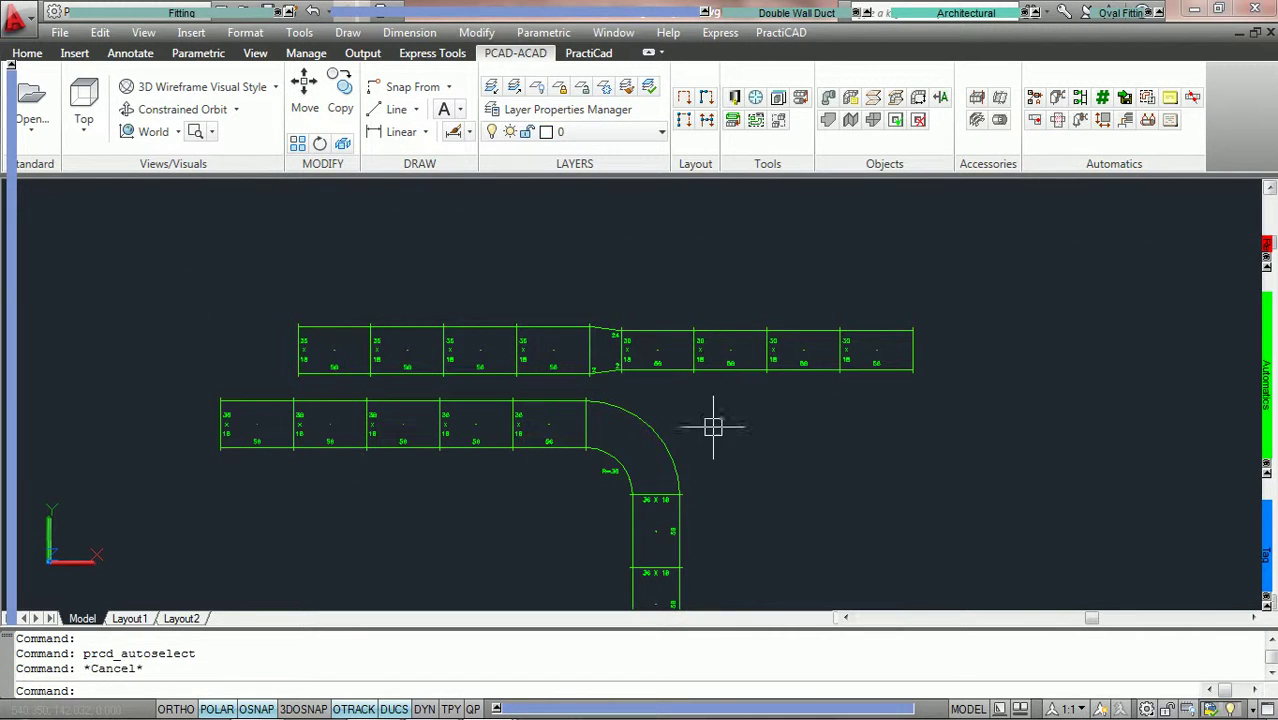
middle_click_drag(713, 427, 713, 342)
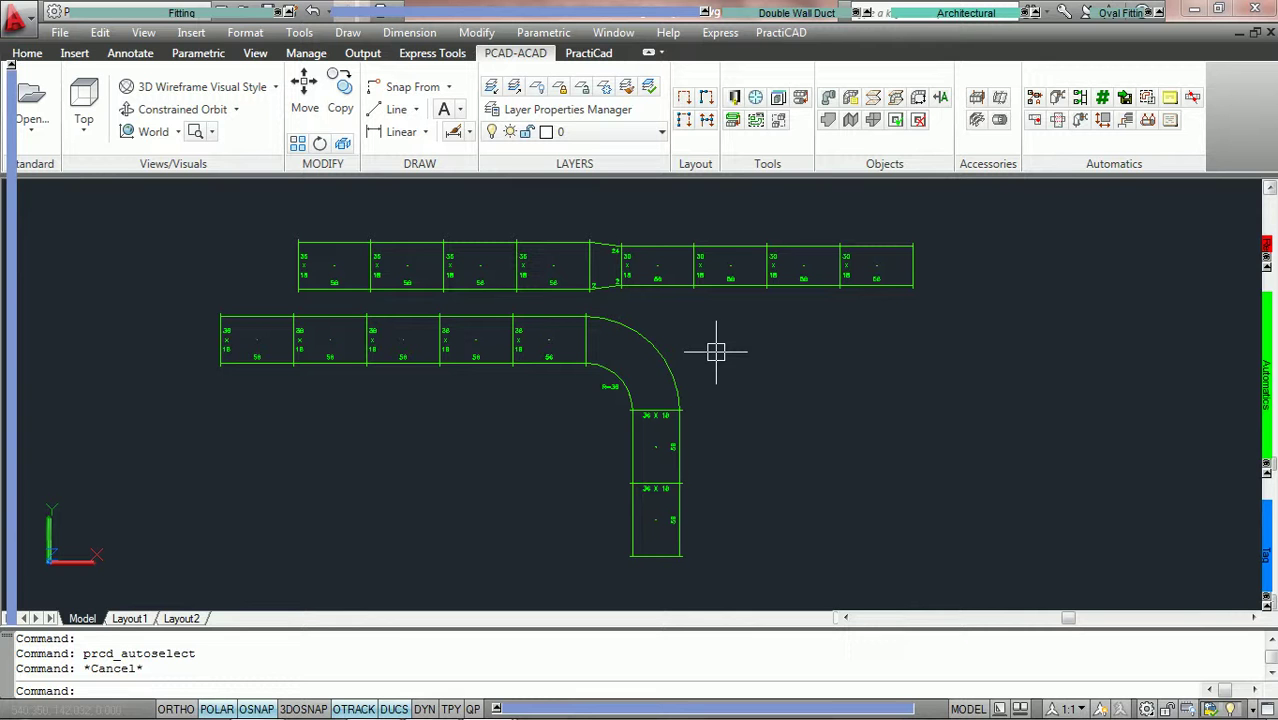
middle_click_drag(745, 303, 662, 386)
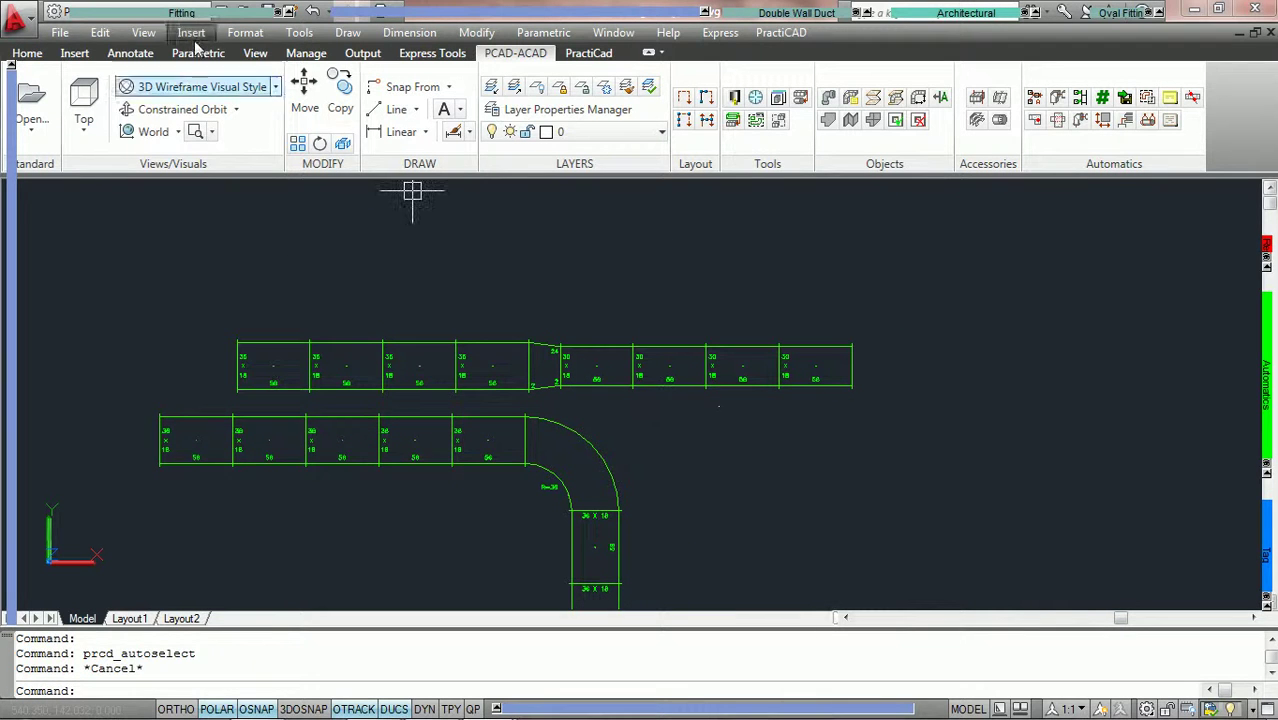
left_click(170, 12)
left_click(131, 87)
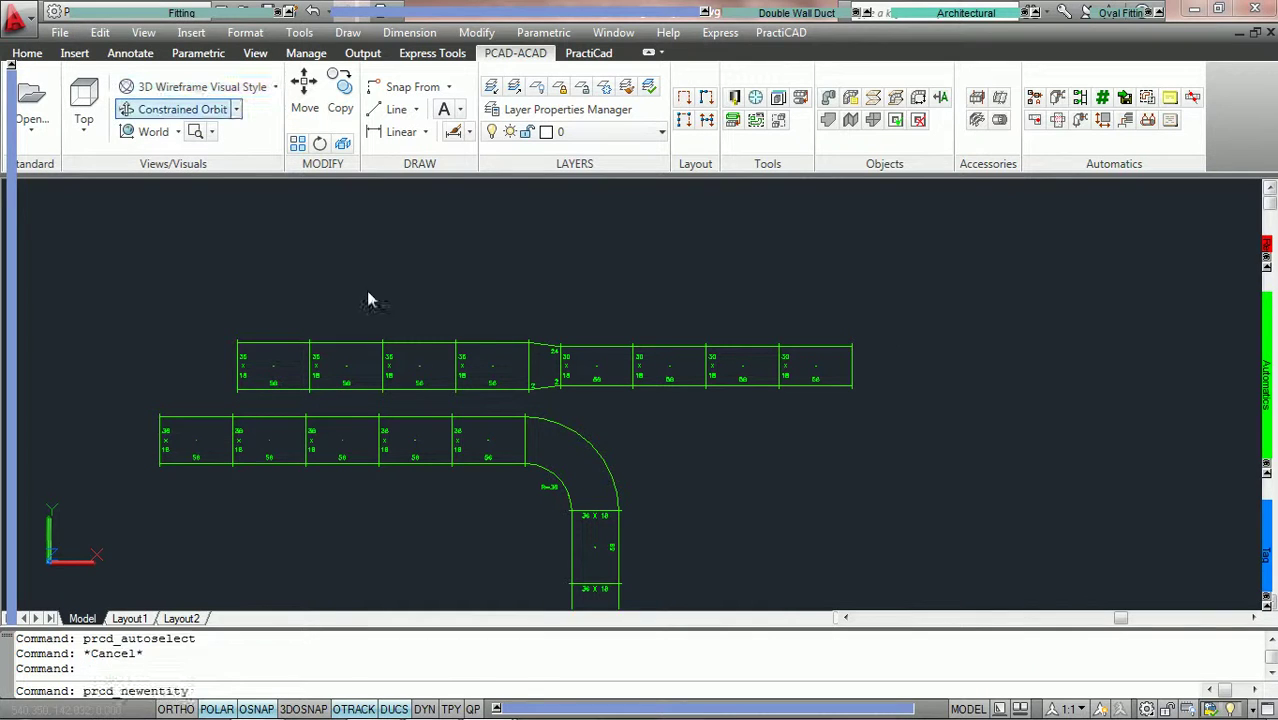
middle_click_drag(817, 496, 810, 430)
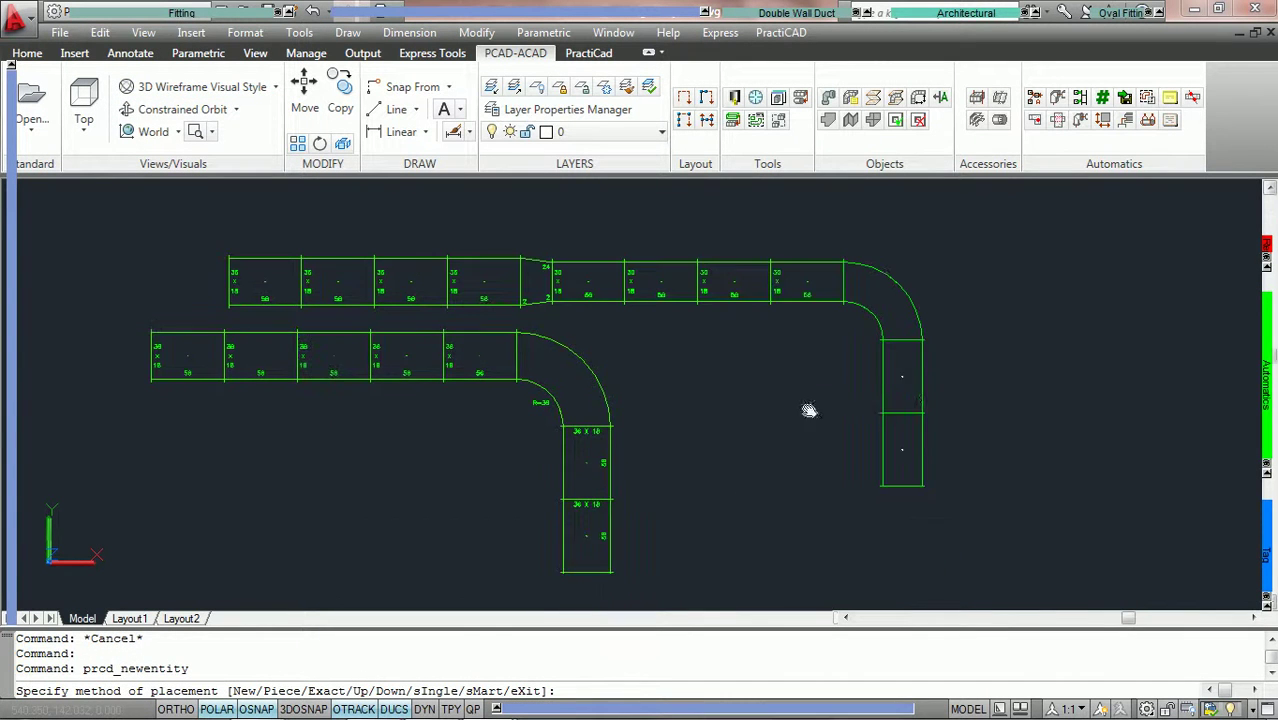
left_click(812, 434)
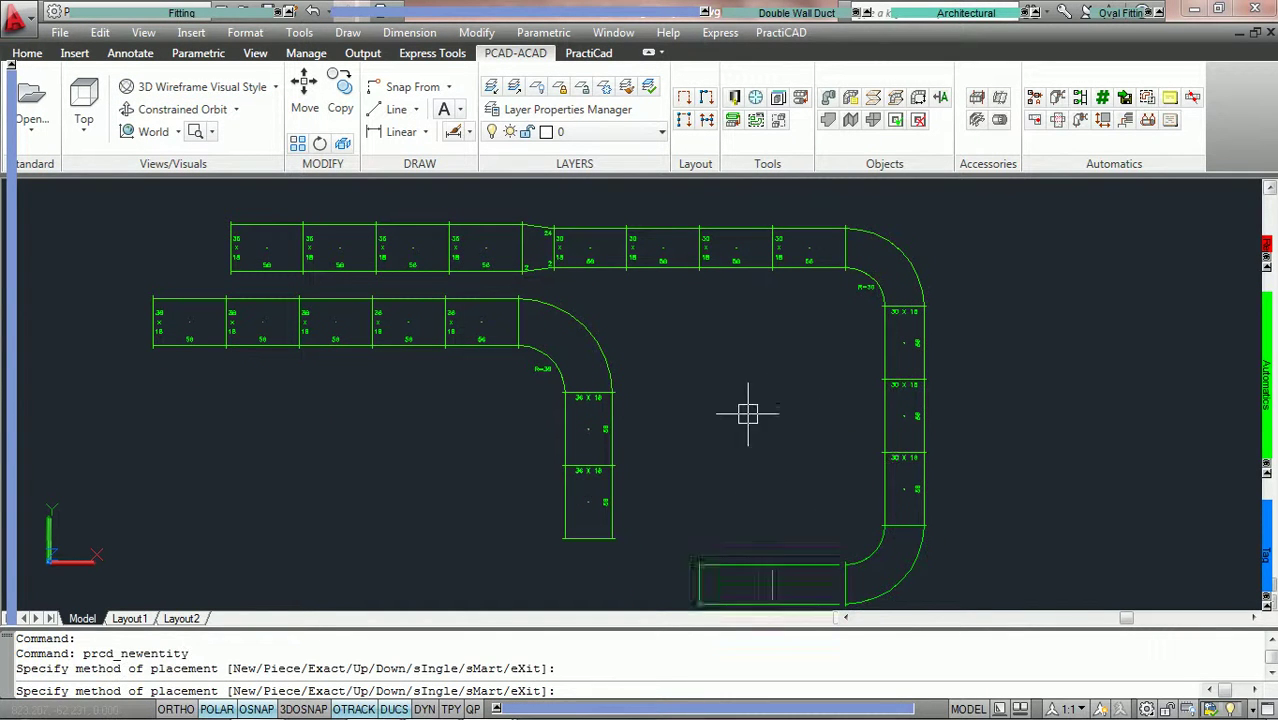
key("Escape")
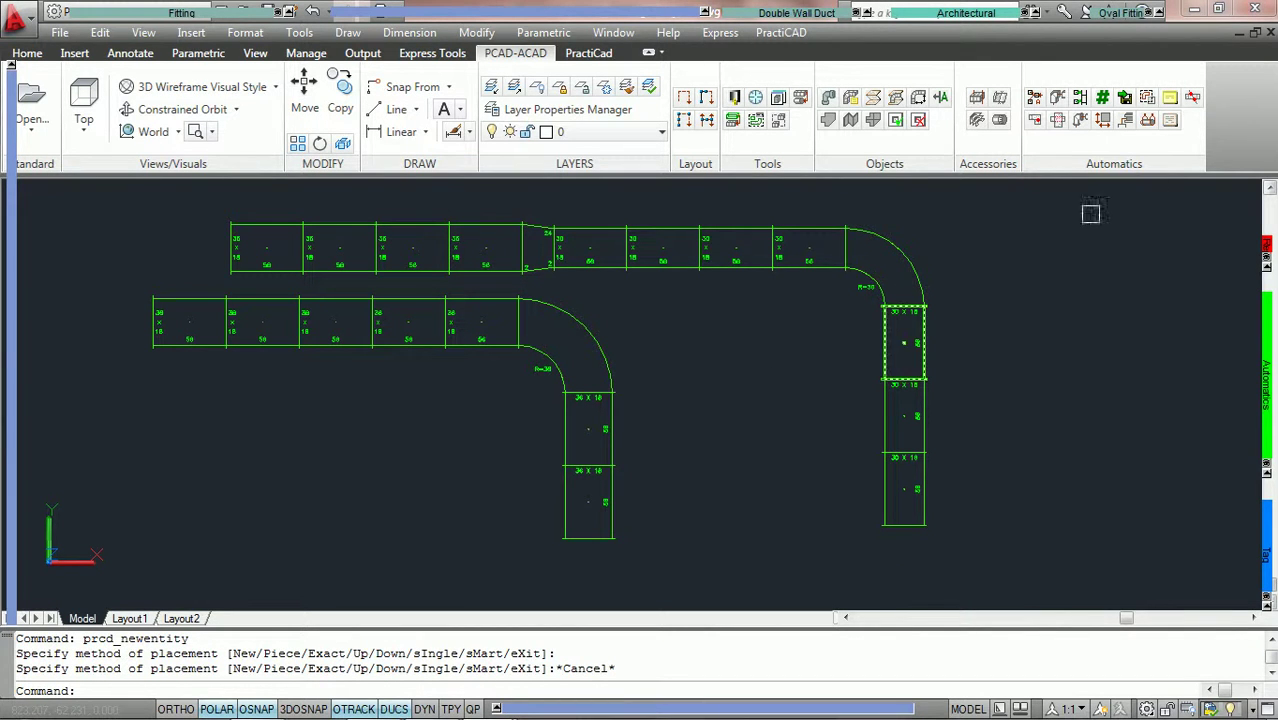
Start the automatic selection and set its scope to fittings in all the drawing
left_click(1147, 98)
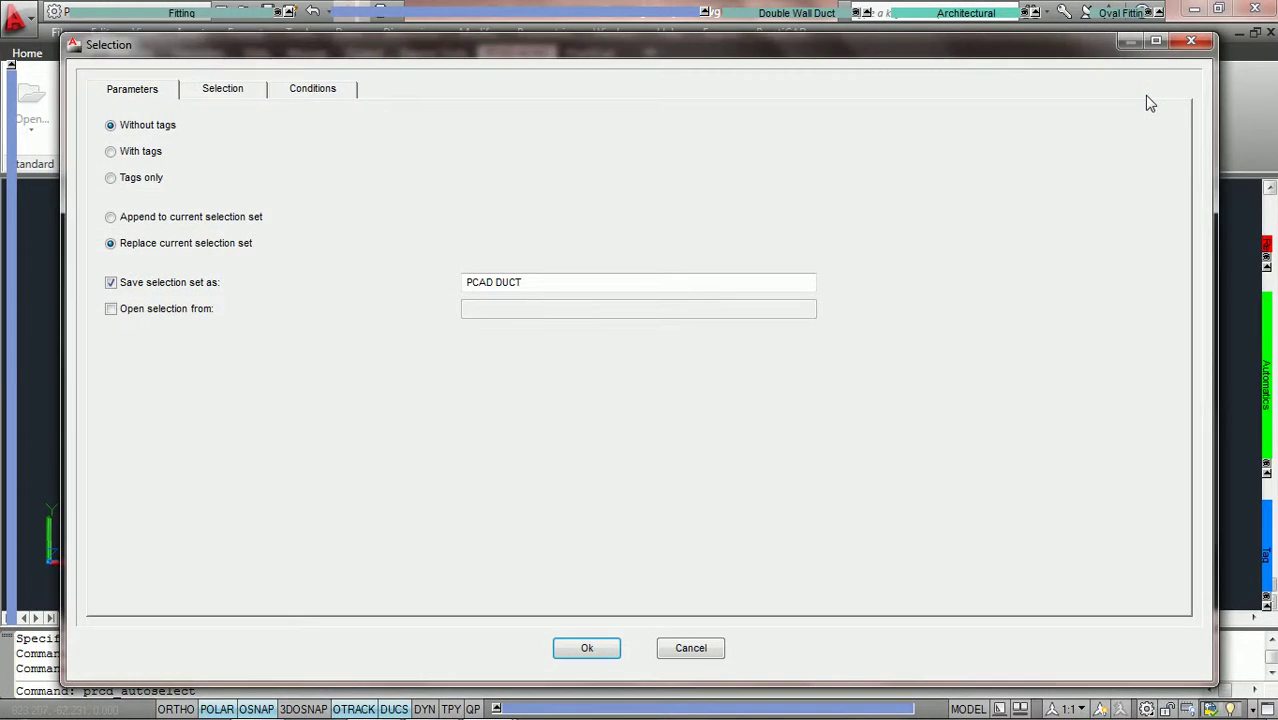
left_click(223, 92)
left_click(114, 238)
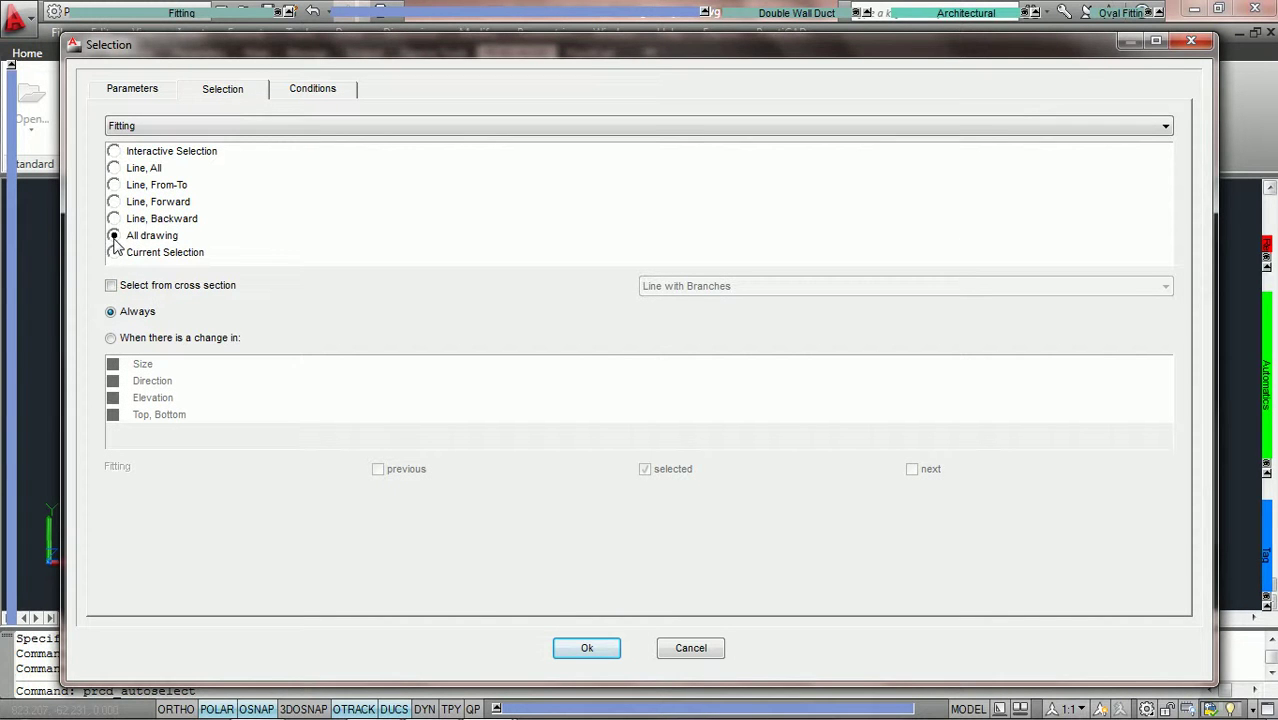
Turn off saving the selection set, load the saved selection PCAD DUCT instead, and check the selected fittings
left_click(135, 93)
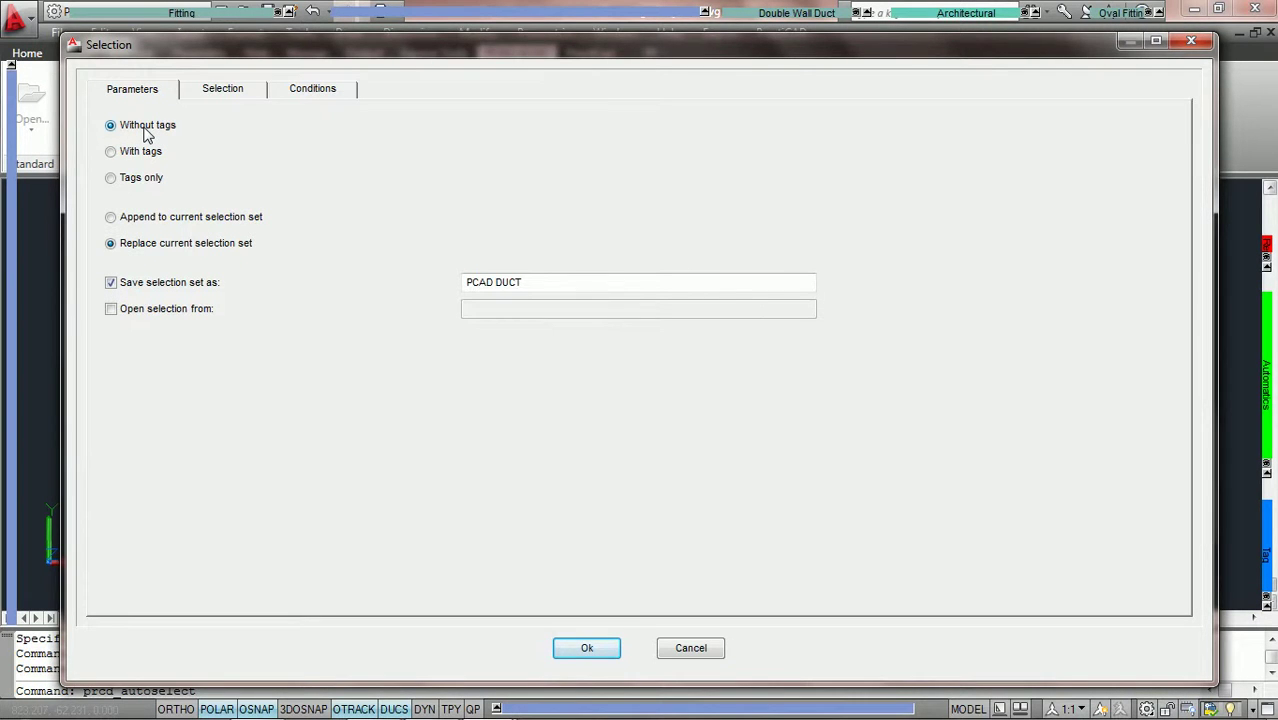
left_click(111, 283)
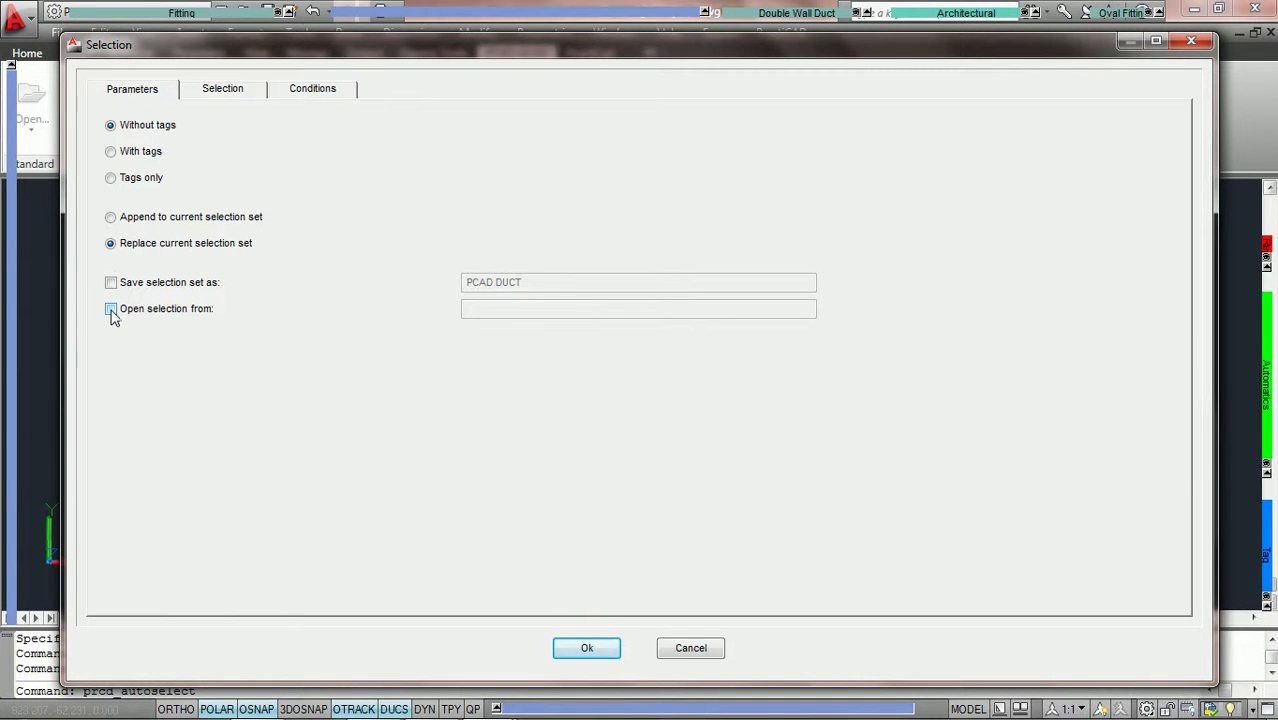
left_click(111, 310)
left_click(547, 317)
type("PCAD DUCT")
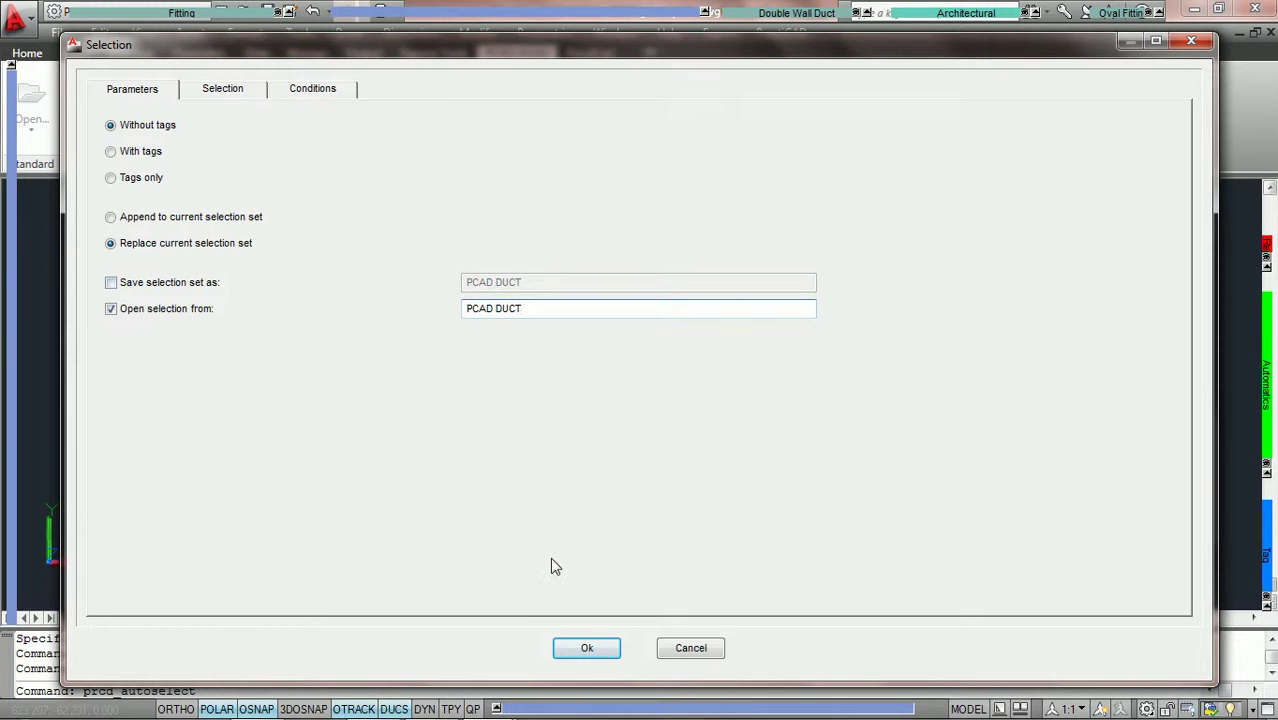
left_click(603, 650)
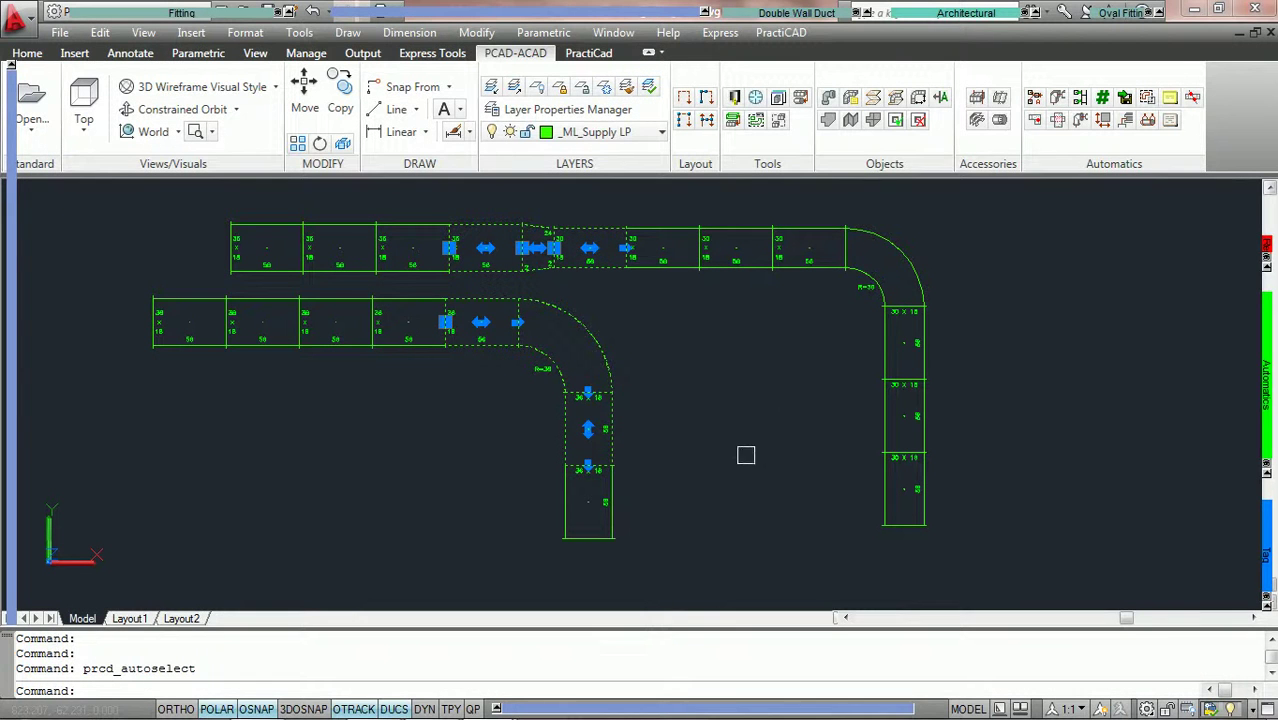
scroll(640, 305, "up", 2)
middle_click_drag(631, 291, 679, 340)
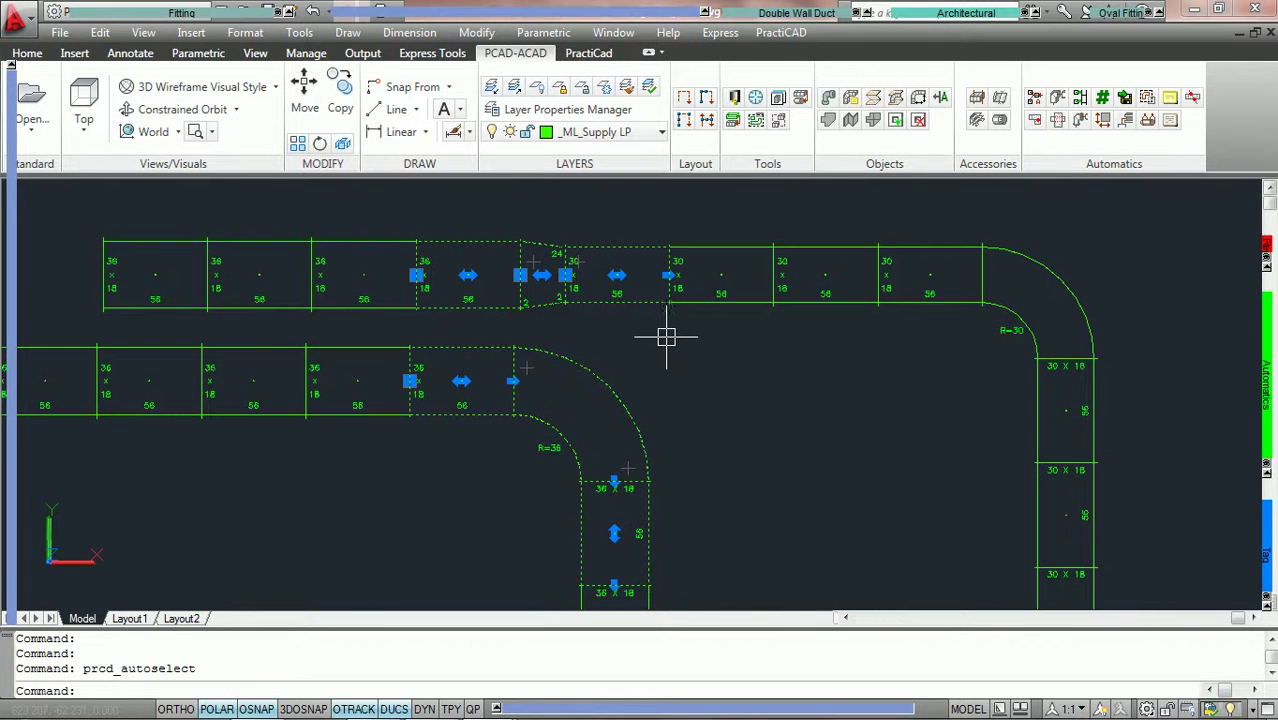